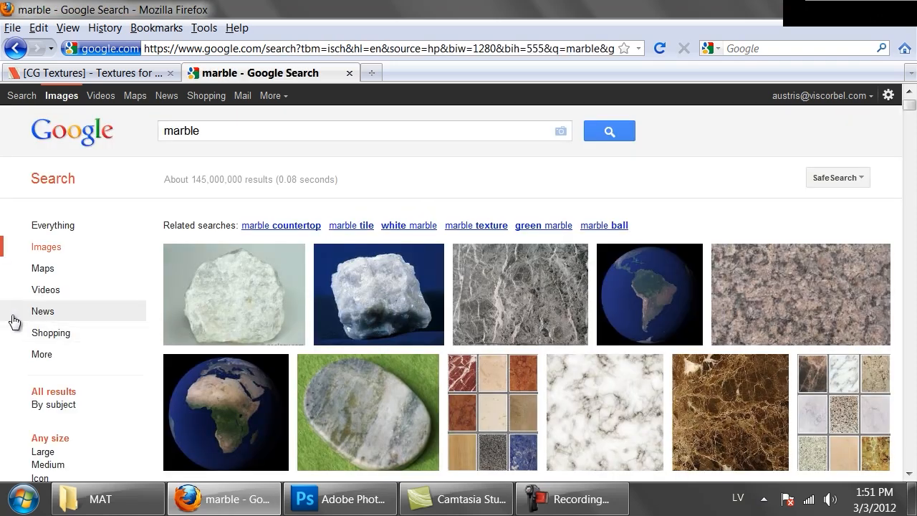
Step: Filter the marble image search results to large images only
scroll(195, 199, "down", 4)
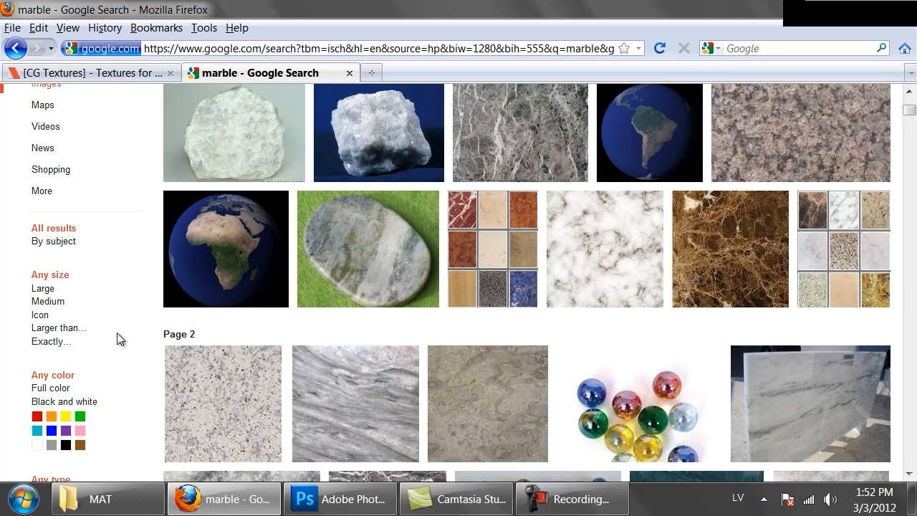
left_click(40, 288)
scroll(591, 194, "down", 2)
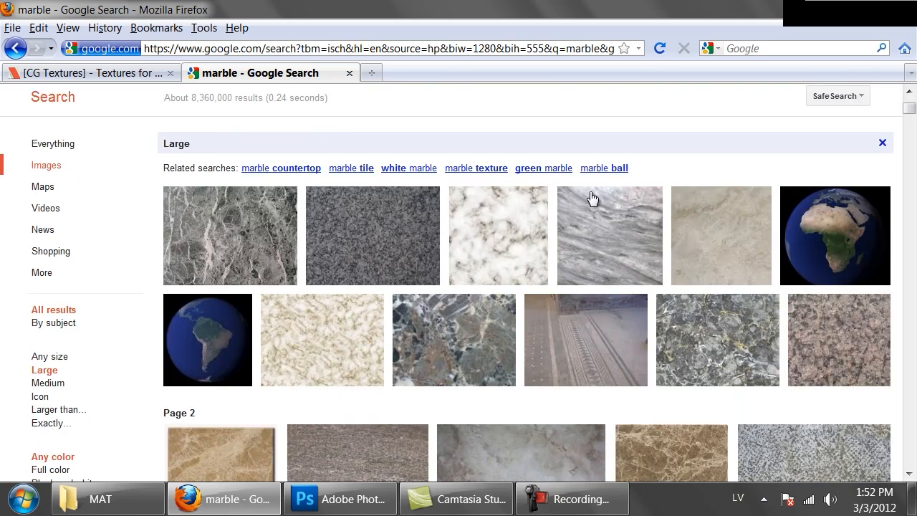
Step: Browse the large marble results and open the brown Casa Emperador 12x12 tumbled marble image
scroll(591, 197, "down", 2)
scroll(590, 198, "down", 2)
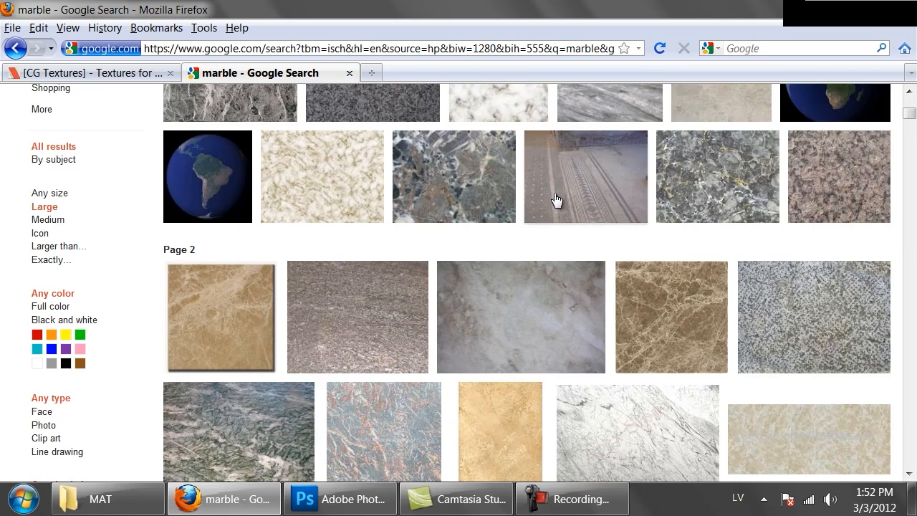
scroll(860, 227, "down", 4)
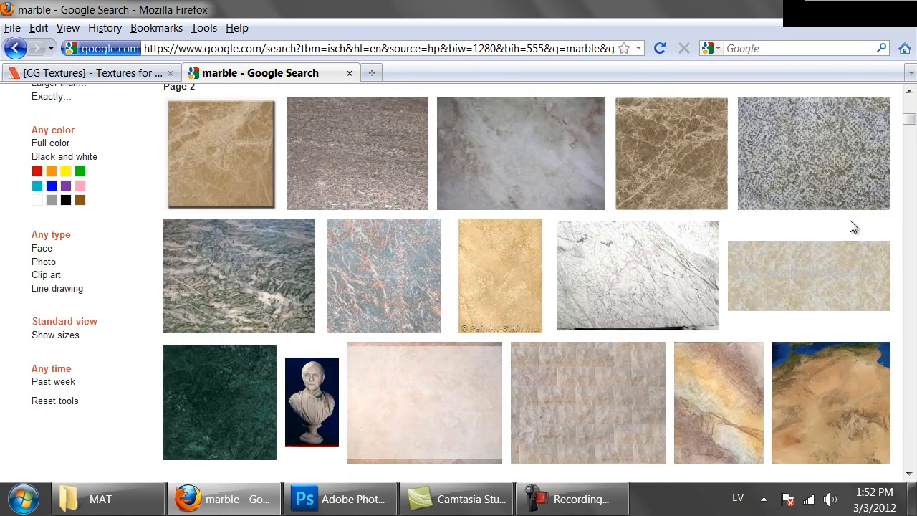
scroll(853, 227, "down", 18)
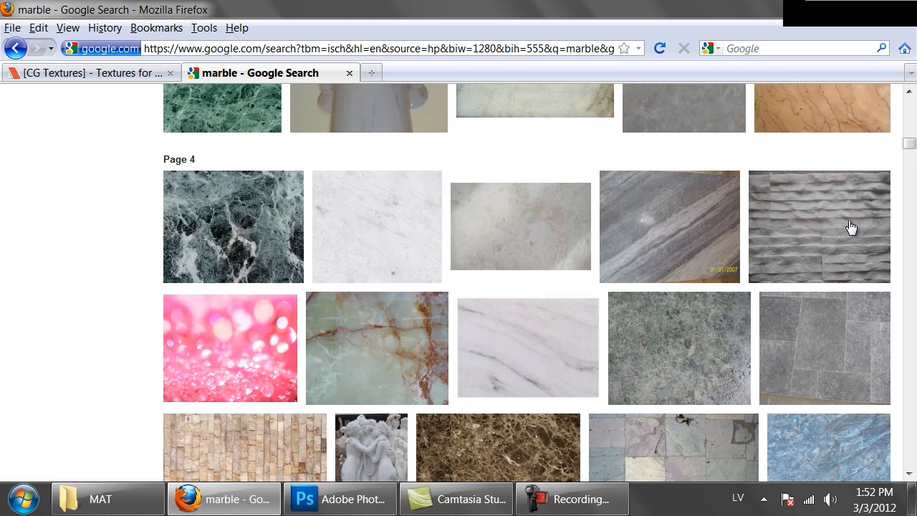
scroll(851, 227, "down", 7)
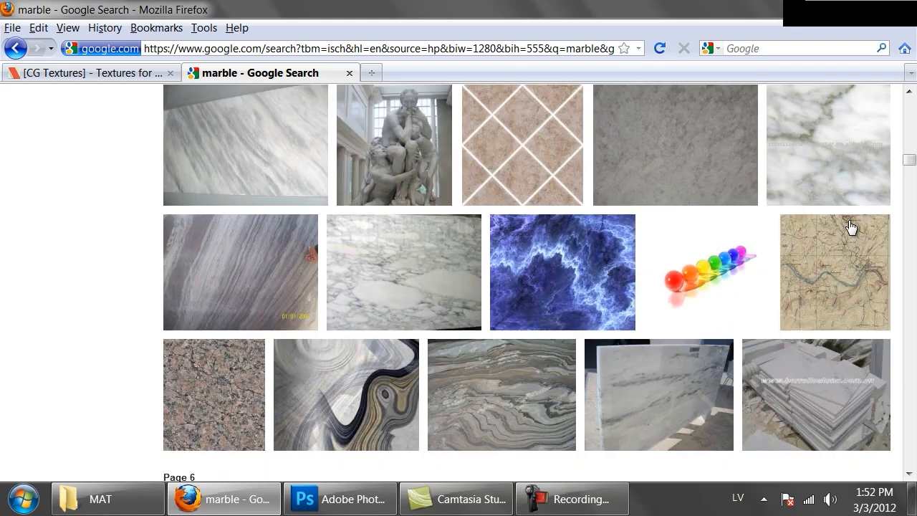
scroll(851, 227, "down", 5)
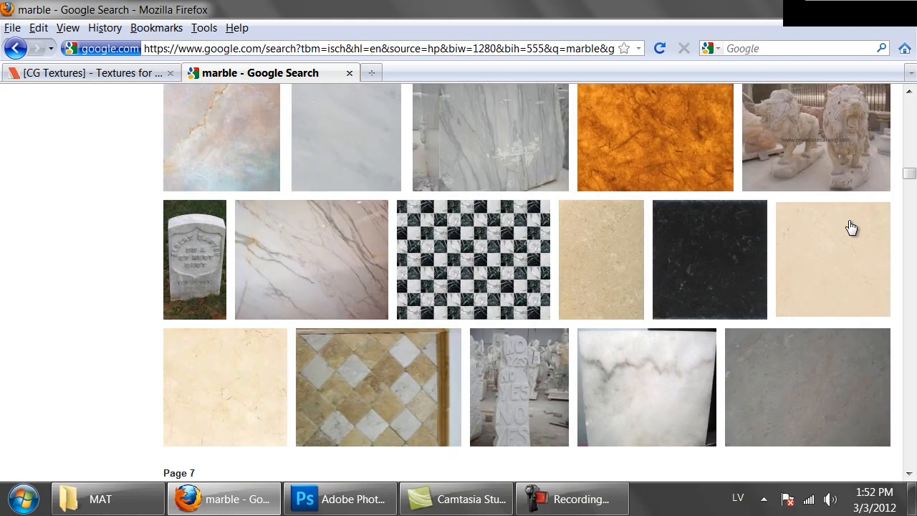
scroll(851, 227, "up", 20)
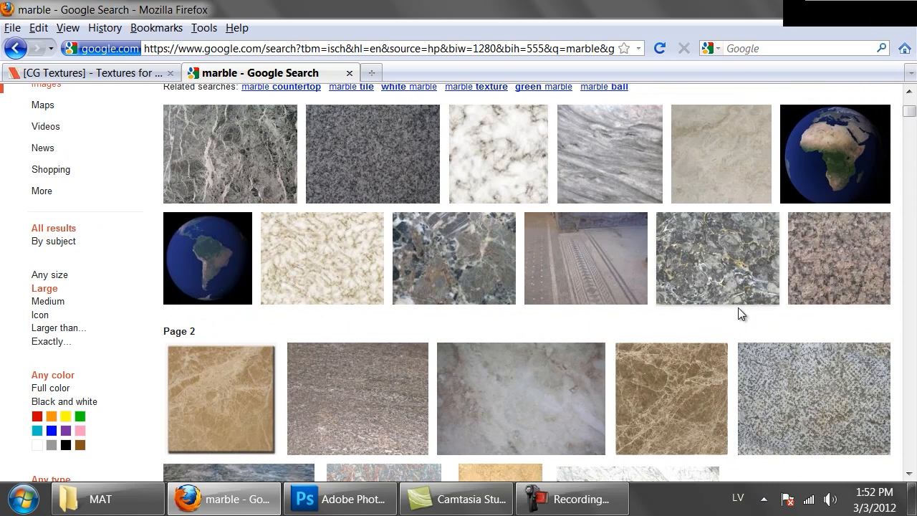
mouse_move(667, 420)
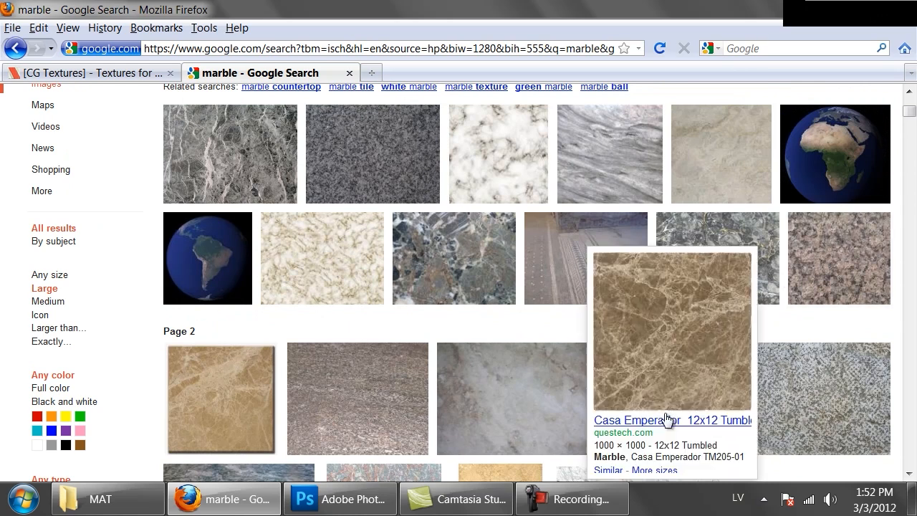
left_click(674, 359)
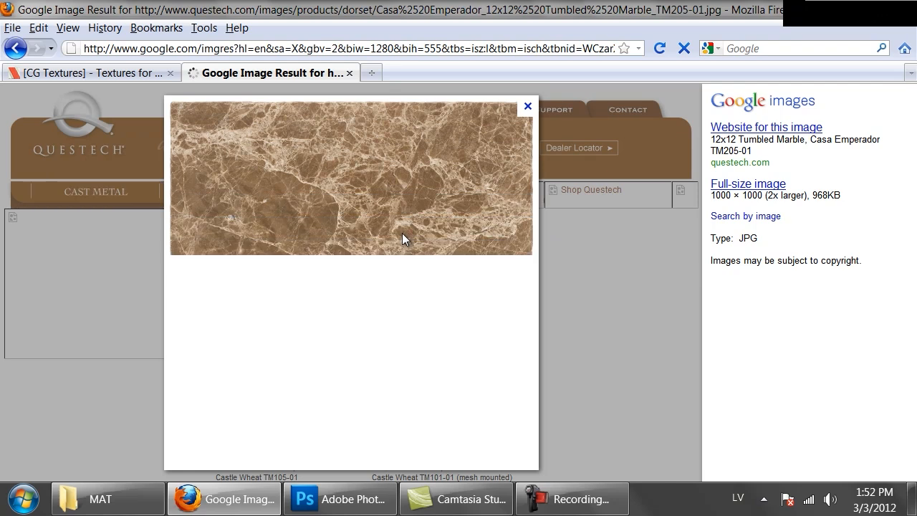
Step: Show the Casa Emperador marble image at full size on its own page and copy it
right_click(396, 240)
left_click(409, 247)
right_click(297, 228)
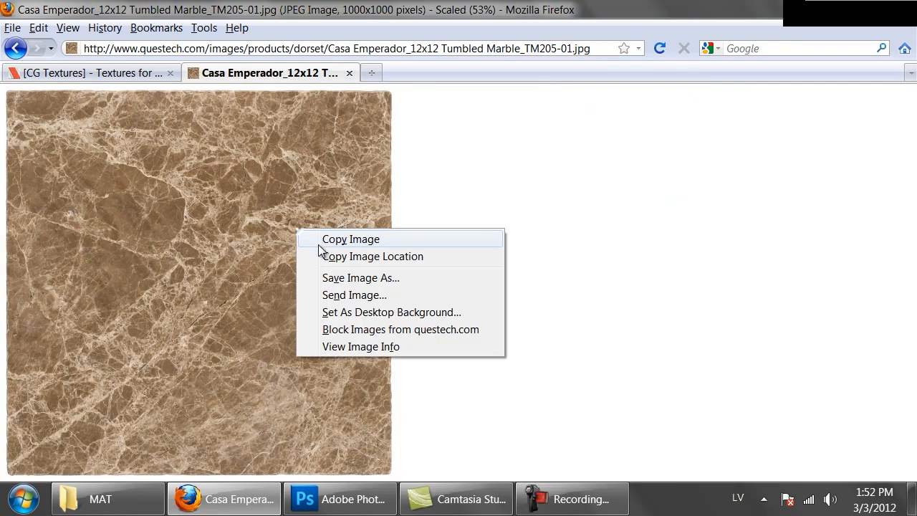
left_click(328, 240)
Step: Switch to Photoshop, create a new 1000 x 1000 pixel document from the Clipboard preset and paste the marble image into it
left_click(340, 499)
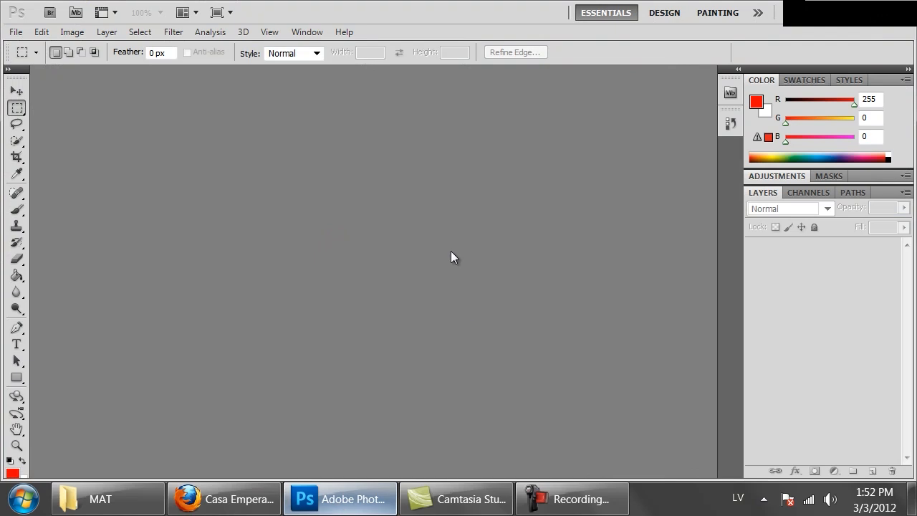
key("ctrl+n")
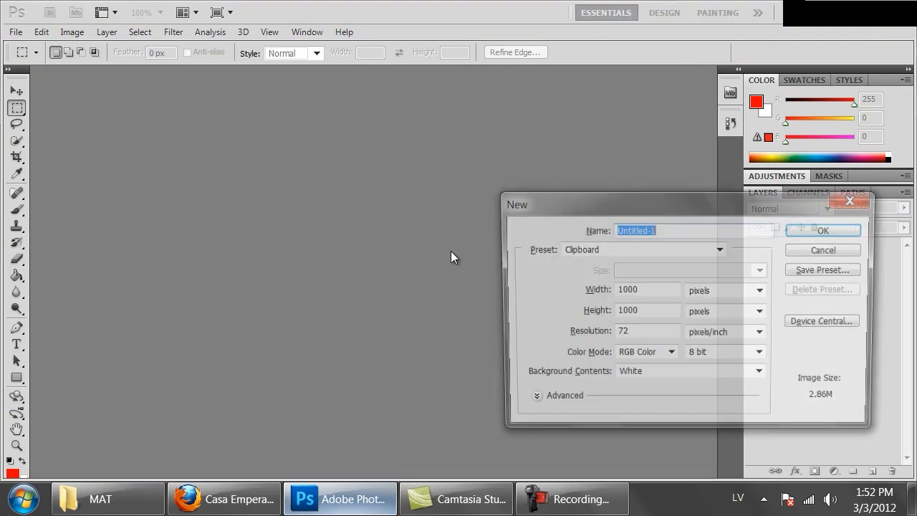
key("Return")
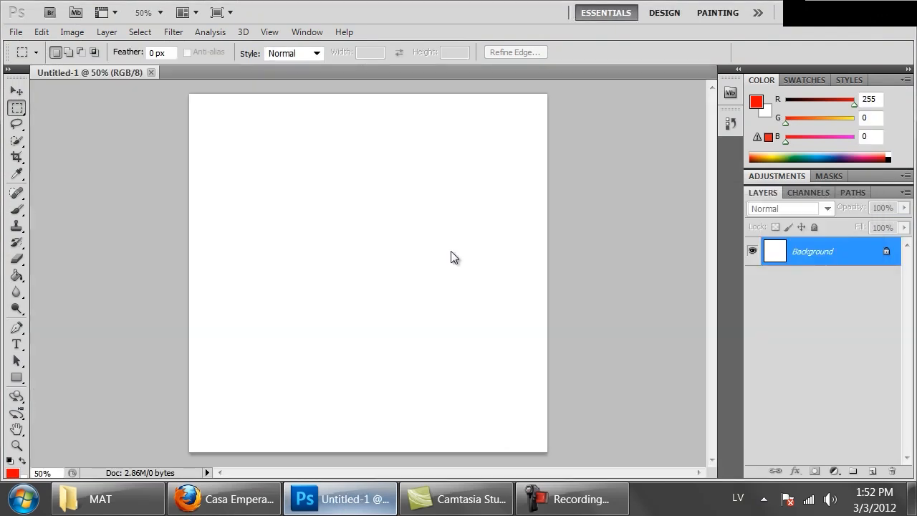
key("ctrl+v")
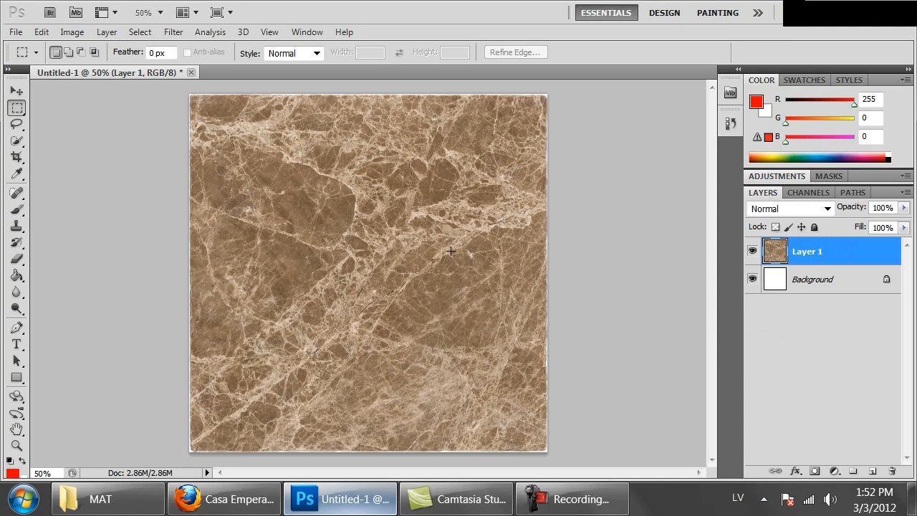
Step: Inspect the marble texture up close, and save it as a PNG named test in the VRAY MATERIALS folder
key("ctrl+minus")
key("ctrl+plus")
key("ctrl+plus")
key("ctrl+plus")
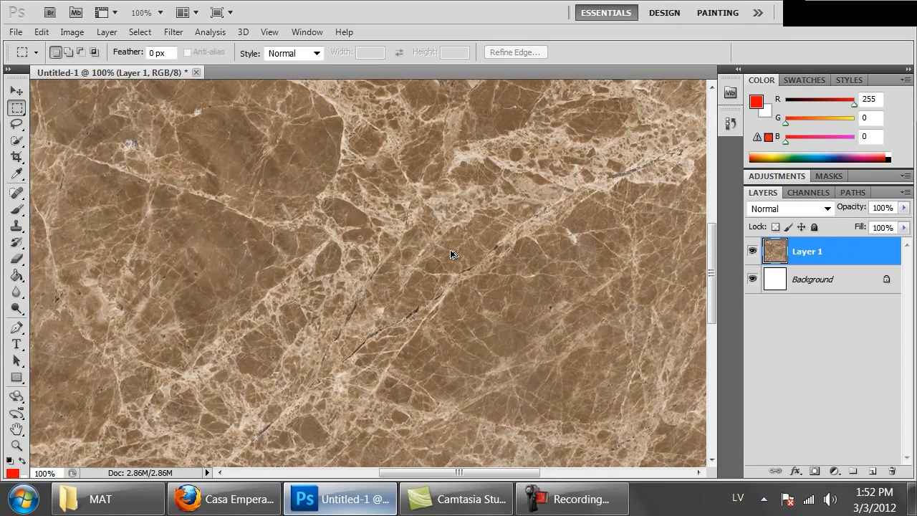
key("ctrl+minus")
key("ctrl+minus")
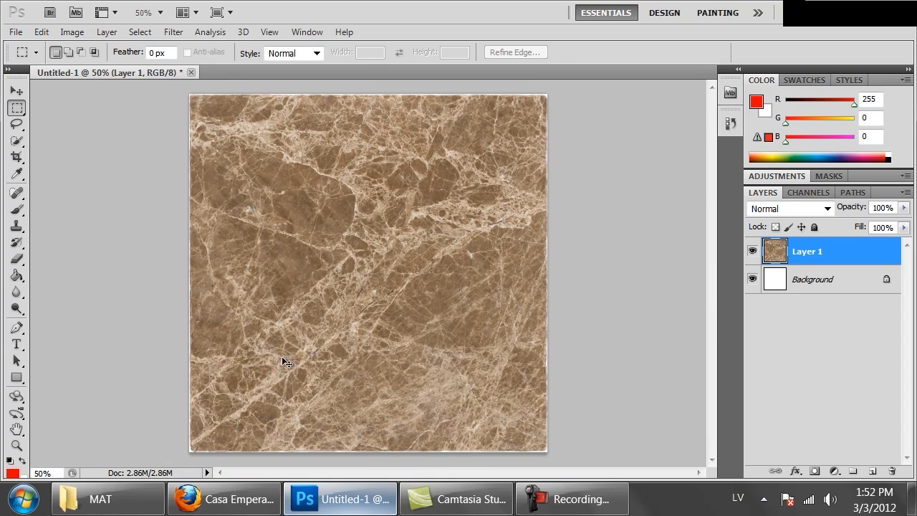
key("ctrl+shift+s")
double_click(204, 215)
left_click(280, 349)
left_click(269, 288)
double_click(261, 325)
type("test")
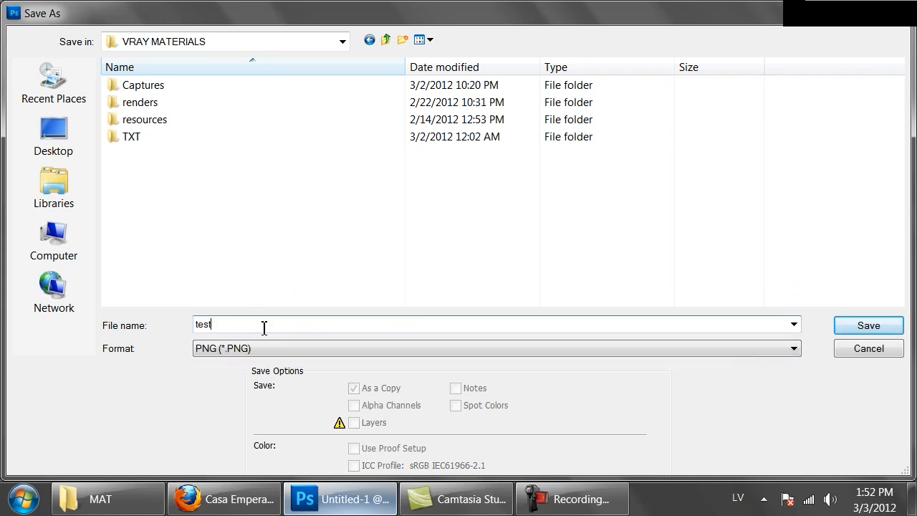
key("Return")
key("Return")
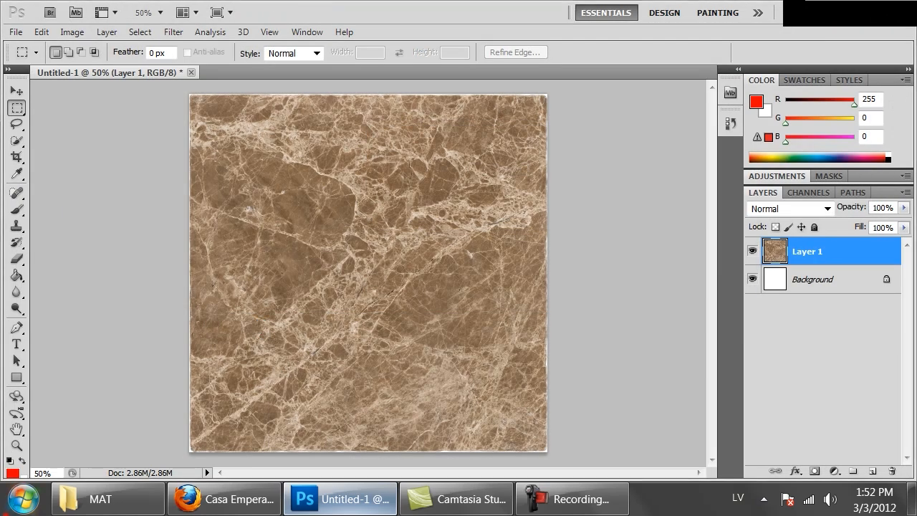
Step: Switch to 3ds Max, create a plane about 899 mm long in the Perspective viewport and maximize that viewport
key("super")
left_click(101, 78)
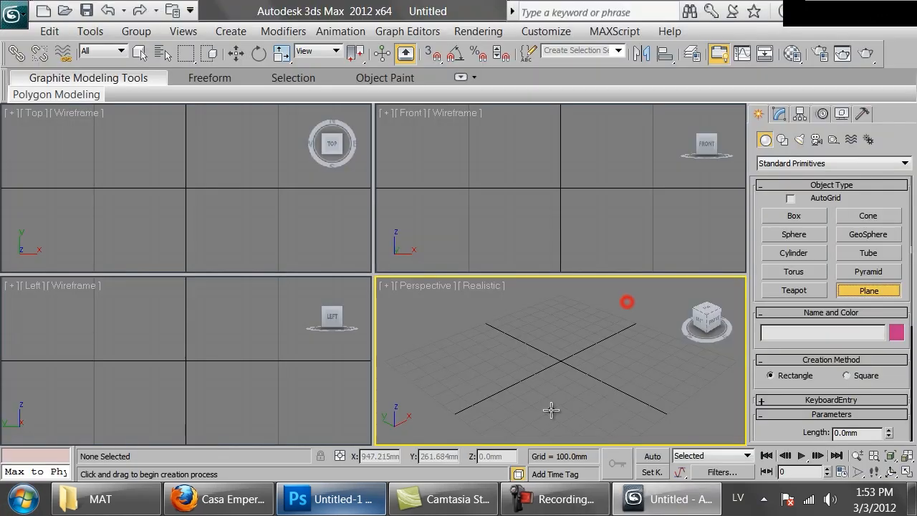
mouse_move(627, 302)
left_mouse_down()
mouse_move(506, 419)
mouse_move(631, 473)
left_mouse_up()
key("alt+w")
key("z")
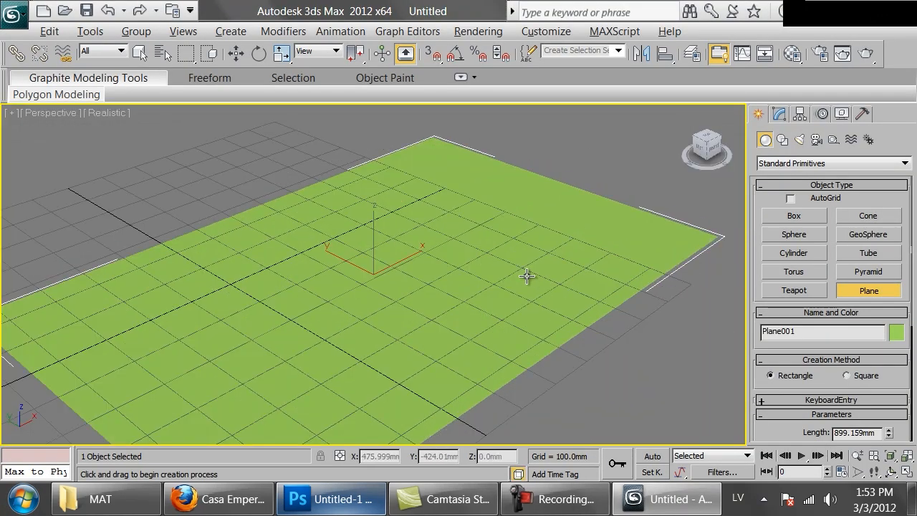
scroll(398, 218, "up", 4)
scroll(399, 217, "down", 7)
Step: Load test.png from the VRAY MATERIALS folder as a bitmap for the first material's diffuse map
key("m")
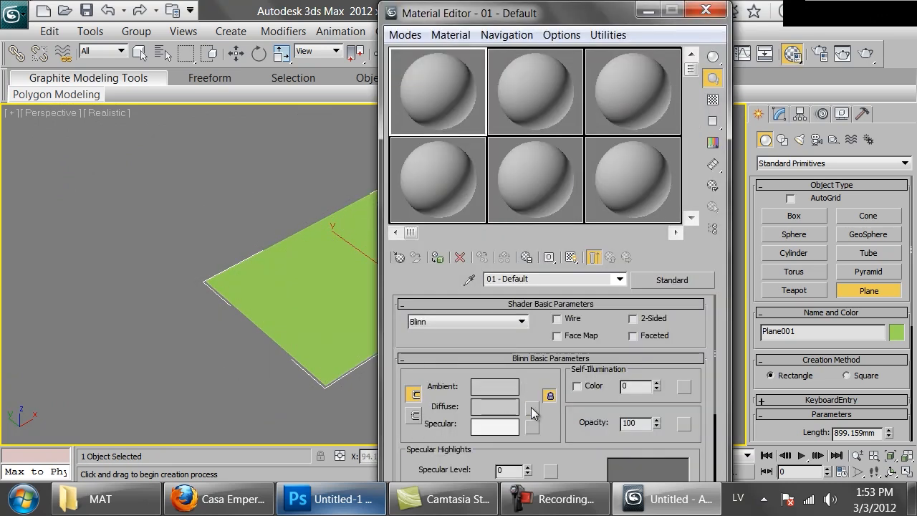
left_click(531, 406)
double_click(304, 84)
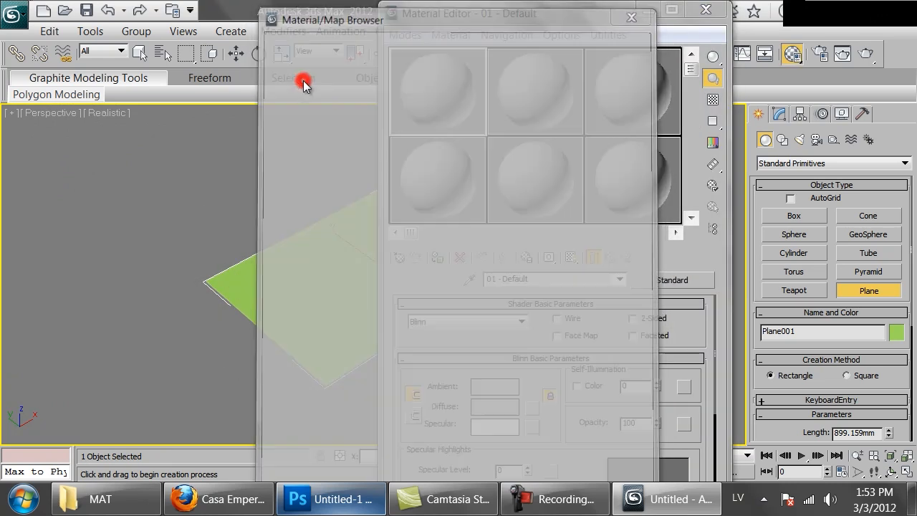
left_click(201, 70)
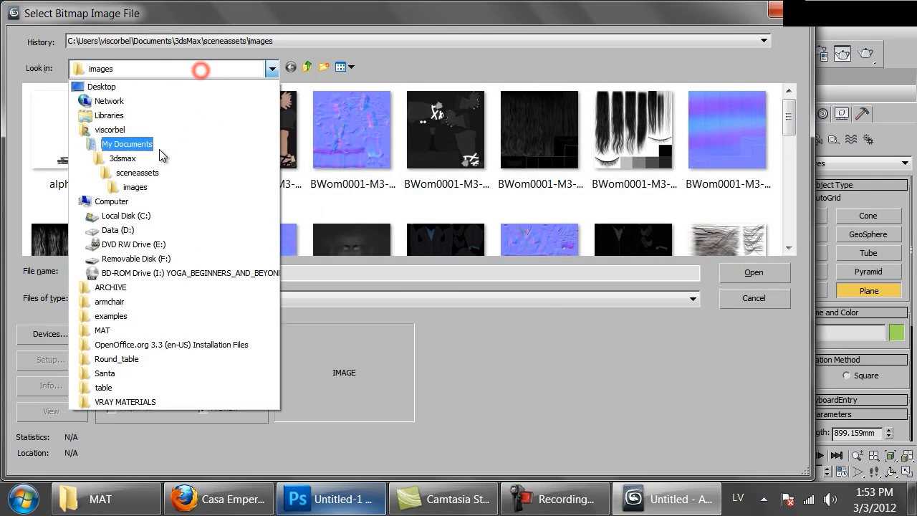
left_click(114, 403)
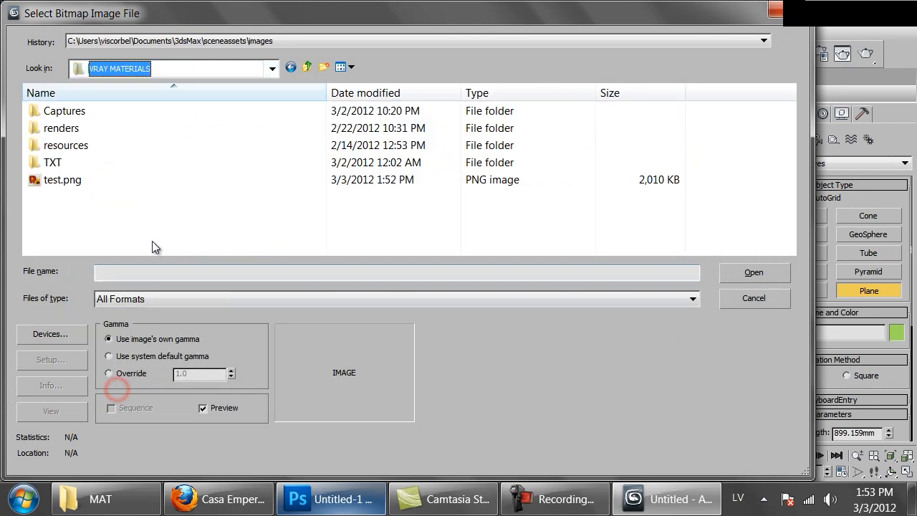
double_click(52, 184)
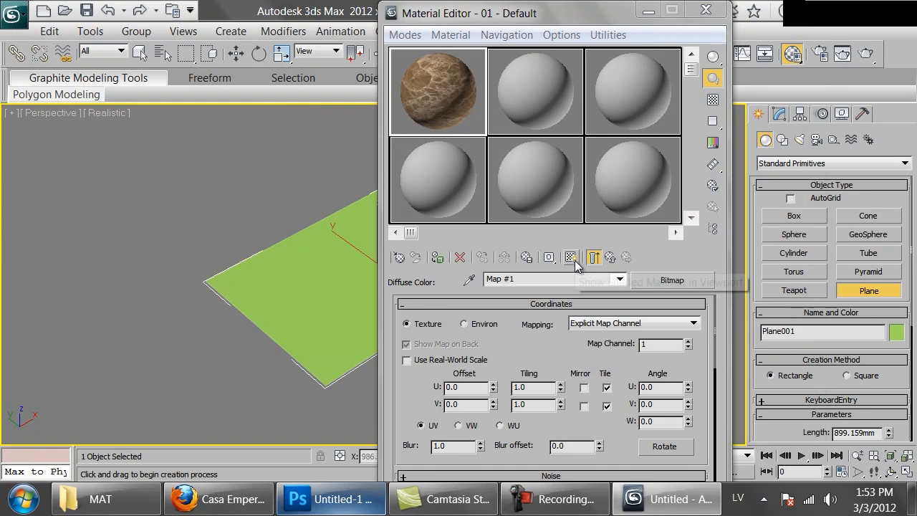
Step: Enable viewport display of the marble map and assign the material to the plane
left_click(571, 256)
left_click_drag(517, 13, 661, 22)
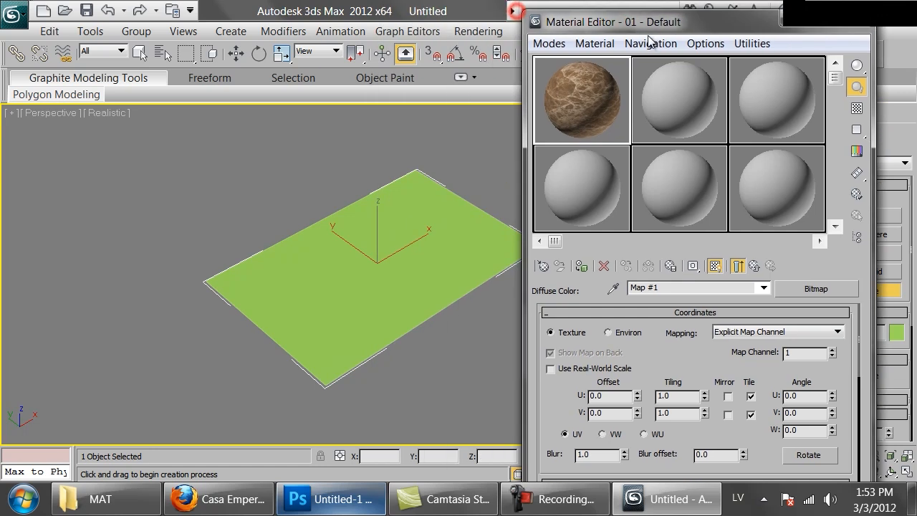
left_click(581, 266)
Step: Set the marble bitmap's U and V tiling to 4.0
scroll(327, 222, "up", 3)
left_click_drag(319, 210, 344, 294)
scroll(359, 294, "down", 2)
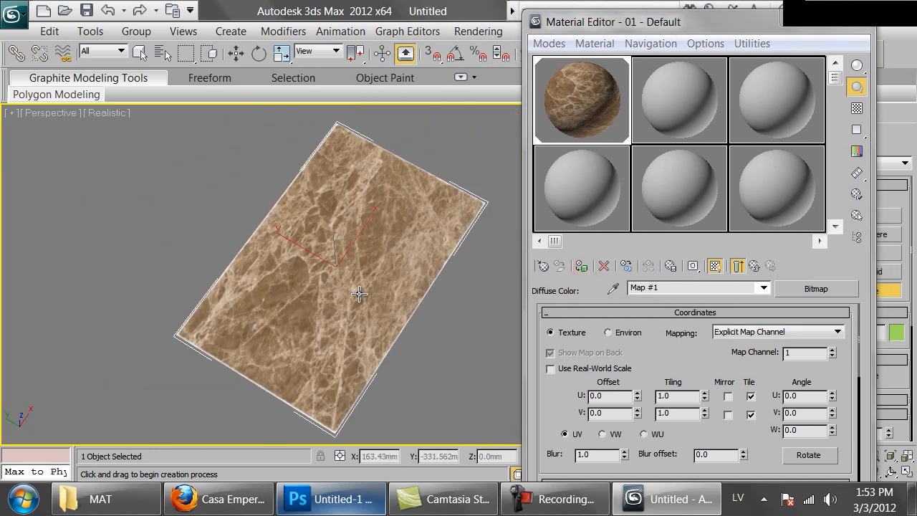
double_click(672, 397)
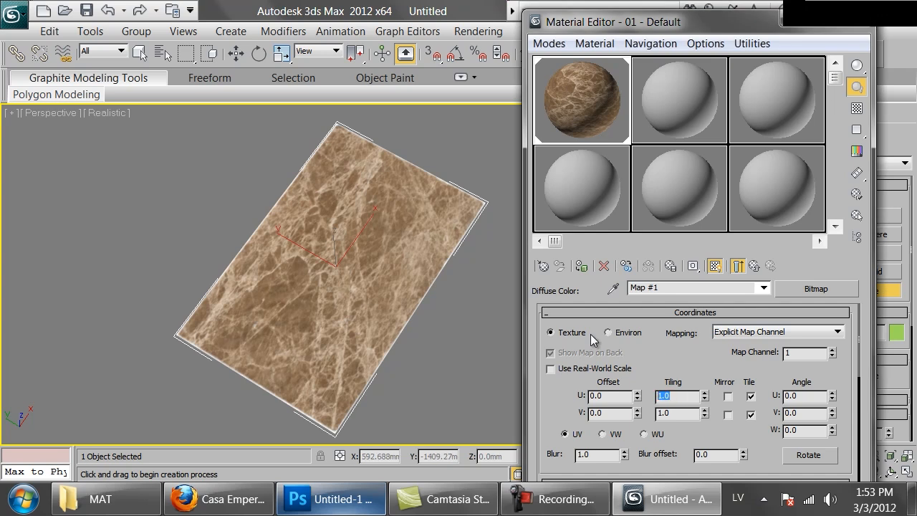
key("Tab")
type("4")
key("Return")
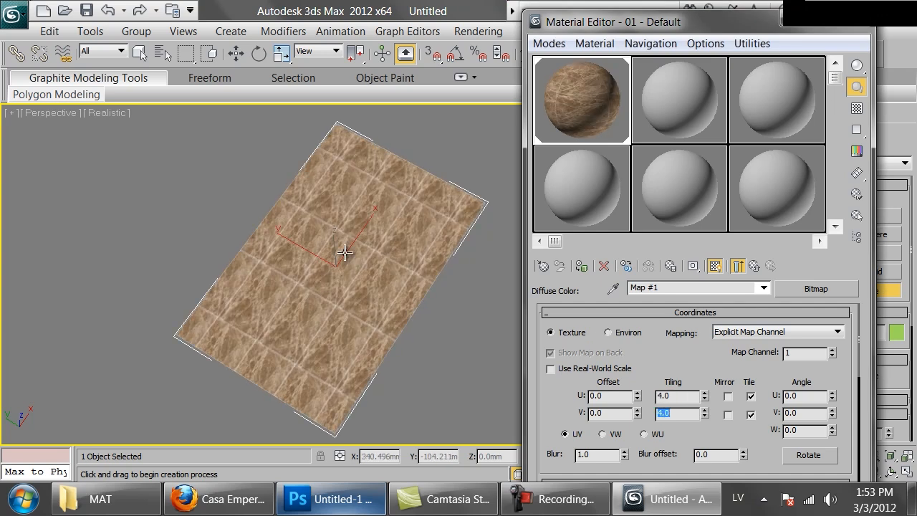
Step: Scale the plane along Y to about 152% in the Top view
scroll(354, 343, "up", 5)
left_click_drag(354, 343, 329, 309)
key("t")
key("z")
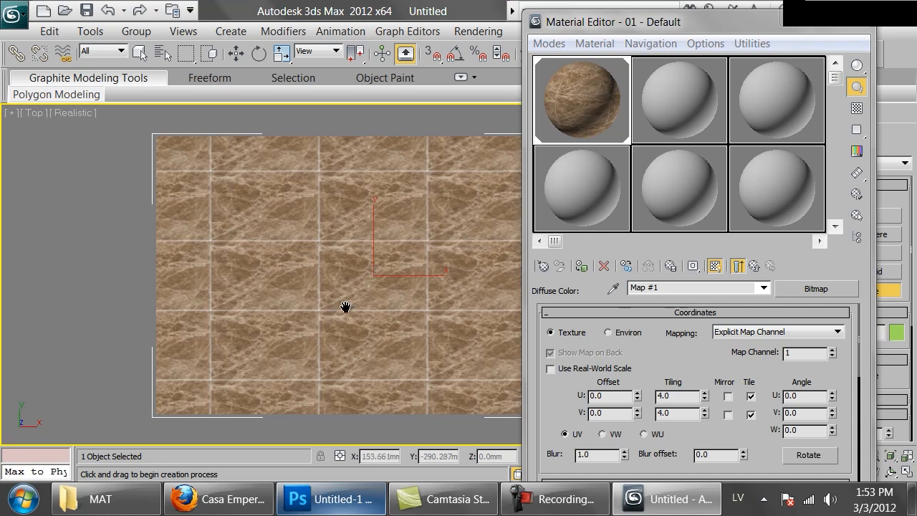
scroll(345, 307, "down", 2)
key("r")
left_click_drag(336, 217, 328, 189)
Step: Examine the seams between the repeated marble tiles in the Top and Perspective views
scroll(338, 251, "up", 4)
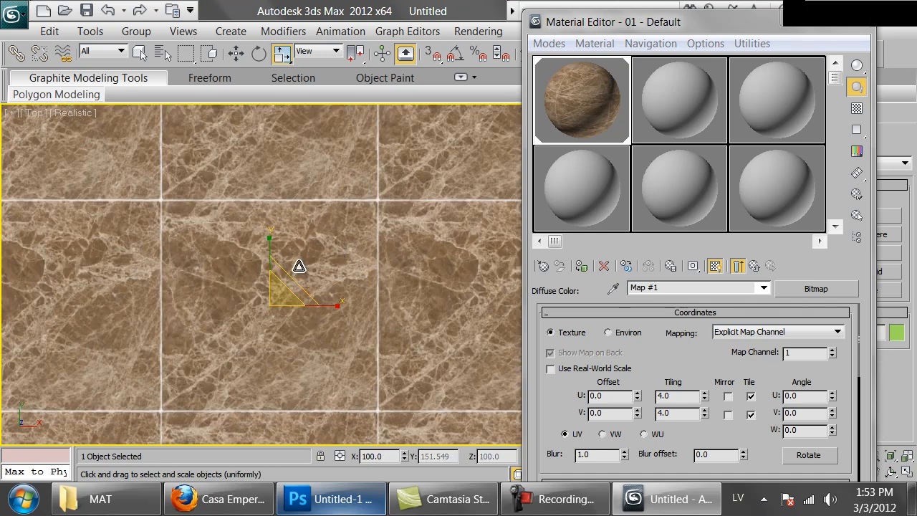
scroll(326, 287, "down", 3)
scroll(309, 327, "down", 2)
left_click_drag(334, 265, 307, 268)
scroll(308, 268, "up", 1)
key("p")
left_click_drag(328, 371, 334, 268)
scroll(403, 286, "up", 3)
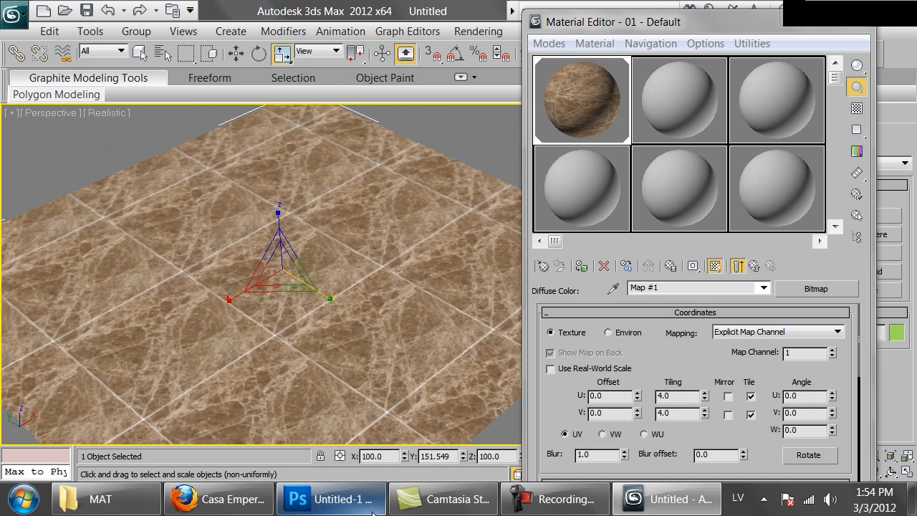
Step: Switch to Photoshop, crop the thin white borders off the marble image, and select the whole image
left_click(364, 510)
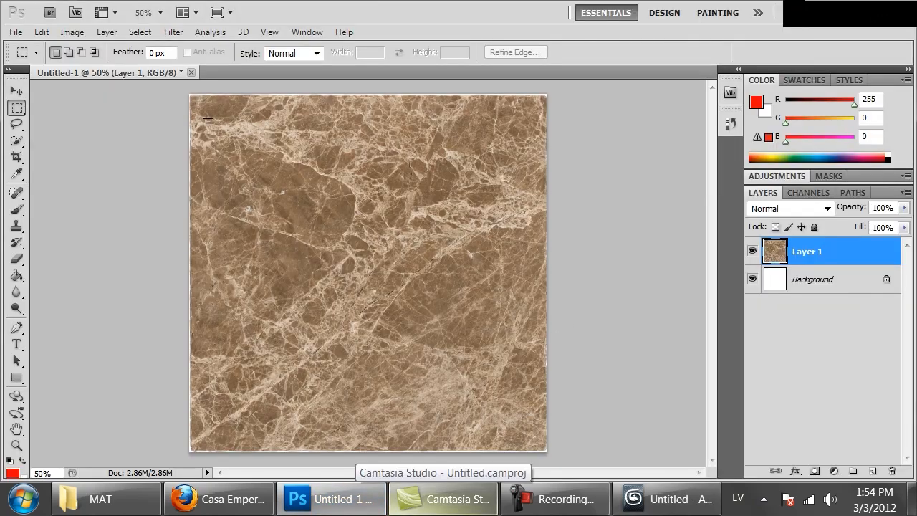
key("c")
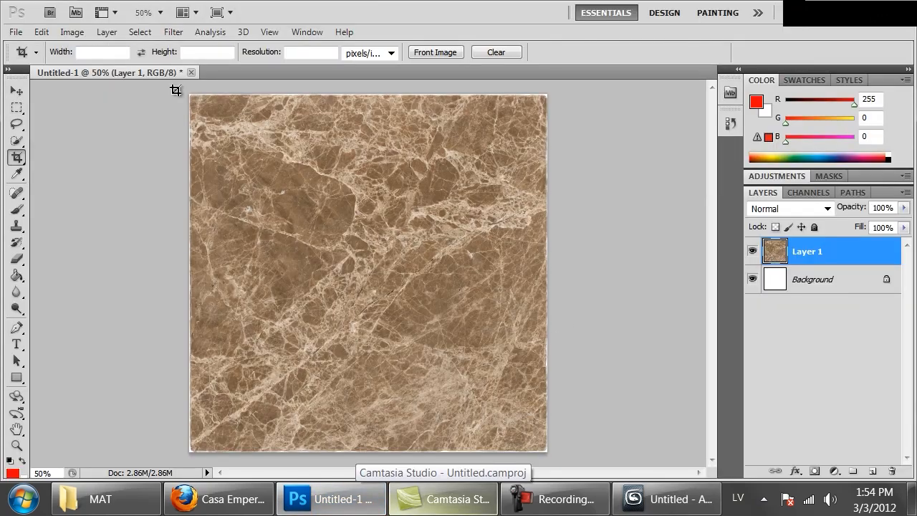
left_click_drag(176, 90, 545, 451)
key("Return")
key("ctrl+a")
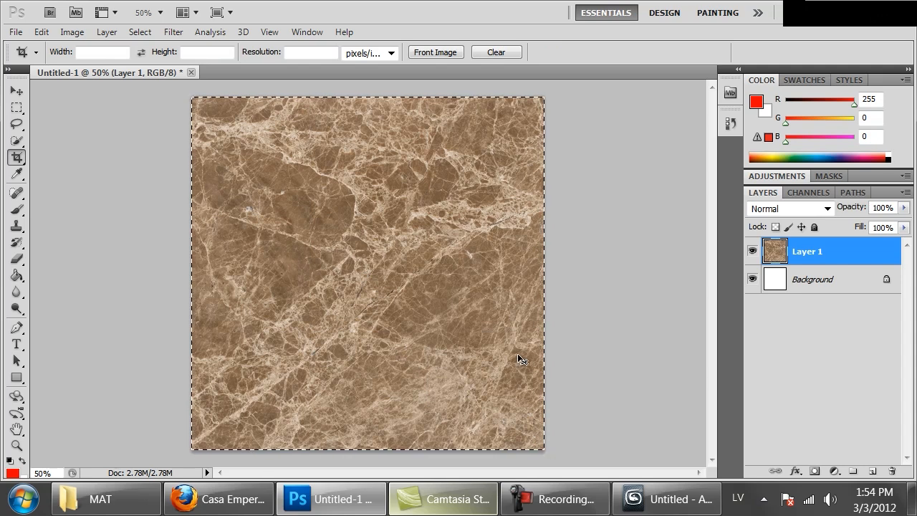
Step: Extend the canvas around the marble by a relative 100 percent in both width and height
key("ctrl+minus")
key("ctrl+minus")
key("ctrl+alt+c")
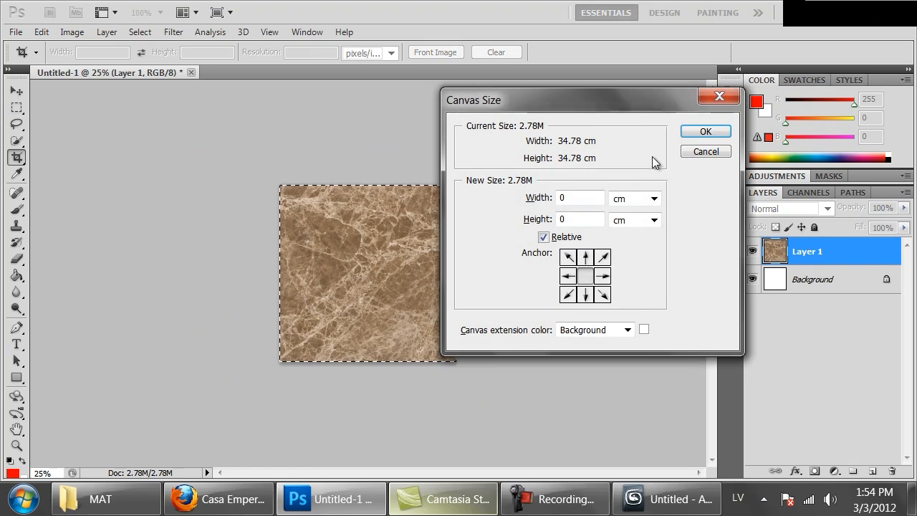
left_click(703, 152)
left_click(71, 32)
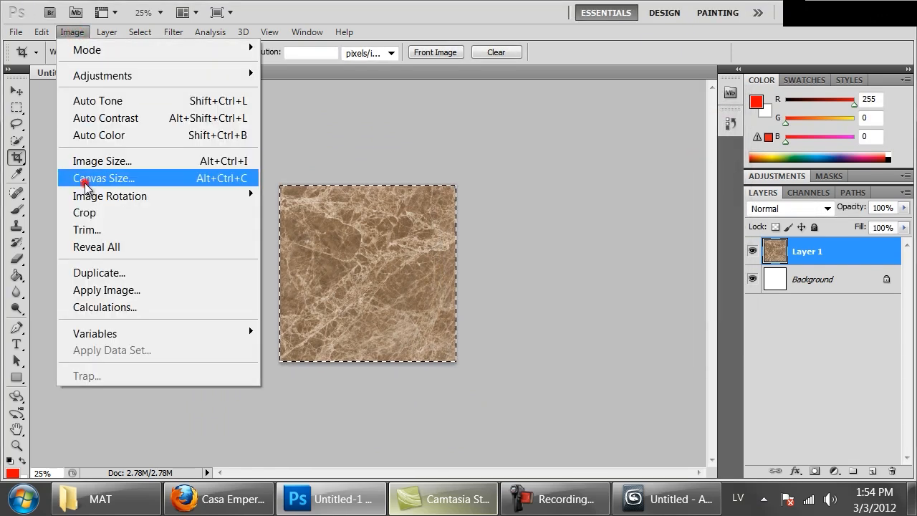
left_click(85, 183)
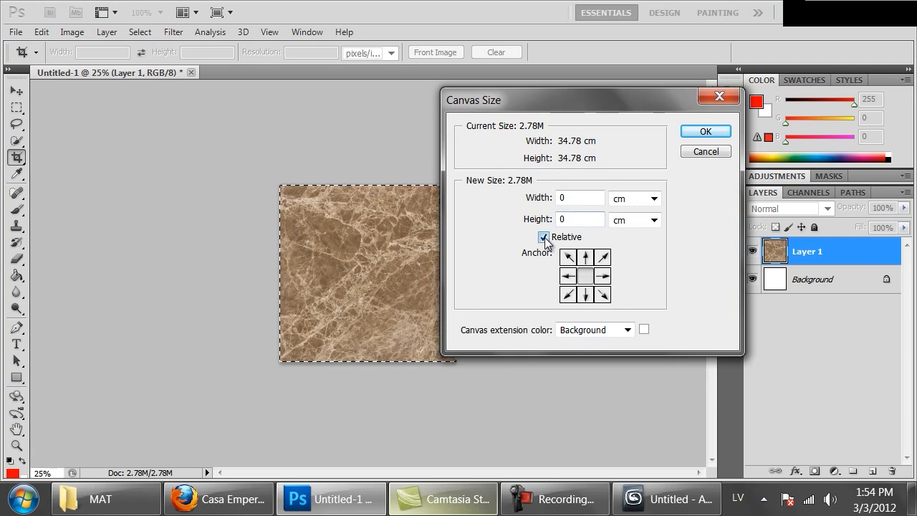
left_click(623, 199)
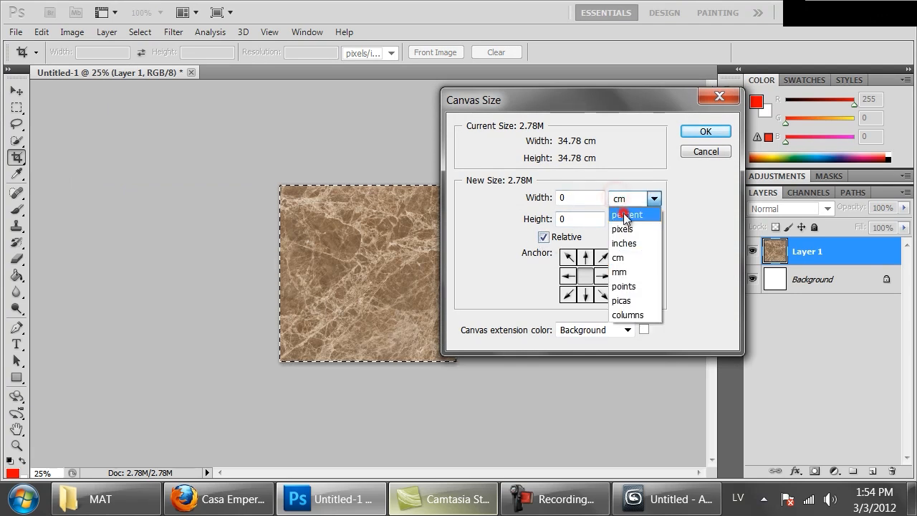
left_click(630, 210)
left_click(580, 198)
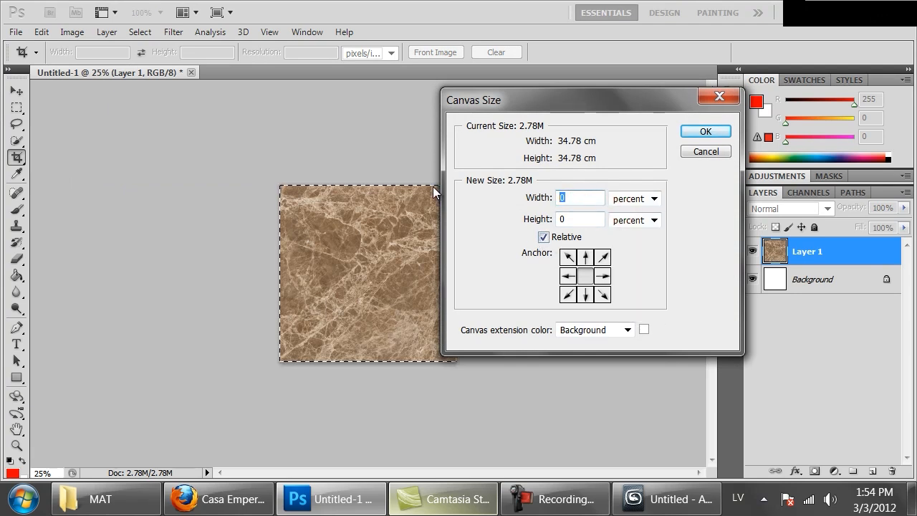
type("100")
key("Tab")
key("Tab")
type("100")
key("Return")
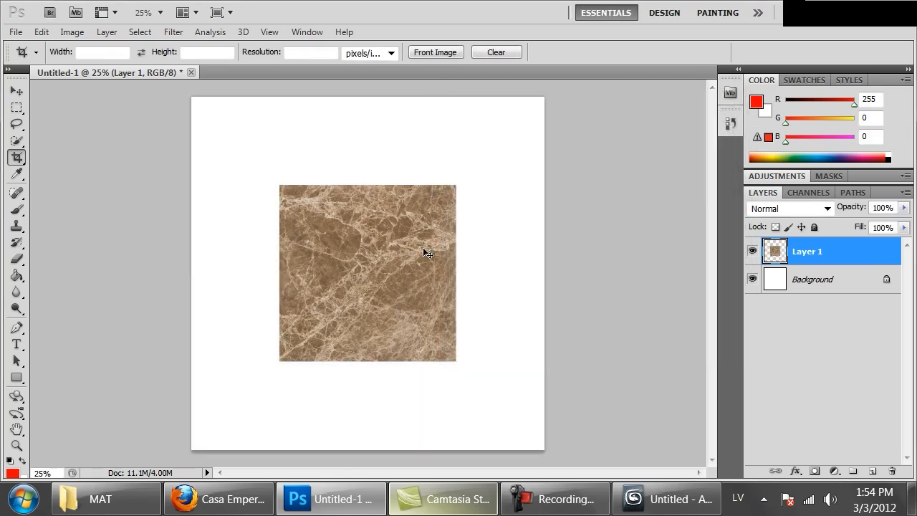
Step: Duplicate the marble tile twice and place the copies in the canvas's upper-left and upper-right corners
key("ctrl+j")
left_click_drag(408, 315, 323, 228)
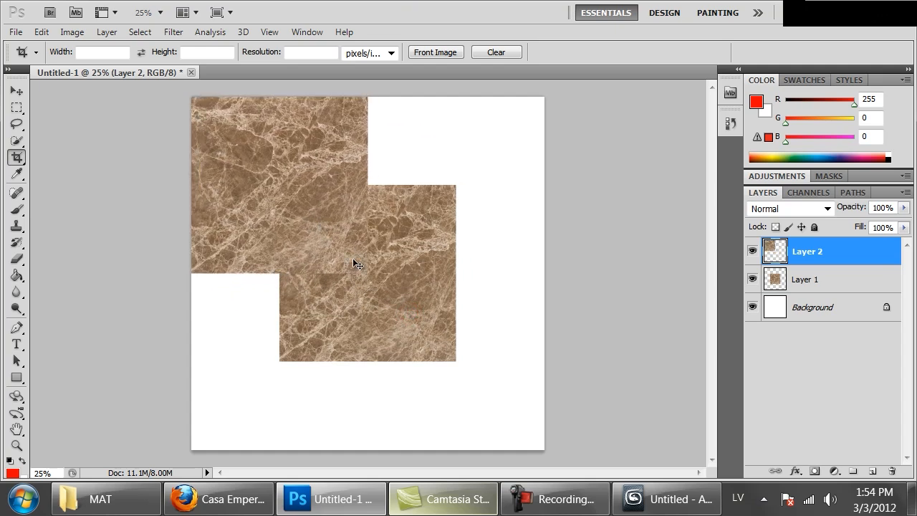
key("ctrl+j")
left_click_drag(353, 300, 441, 197)
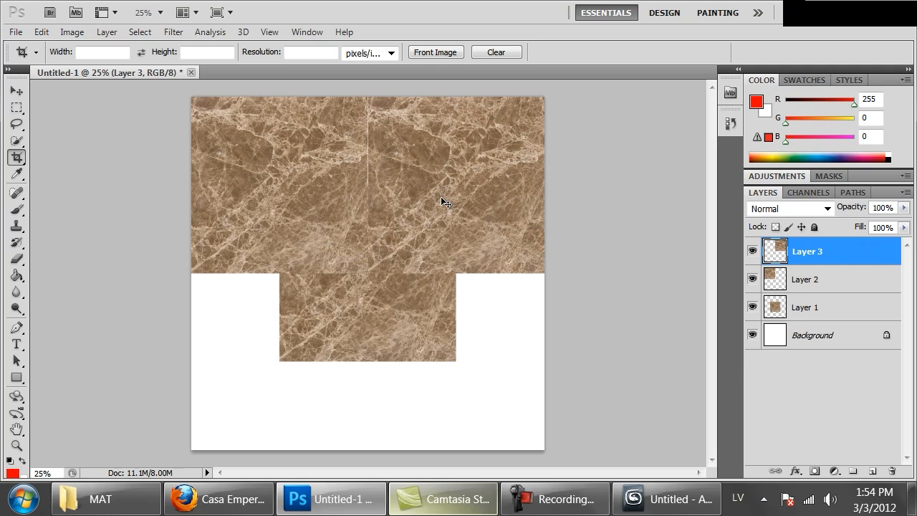
Step: Add two more marble copies and place them in the canvas's lower-left and lower-right corners
key("ctrl+j")
left_click_drag(414, 225, 307, 356)
key("Escape")
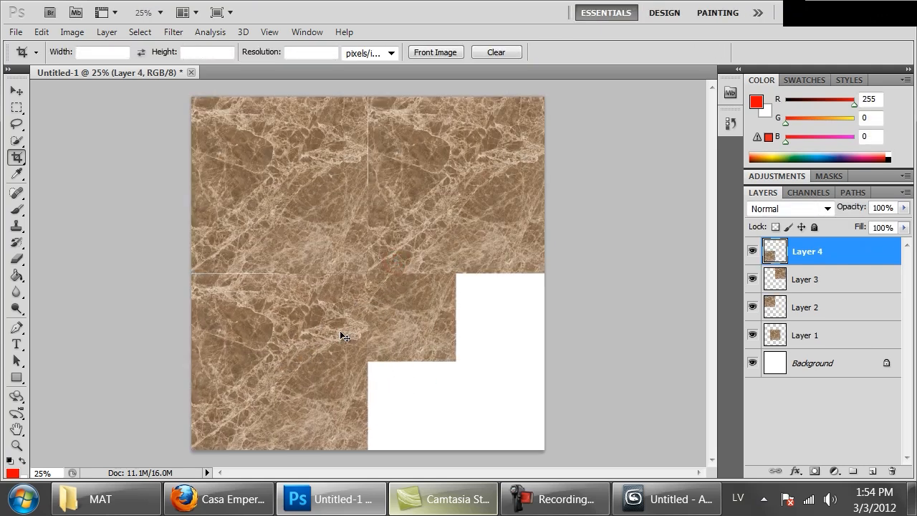
key("ctrl+v")
left_click_drag(360, 299, 427, 371)
Step: Paste another marble copy at the centre of the canvas and rotate it 90 degrees
key("ctrl+v")
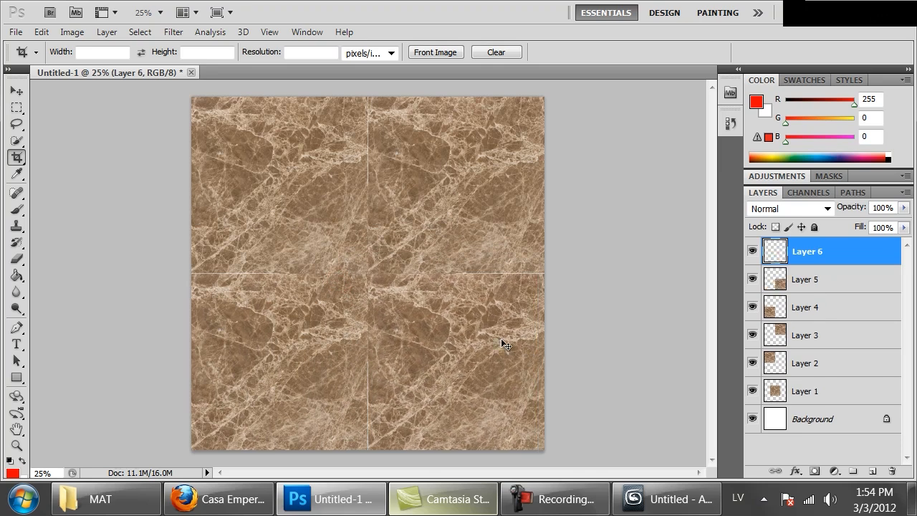
key("m")
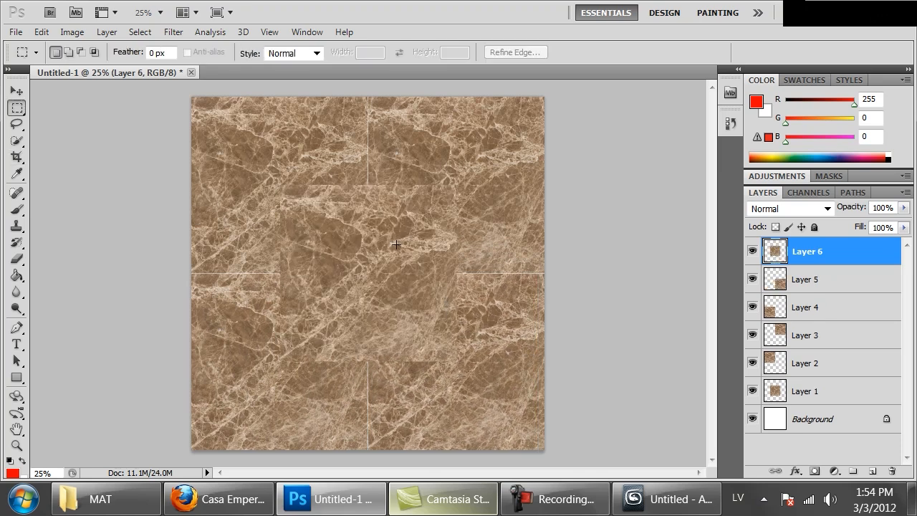
right_click(385, 229)
left_click(481, 374)
left_click_drag(528, 401, 319, 346)
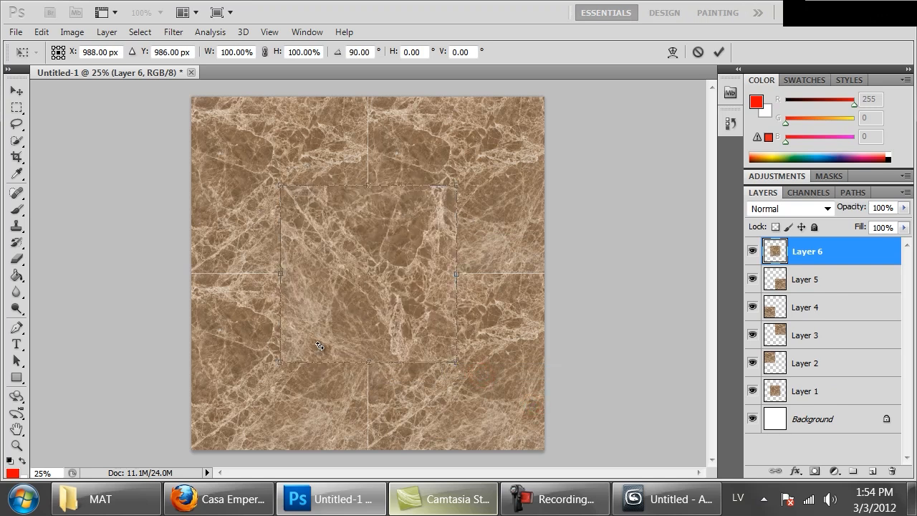
key("Return")
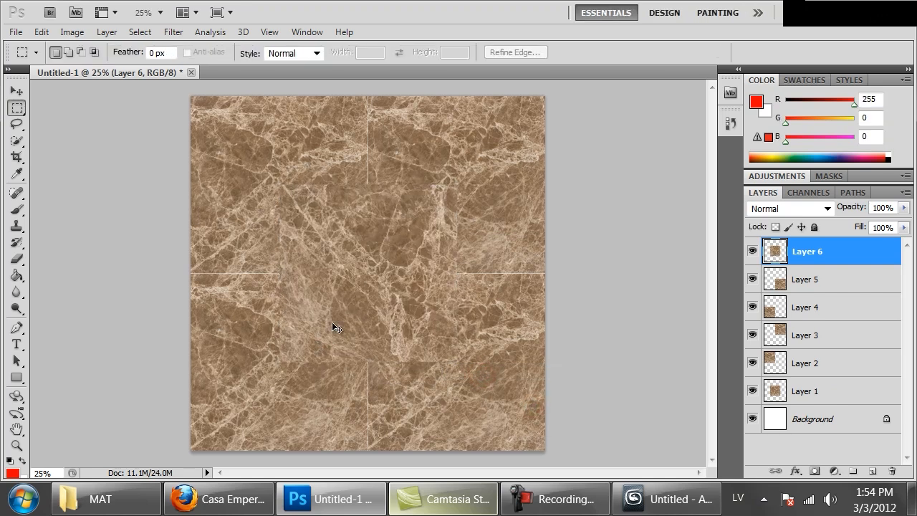
Step: Erase the upper-left corner edges of the rotated centre marble copy, enlarging the Eraser brush to 215 px
key("ctrl+plus")
key("e")
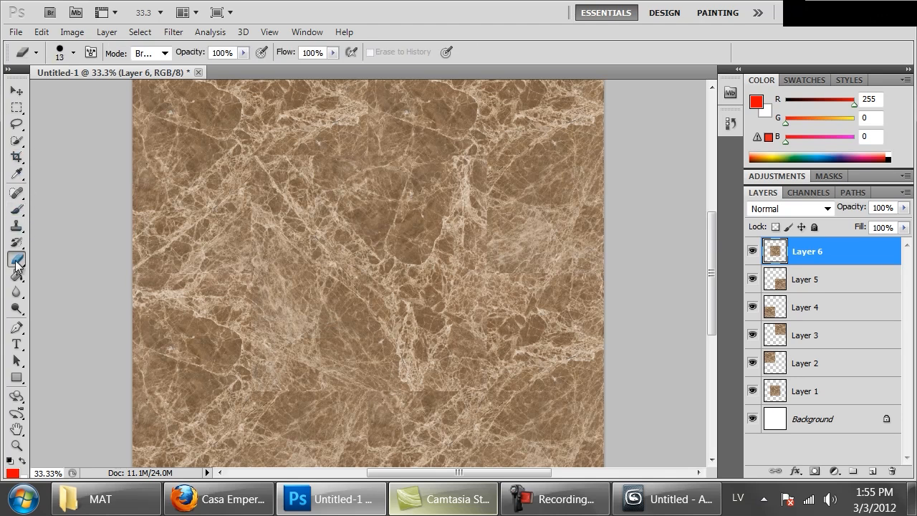
right_click(412, 216)
mouse_move(462, 248)
left_mouse_down()
mouse_move(502, 278)
mouse_move(521, 252)
left_mouse_up()
left_click(254, 155)
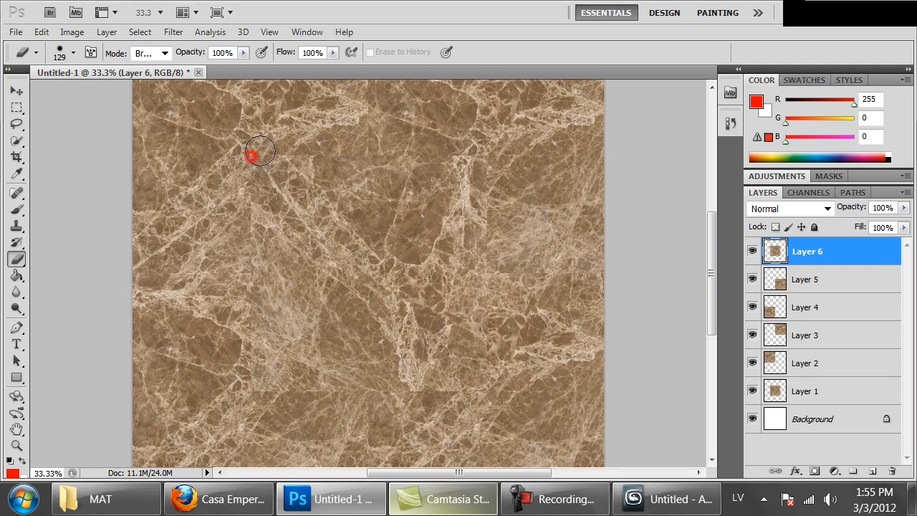
right_click(315, 148)
left_click_drag(454, 173, 460, 174)
left_click(229, 172)
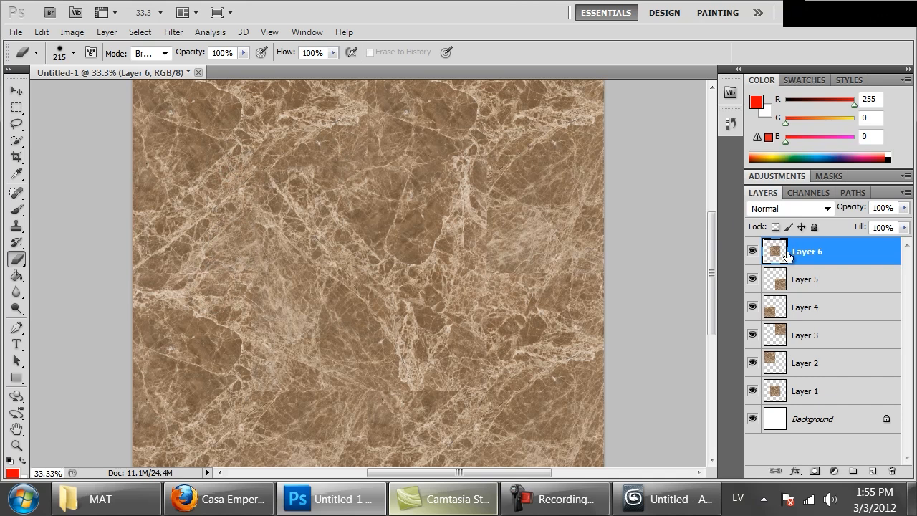
Step: Check Layer 6 by toggling its visibility and erase its remaining hard edges to blend it into the surrounding tiles
left_click(752, 250)
left_click(752, 250)
left_click(483, 146)
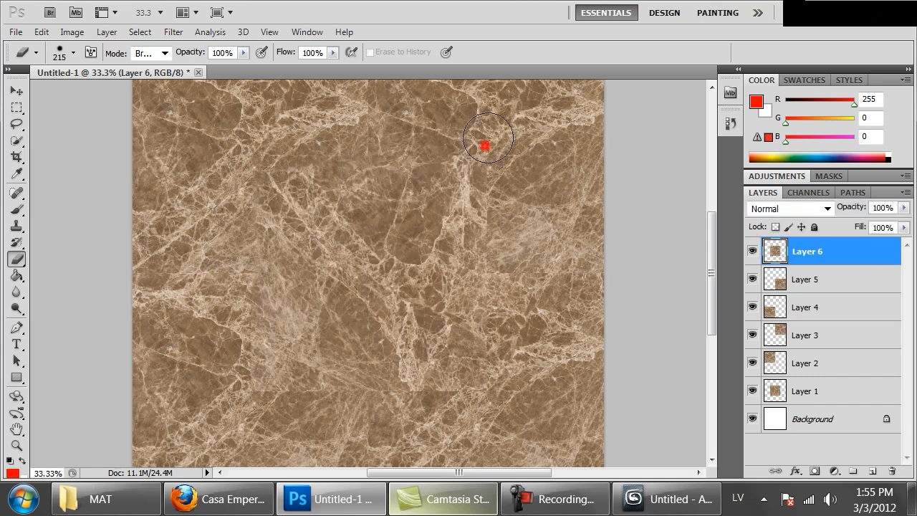
mouse_move(488, 156)
left_mouse_down()
mouse_move(498, 209)
mouse_move(516, 222)
mouse_move(517, 243)
mouse_move(499, 263)
mouse_move(507, 378)
mouse_move(492, 395)
mouse_move(376, 408)
mouse_move(371, 370)
mouse_move(327, 397)
mouse_move(267, 390)
mouse_move(210, 407)
mouse_move(197, 401)
mouse_move(204, 369)
mouse_move(230, 349)
mouse_move(241, 324)
mouse_move(201, 244)
mouse_move(242, 318)
left_mouse_up()
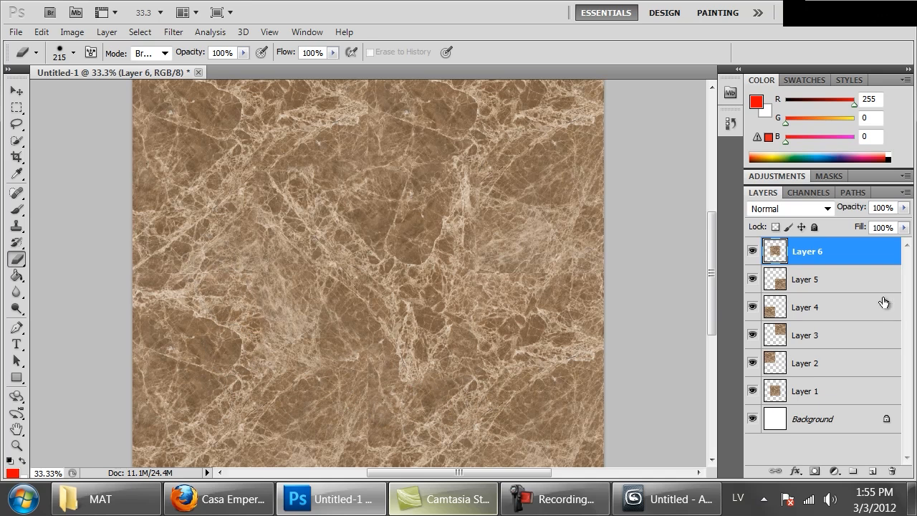
Step: Merge Layer 1 through Layer 6 into a single marble layer above the background
key("ctrl+minus")
key("ctrl+minus")
key("ctrl+plus")
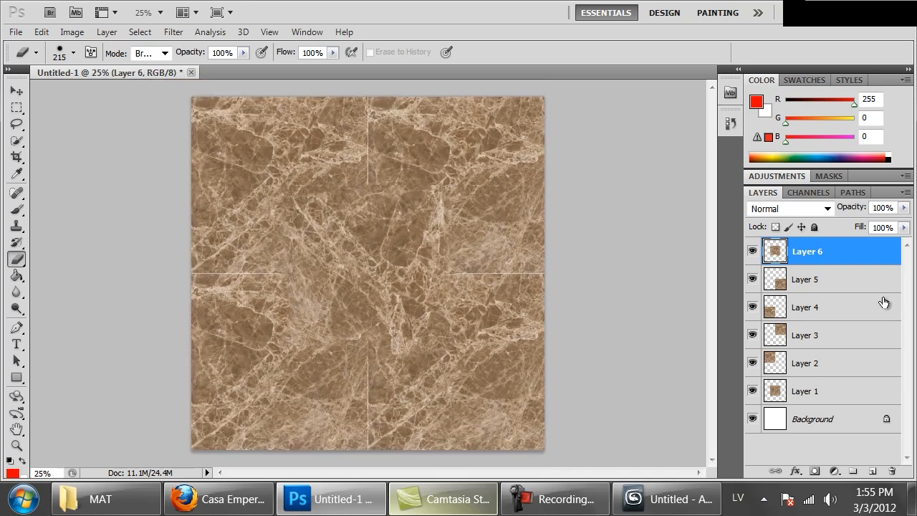
key("ctrl+plus")
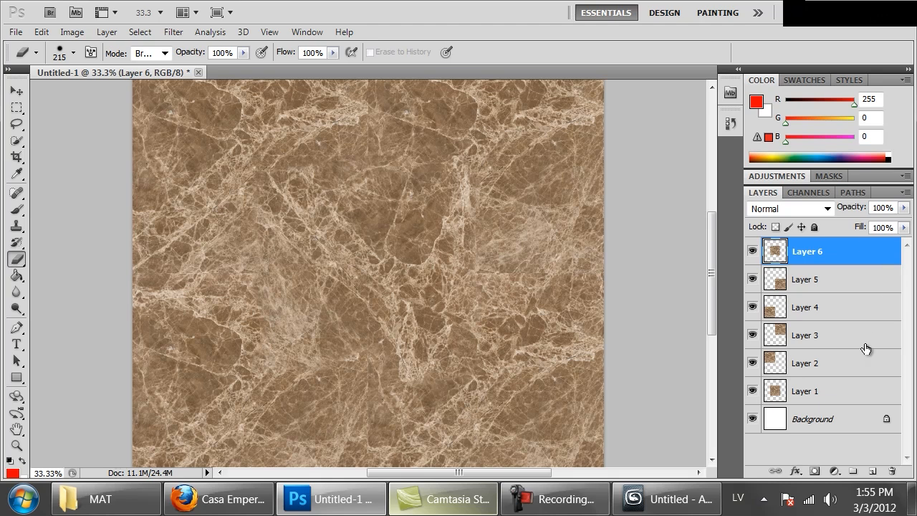
left_click(823, 393, "shift")
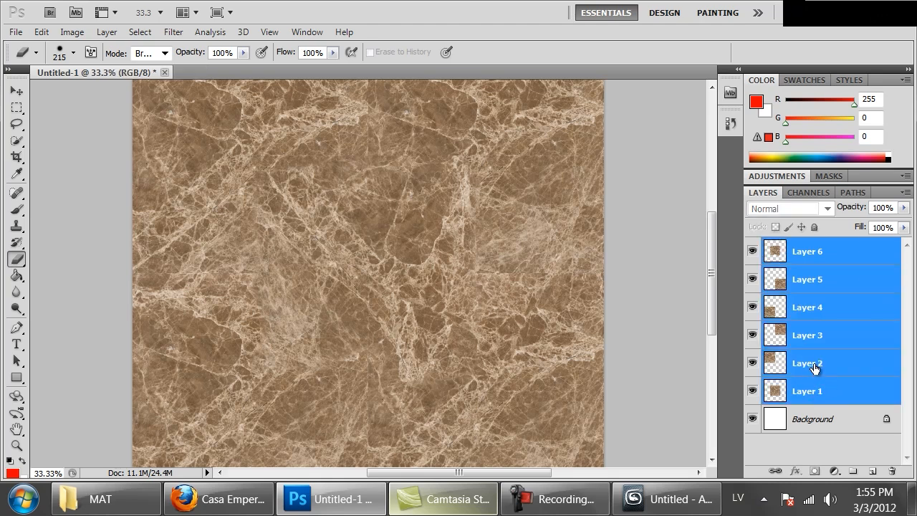
key("ctrl+e")
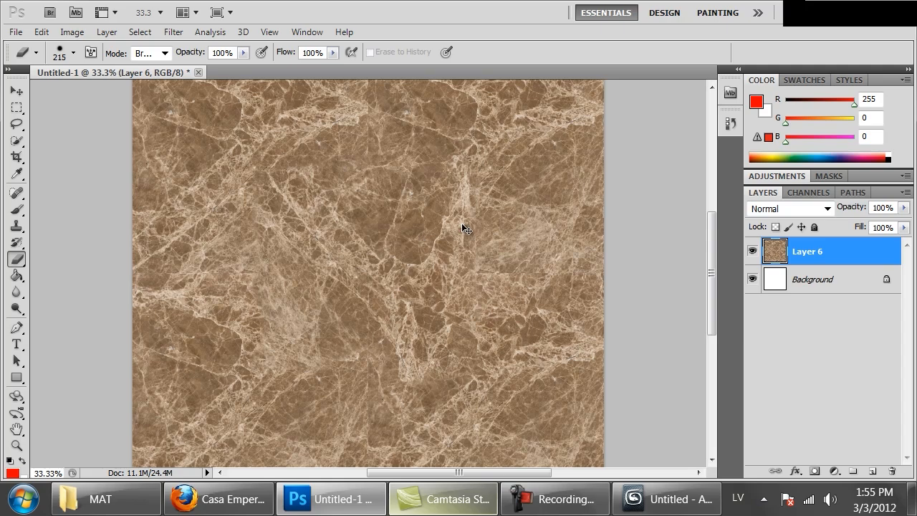
Step: Examine the merged marble texture for seams that still need retouching
key("ctrl+plus")
key("ctrl+plus")
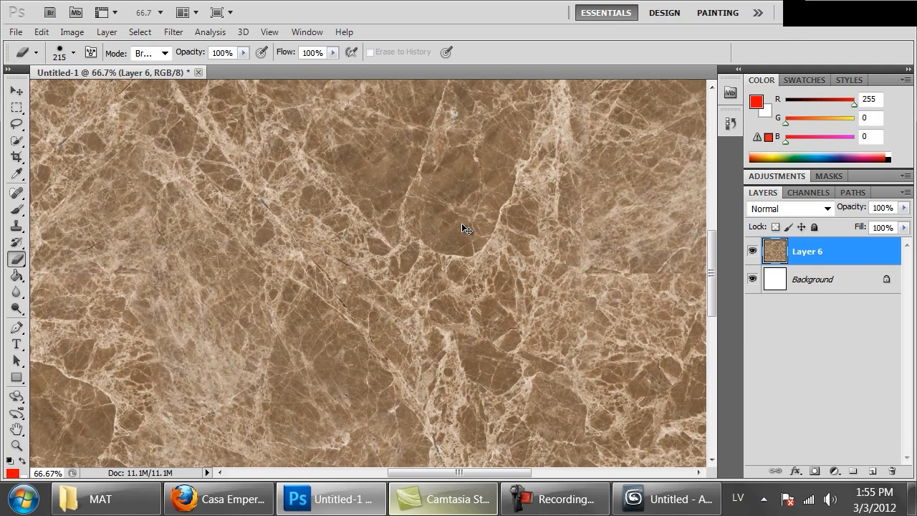
key("ctrl+minus")
key("ctrl+minus")
key("ctrl+minus")
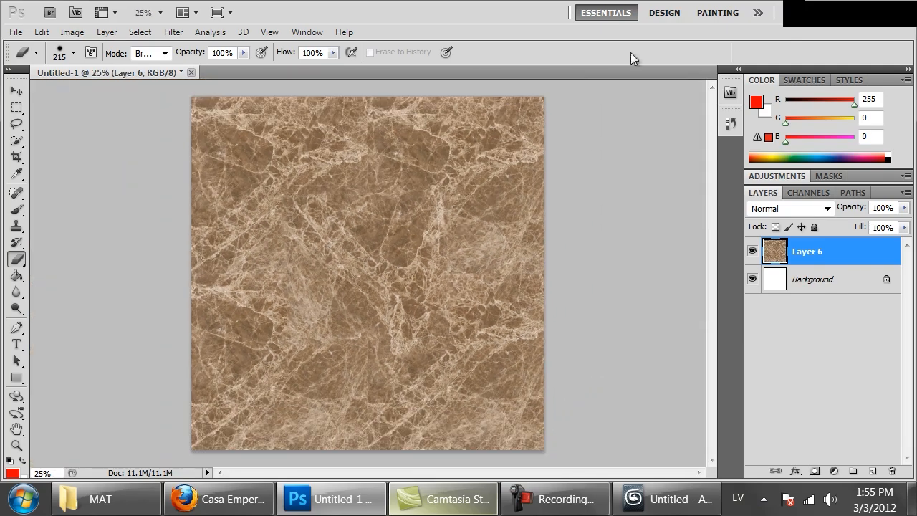
key("ctrl+plus")
key("ctrl+plus")
key("ctrl+plus")
mouse_move(498, 305)
left_mouse_down()
mouse_move(141, 313)
mouse_move(317, 321)
left_mouse_up()
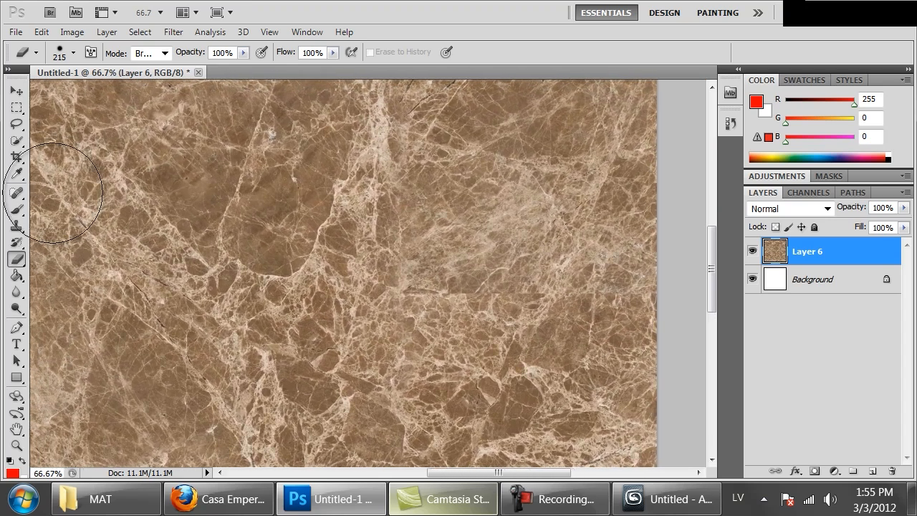
Step: Cover the horizontal seam near the marble's right edge using the Clone Stamp with a 54 px brush
left_click(16, 228)
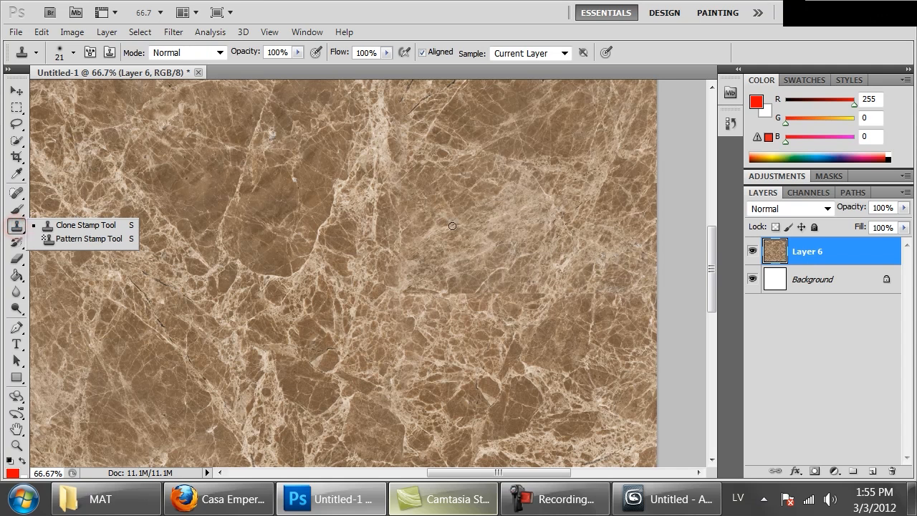
left_click(478, 224)
left_click(476, 208)
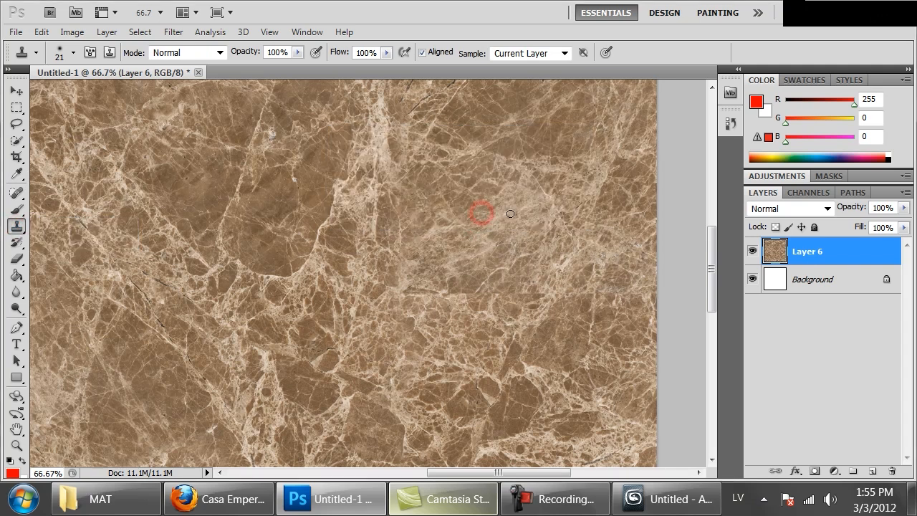
right_click(508, 214)
left_click_drag(537, 274, 574, 273)
left_click(673, 54)
left_click(479, 197, "alt")
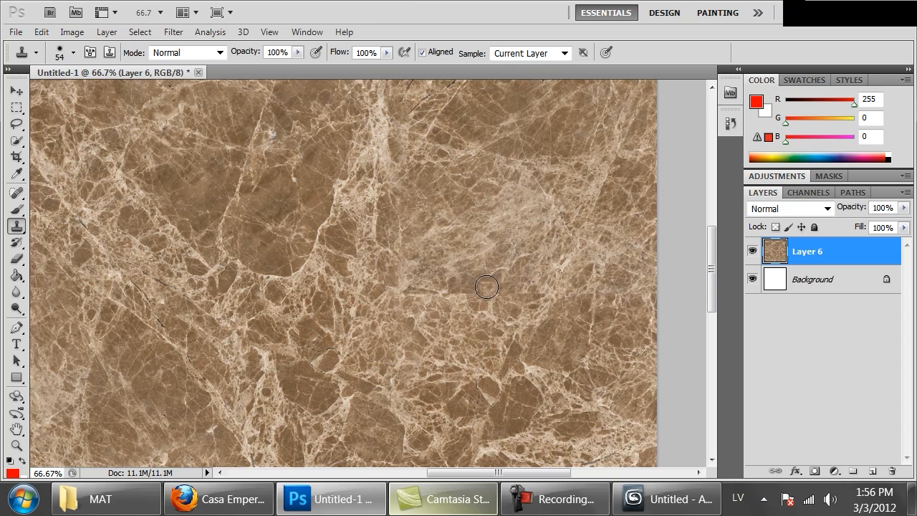
left_click_drag(492, 179, 489, 189)
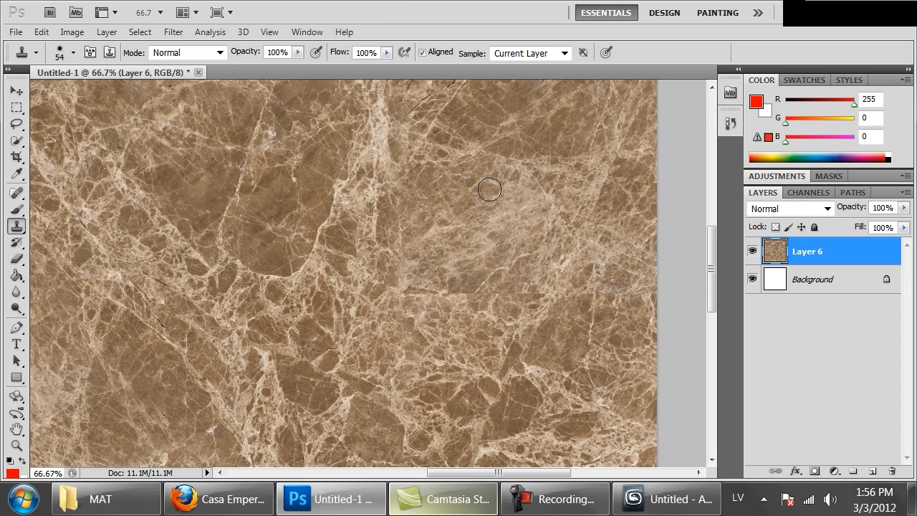
mouse_move(474, 292)
left_mouse_down()
mouse_move(446, 293)
mouse_move(548, 292)
mouse_move(576, 279)
mouse_move(580, 293)
mouse_move(604, 291)
mouse_move(628, 270)
left_mouse_up()
left_click(591, 375)
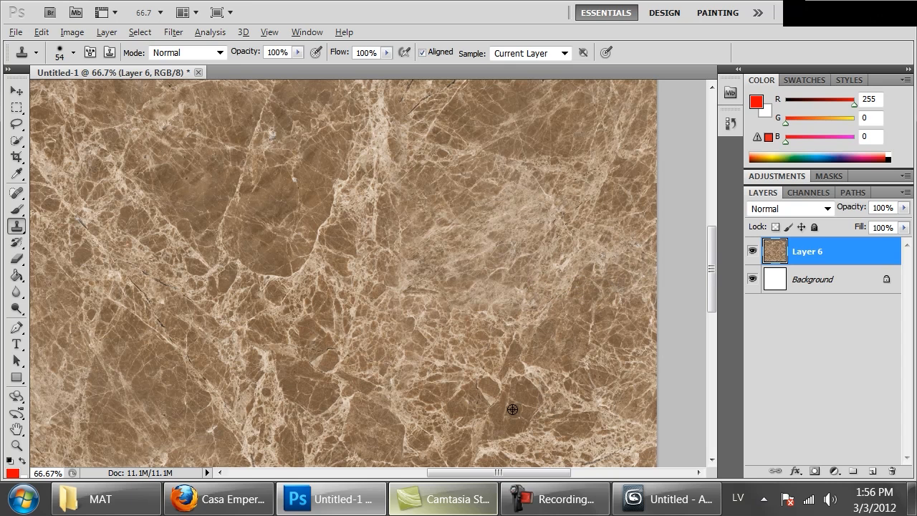
left_click(625, 281)
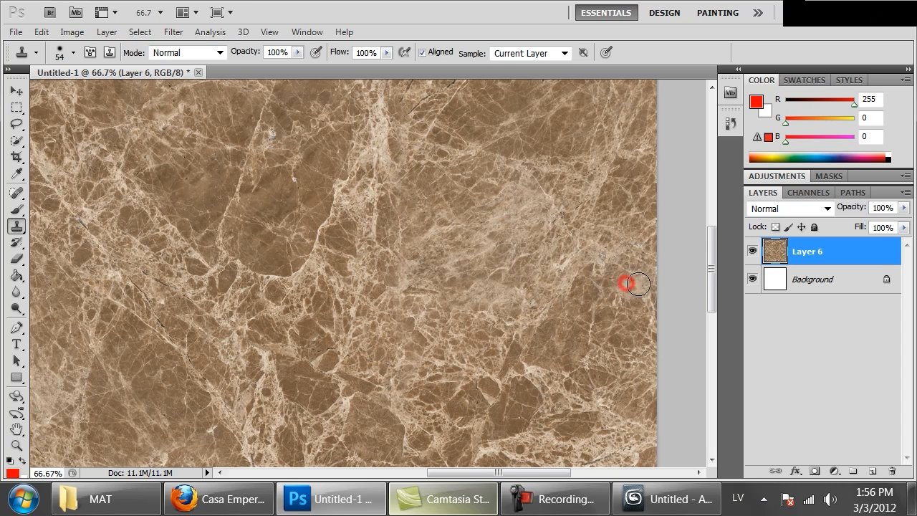
Step: Clone nearby marble over the lower part of the vertical seam in the texture's upper middle using the Clone Stamp
left_click_drag(431, 188, 466, 287)
left_click_drag(475, 180, 539, 174)
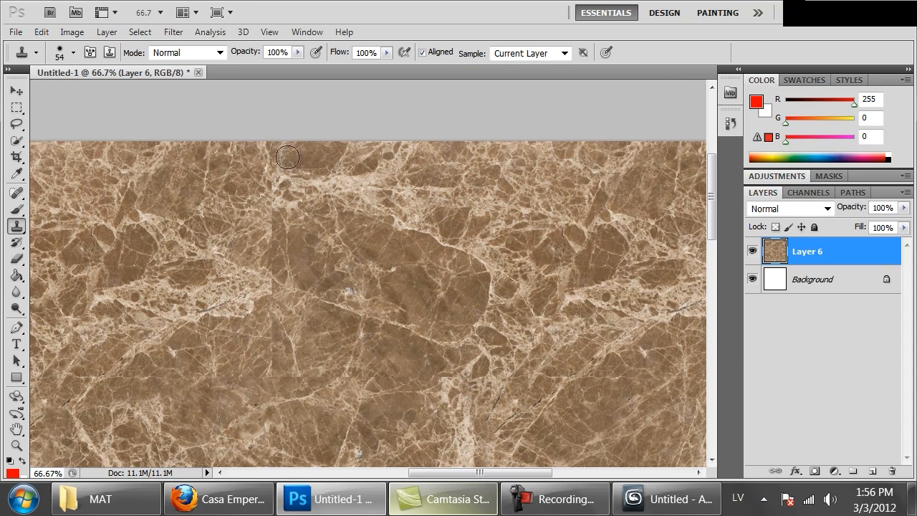
left_click(410, 278, "alt")
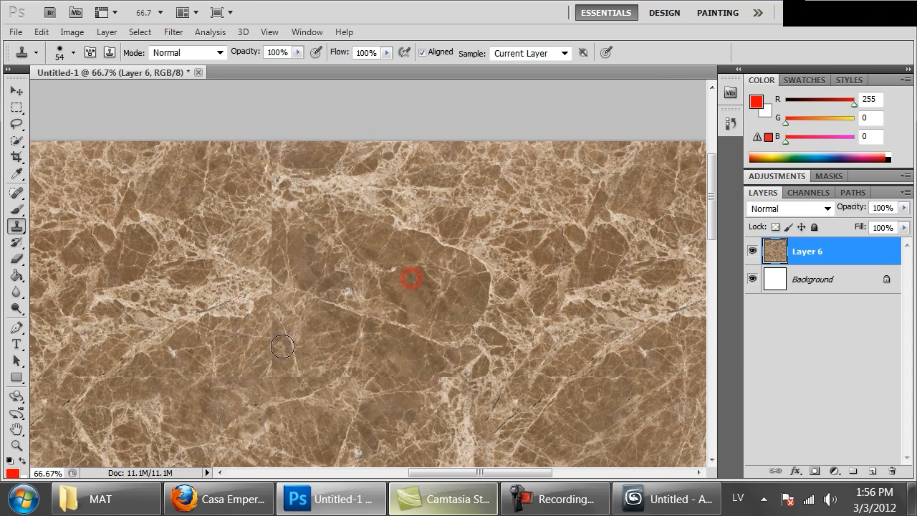
left_click(264, 372)
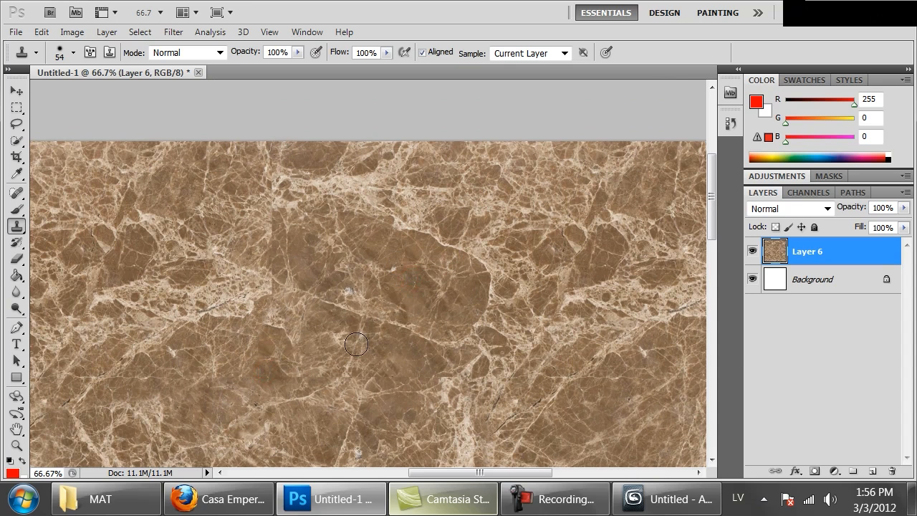
left_click(262, 372)
Step: Clone out the rest of the upper-middle vertical seam up to the texture's top edge, sampling from several nearby areas
left_click(347, 260, "alt")
left_click(272, 251)
left_click(409, 217, "alt")
left_click(266, 280)
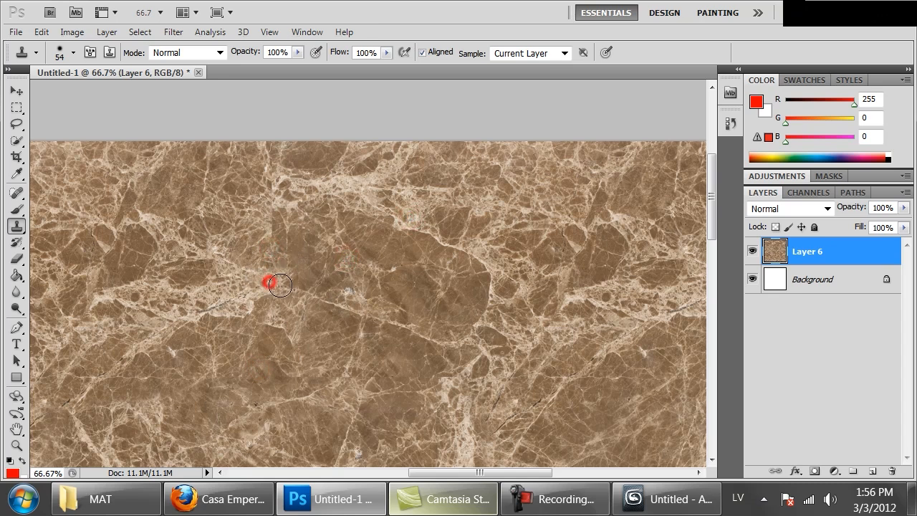
left_click(421, 281, "alt")
left_click(264, 222)
left_click(176, 168, "alt")
left_click(264, 197)
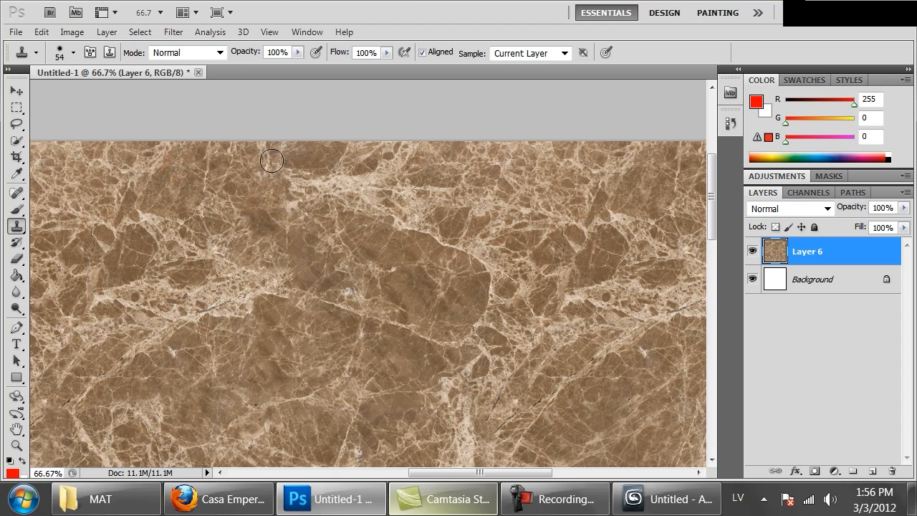
left_click(284, 148)
Step: Clone surrounding veining over the horizontal seam between the marble's left edge and its middle
left_click_drag(307, 282, 387, 208)
left_click_drag(288, 395, 373, 279)
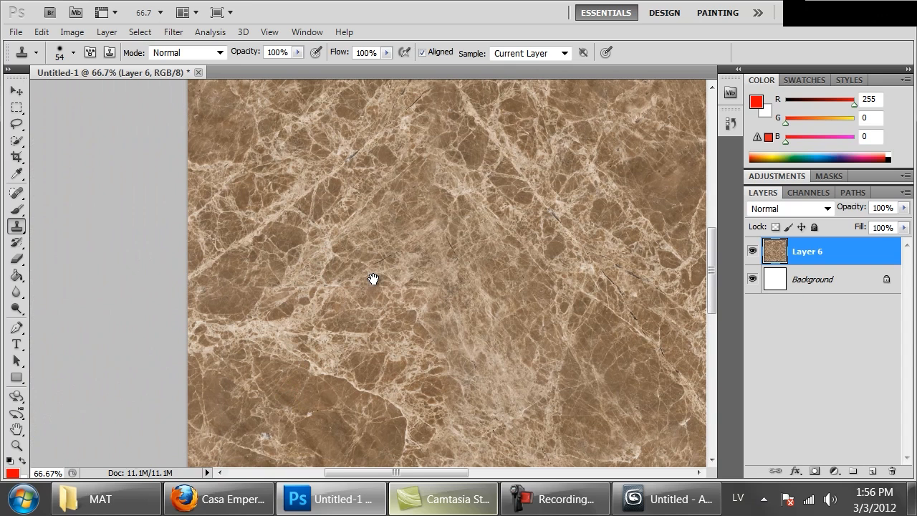
left_click(409, 231, "alt")
left_click(322, 279)
left_click(280, 239)
left_click(222, 266)
left_click(473, 287)
left_click(399, 250)
Step: Clone out the vertical seam in the marble's lower middle, from the bottom edge up to the dark patch
left_click_drag(507, 357, 503, 223)
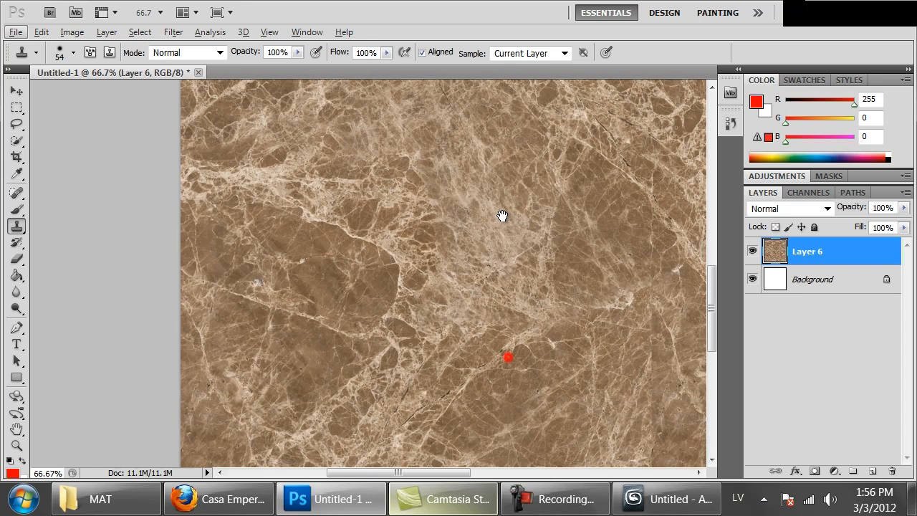
mouse_move(477, 266)
left_mouse_down()
mouse_move(481, 291)
mouse_move(295, 317)
left_mouse_up()
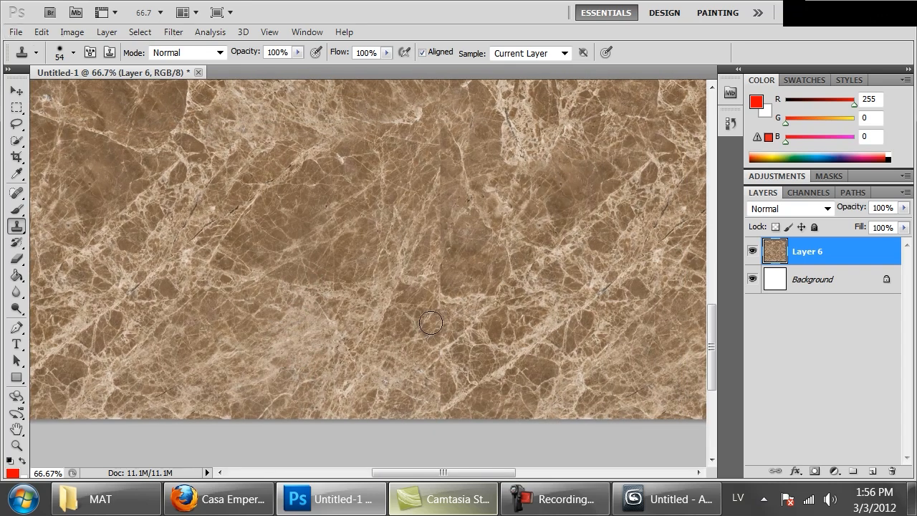
left_click(530, 368)
left_click(426, 403)
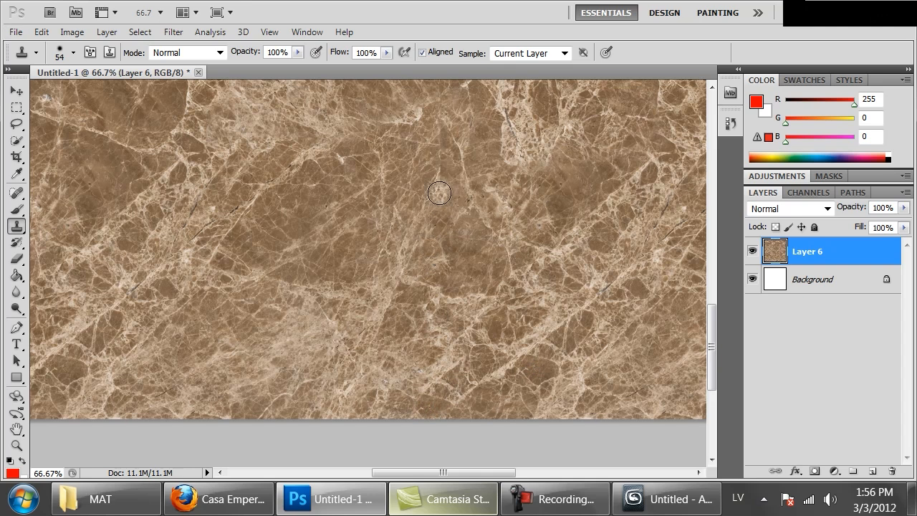
left_click_drag(507, 224, 496, 252)
left_click(550, 236, "alt")
left_click(422, 190)
mouse_move(426, 176)
left_mouse_down()
mouse_move(446, 134)
mouse_move(457, 138)
mouse_move(441, 174)
mouse_move(472, 155)
mouse_move(467, 196)
left_mouse_up()
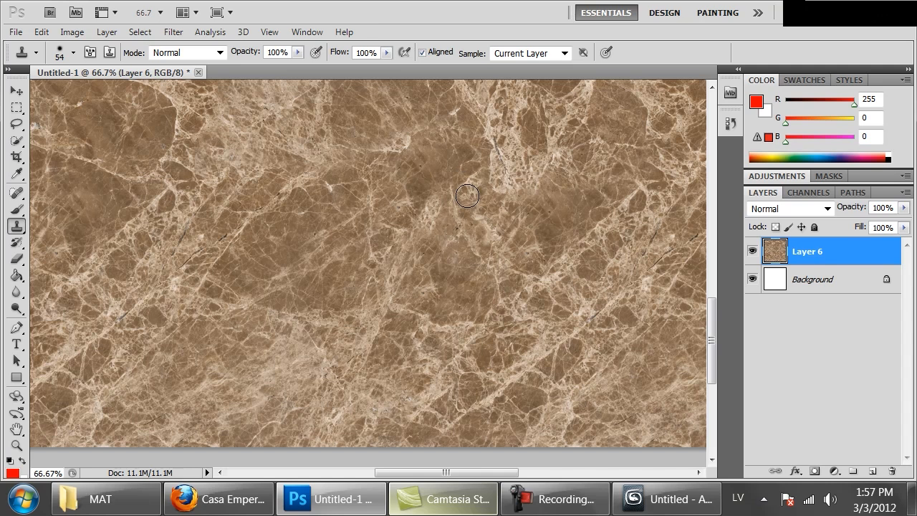
Step: Break up repeating features in the marble's upper-right and lower-middle areas using an 89 px Clone Stamp brush
key("ctrl+minus")
key("ctrl+minus")
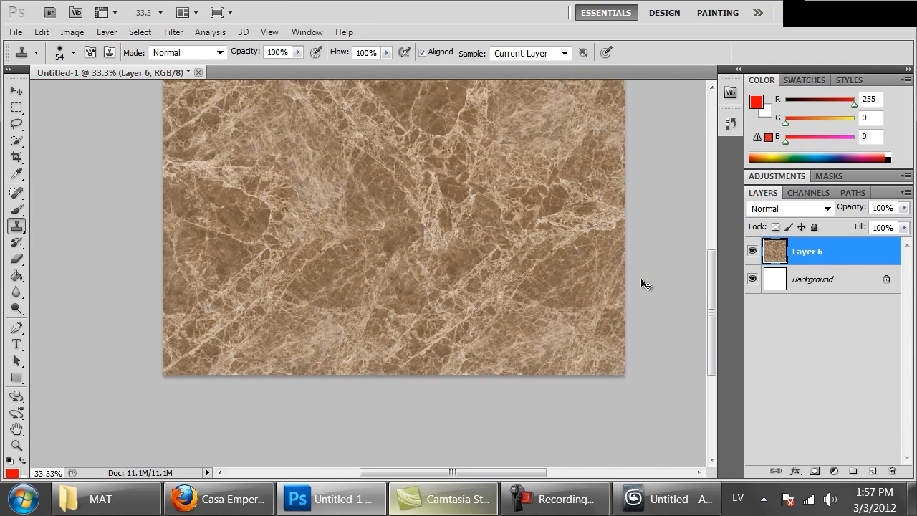
key("ctrl+minus")
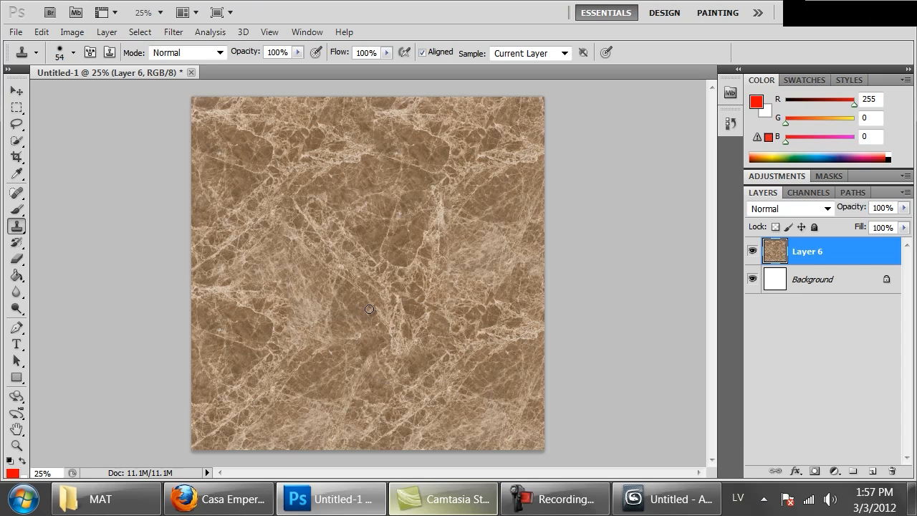
right_click(445, 324)
left_click(517, 324)
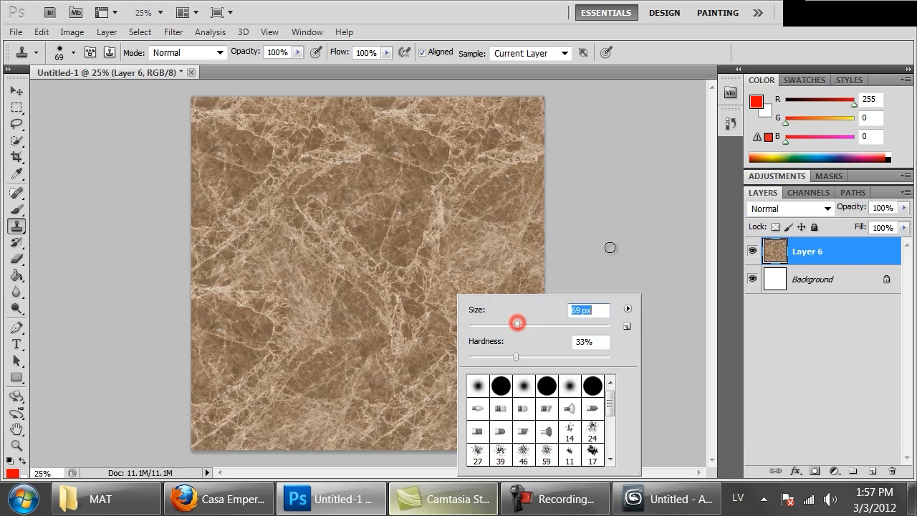
left_click(531, 326)
left_click(667, 222)
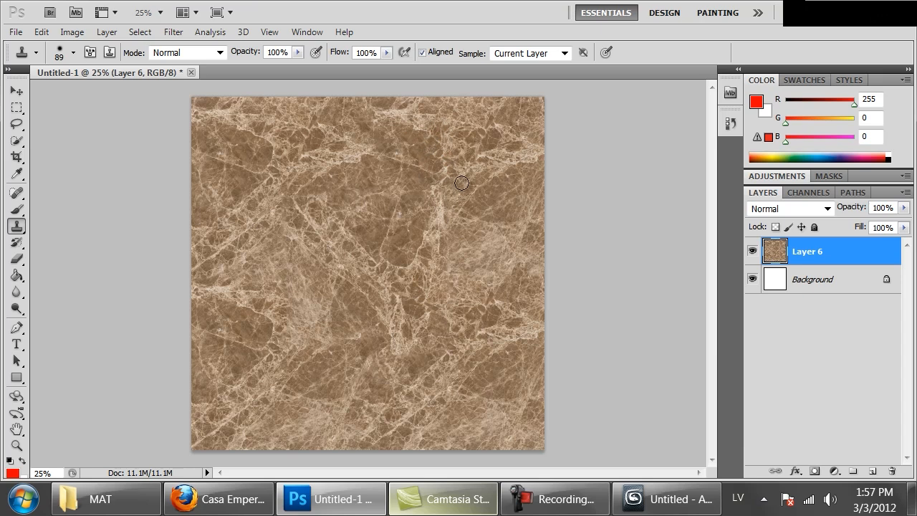
left_click(483, 206, "alt")
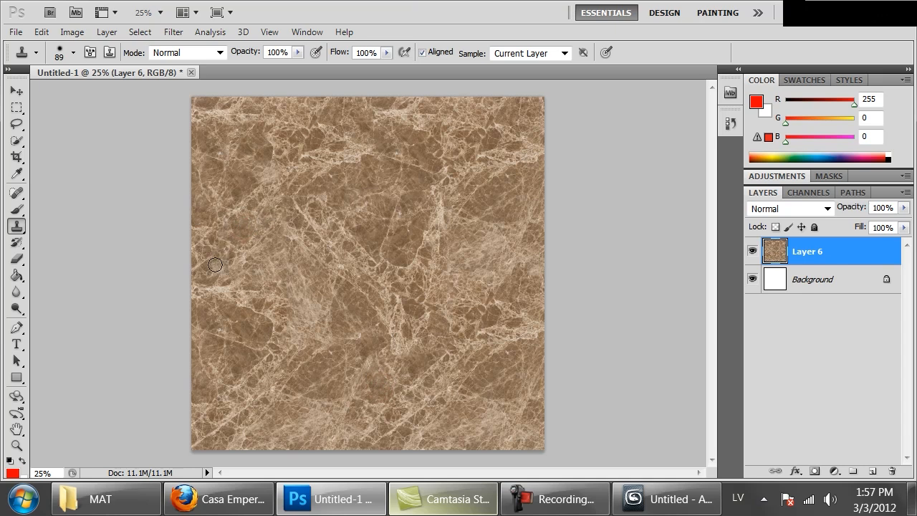
left_click(502, 223, "alt")
left_click(481, 178)
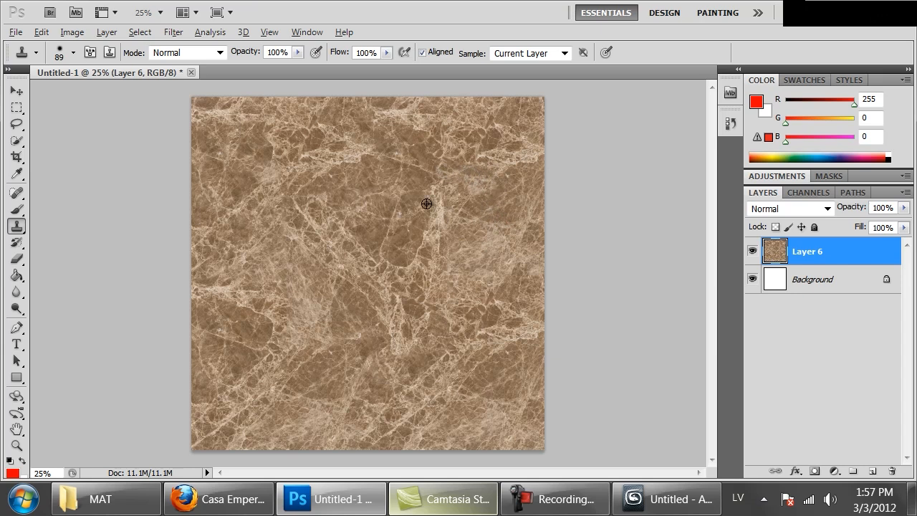
left_click(416, 182, "alt")
left_click(494, 184)
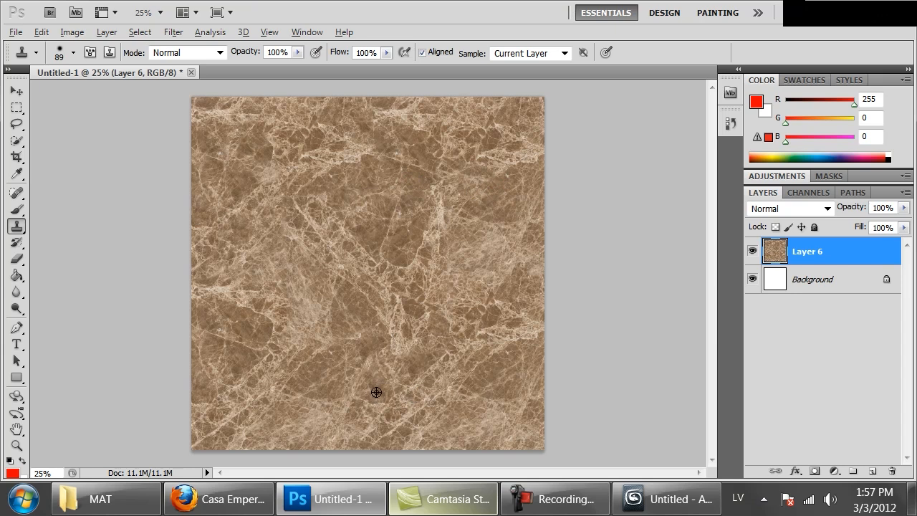
left_click(416, 404)
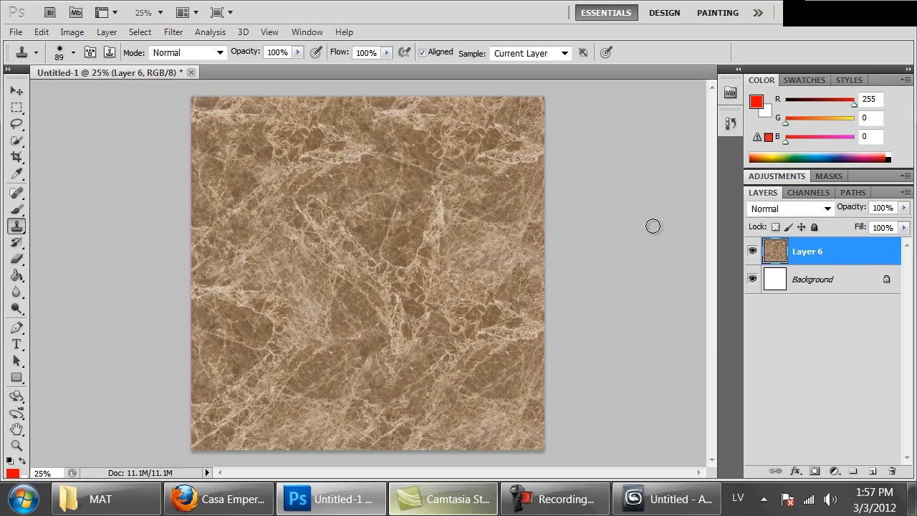
Step: Save the texture as a PNG copy over the existing test.png in the VRAY MATERIALS folder, accepting the PNG options
key("ctrl+shift+s")
left_click(346, 347)
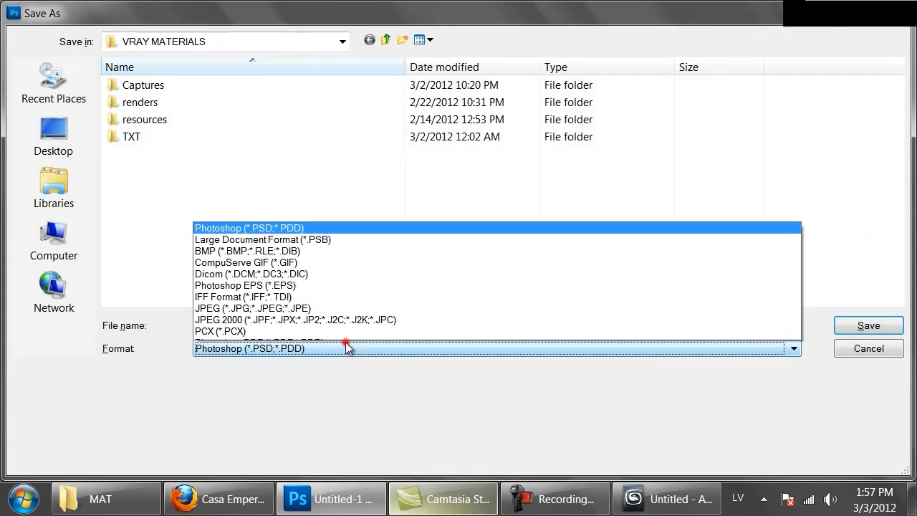
left_click(271, 287)
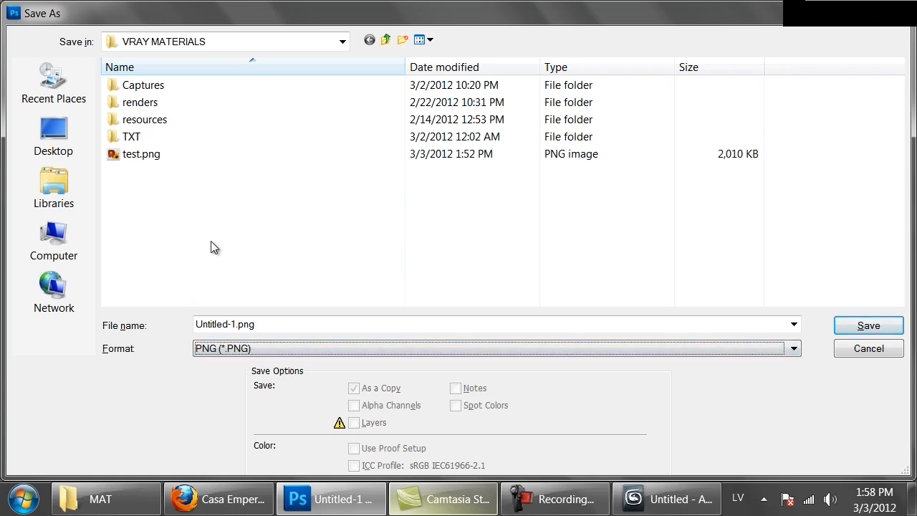
double_click(149, 153)
left_click(430, 200)
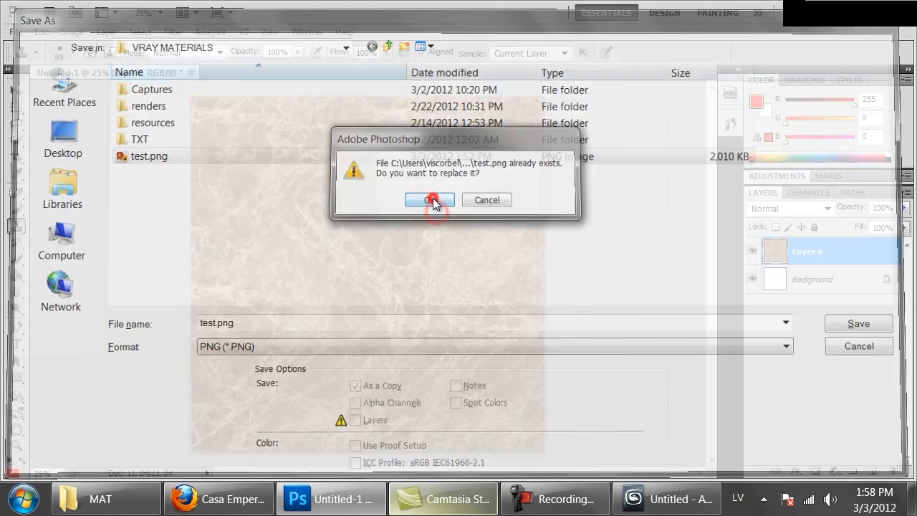
left_click(496, 170)
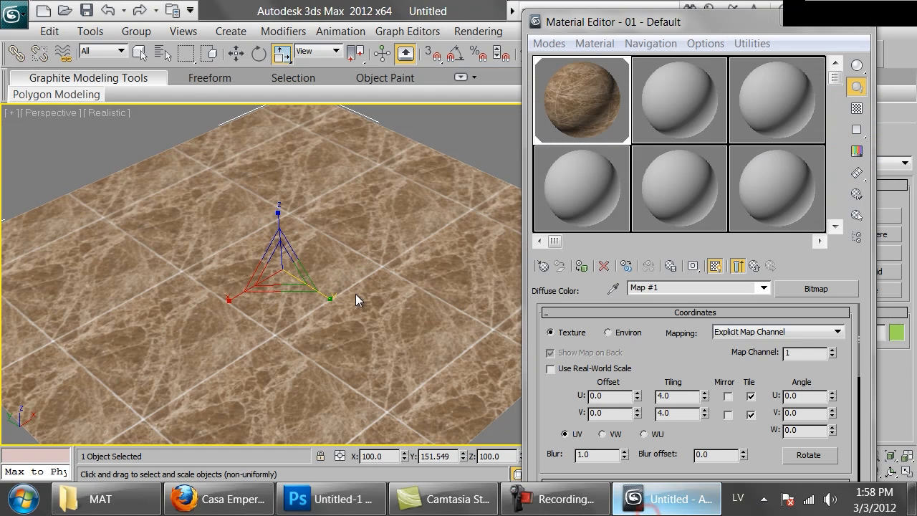
Step: Deselect the plane in 3ds Max and examine the tiled marble for visible seams and repetition at several distances
left_click_drag(417, 168, 430, 140)
left_click(464, 130)
left_click_drag(289, 239, 297, 217)
scroll(358, 221, "down", 3)
left_click_drag(358, 221, 367, 168)
scroll(381, 217, "up", 5)
scroll(315, 243, "down", 6)
scroll(367, 168, "up", 3)
scroll(320, 255, "down", 4)
scroll(319, 255, "up", 3)
scroll(326, 257, "down", 4)
scroll(327, 258, "up", 5)
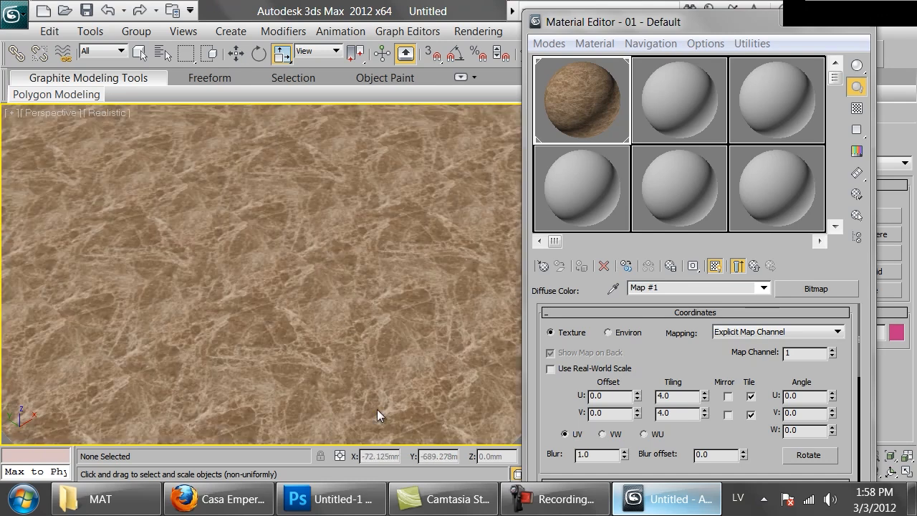
Step: Switch back to the marble document in Photoshop
left_click(305, 498)
key("ctrl+a")
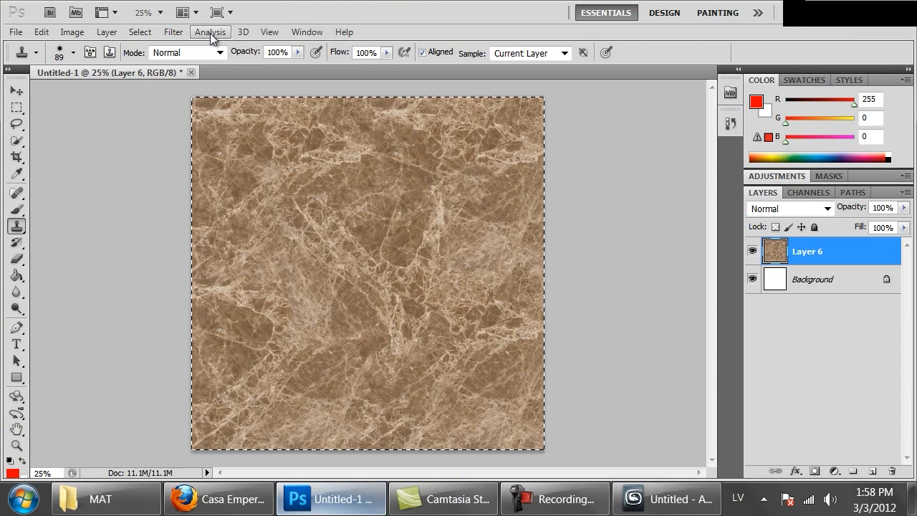
left_click(176, 33)
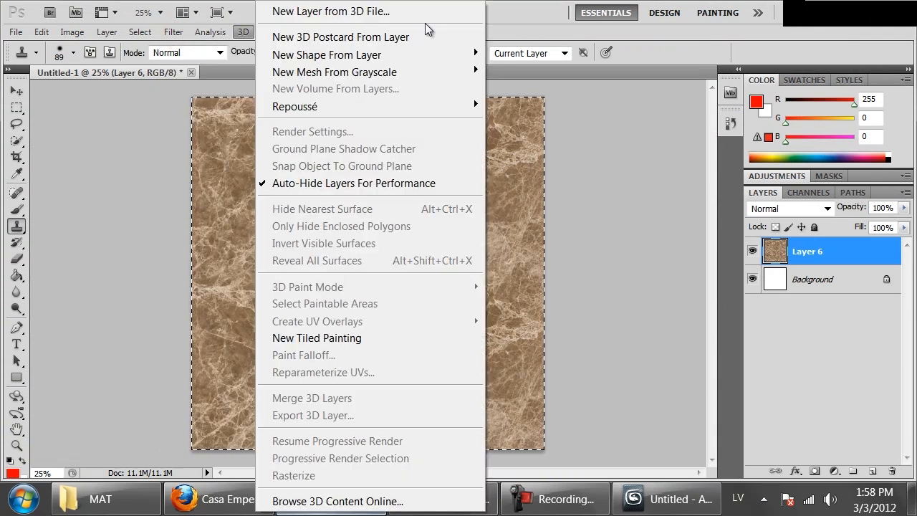
left_click(234, 22)
key("ctrl+d")
left_click(178, 32)
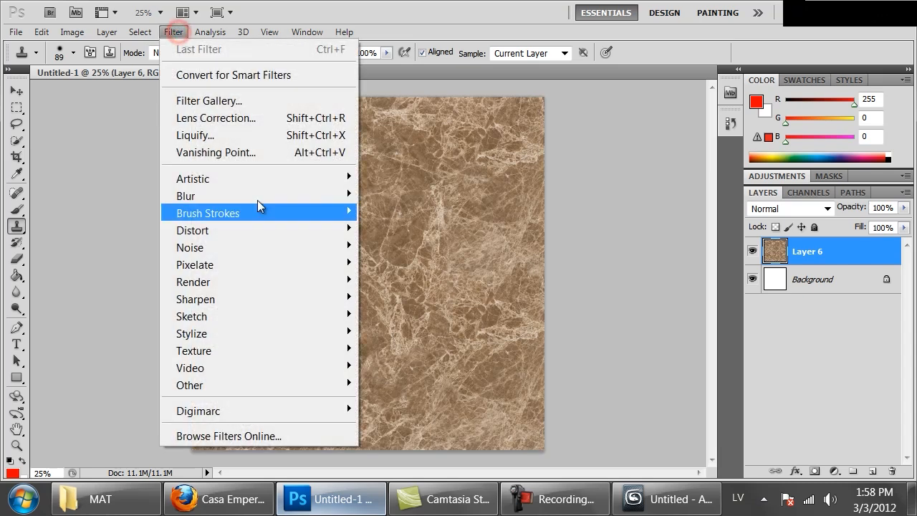
left_click(573, 247)
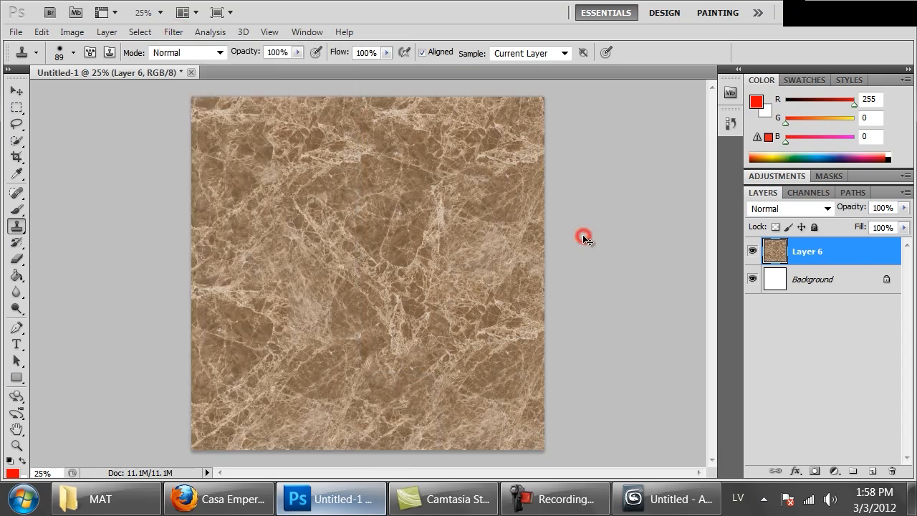
Step: Check the image's pixel dimensions and offset Layer 6 by 1000 pixels right and 1000 pixels down with Wrap Around
key("ctrl+alt+i")
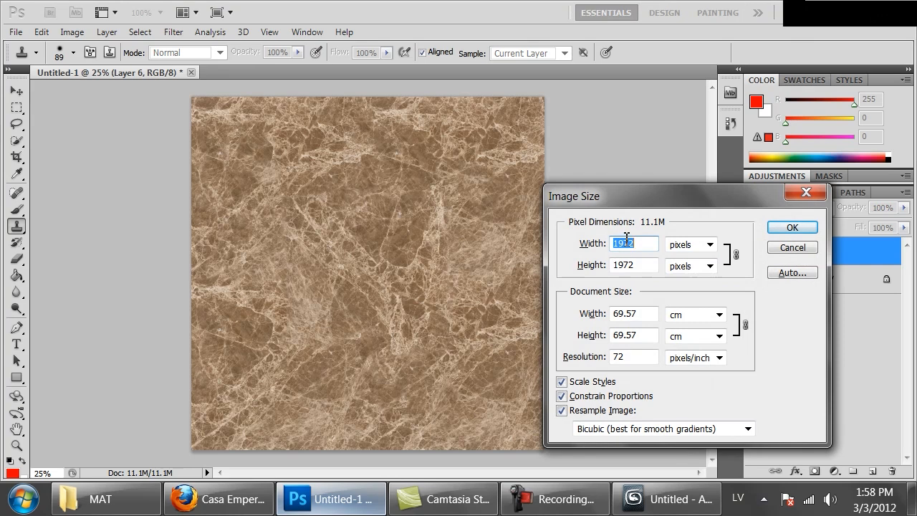
left_click(791, 228)
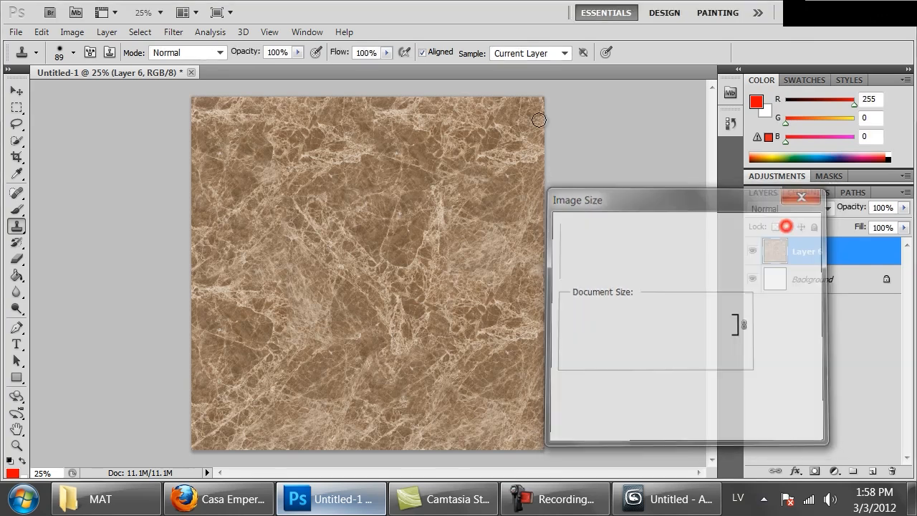
left_click(173, 32)
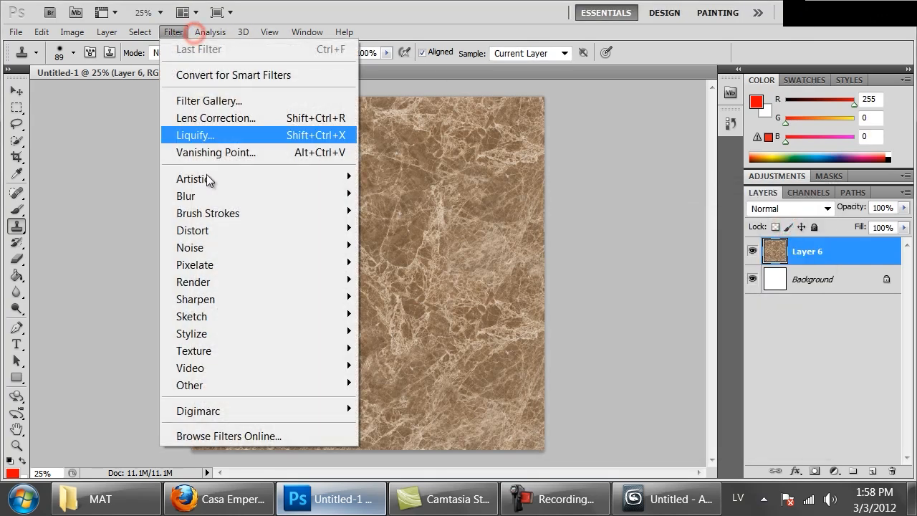
mouse_move(316, 385)
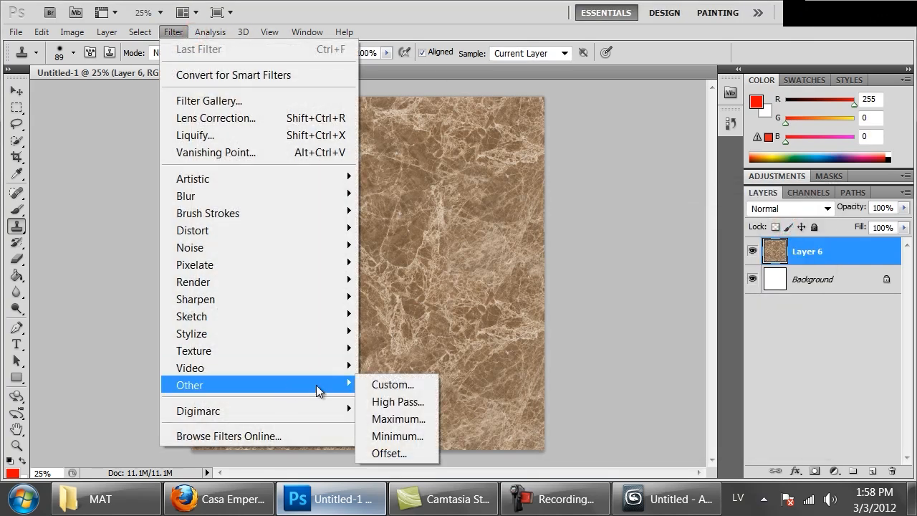
left_click(412, 453)
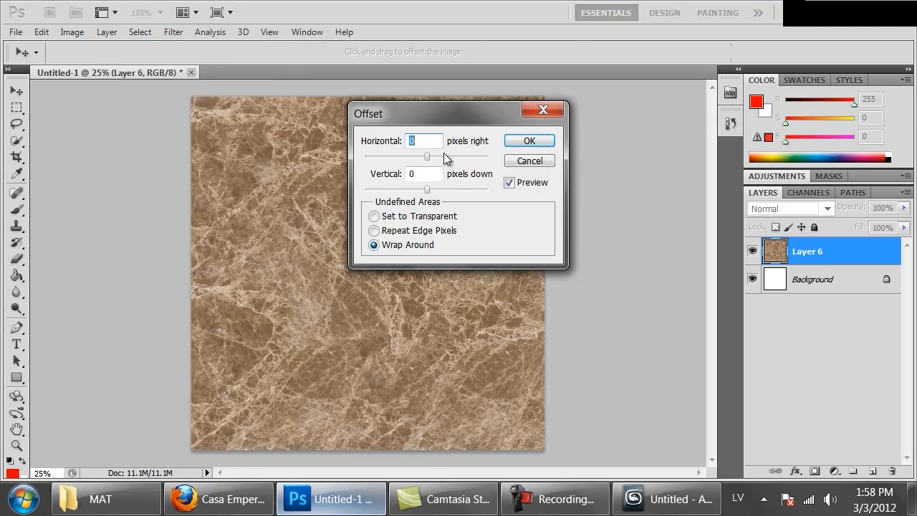
left_click_drag(433, 140, 353, 133)
type("1000")
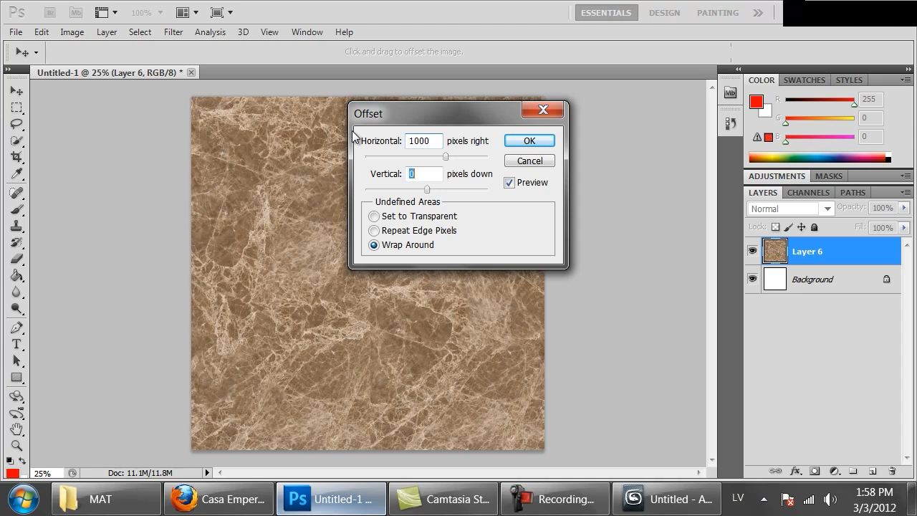
type("1000")
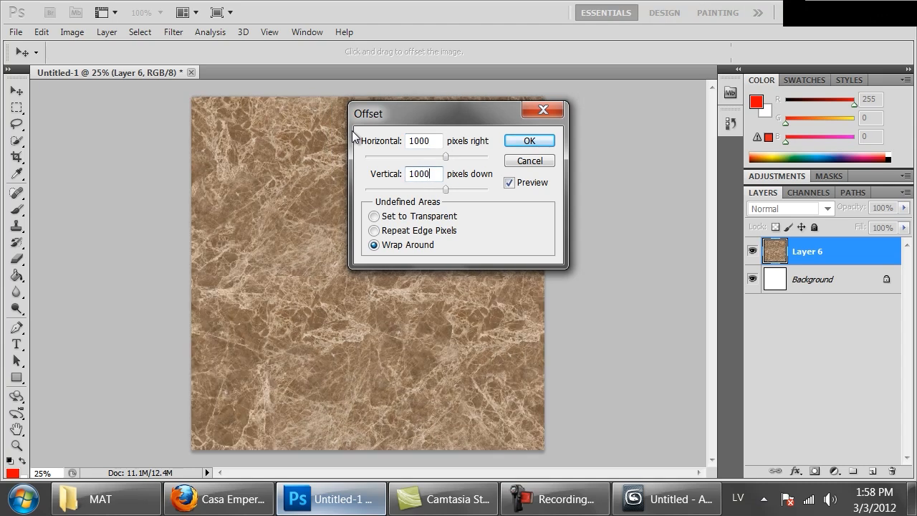
left_click(530, 141)
key("s")
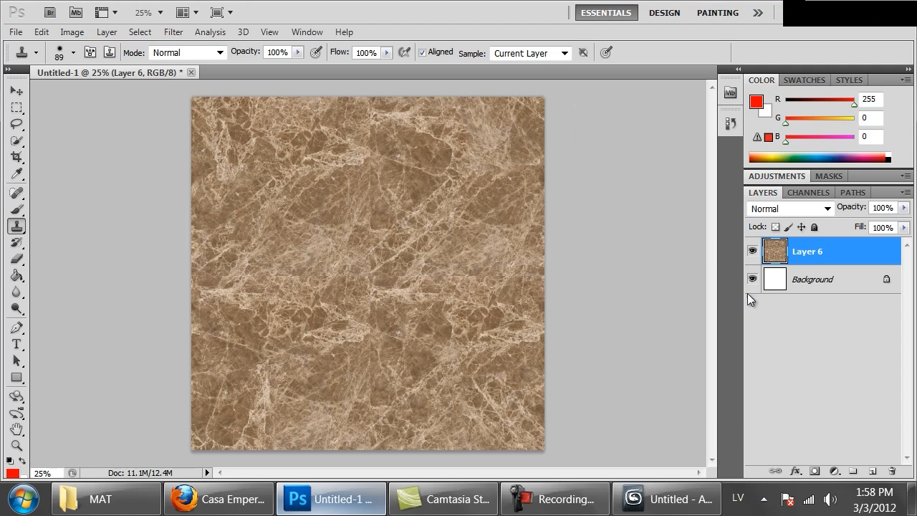
Step: Examine the offset marble up close along its central horizontal and vertical seams
key("ctrl+plus")
key("ctrl+plus")
key("ctrl+plus")
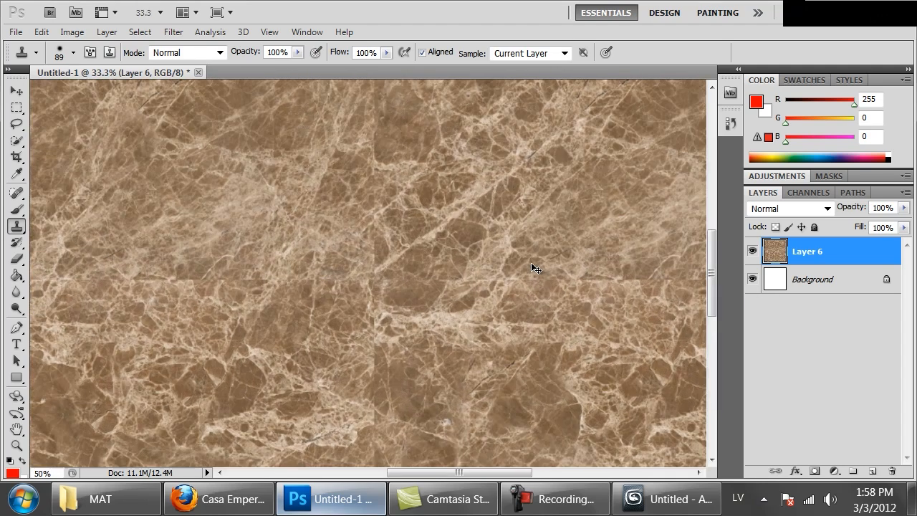
left_click_drag(449, 379, 448, 124)
mouse_move(446, 239)
left_mouse_down()
mouse_move(444, 138)
mouse_move(459, 241)
left_mouse_up()
left_click_drag(443, 123, 454, 375)
left_click_drag(472, 319, 347, 207)
key("ctrl+minus")
key("ctrl+minus")
key("ctrl+minus")
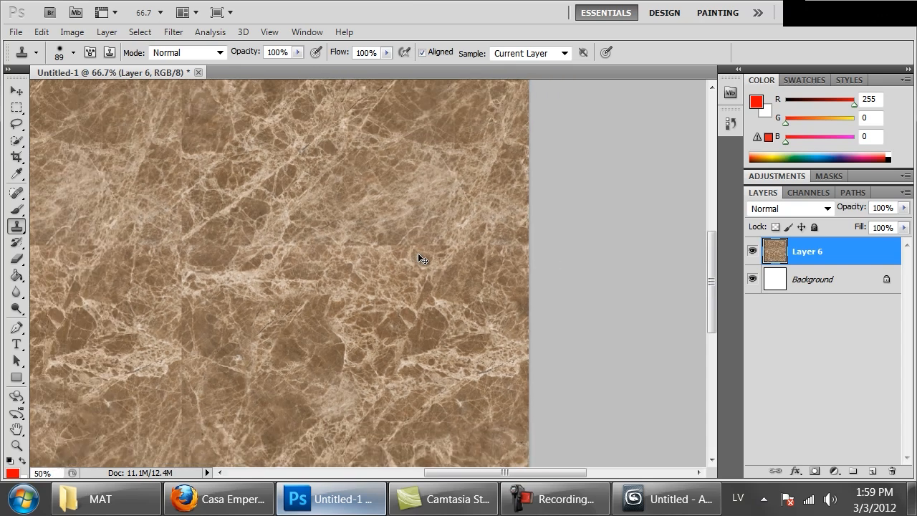
key("ctrl+plus")
key("ctrl+plus")
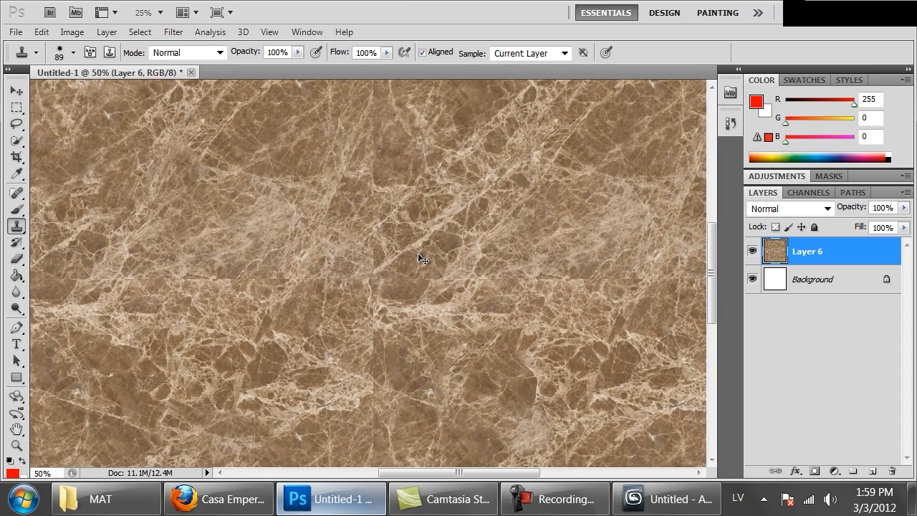
Step: Set the Clone Stamp brush to a size of 55 px and a hardness of 29%
left_click_drag(579, 344, 458, 361)
right_click(481, 248)
left_click_drag(561, 276, 537, 277)
left_click_drag(547, 308, 520, 308)
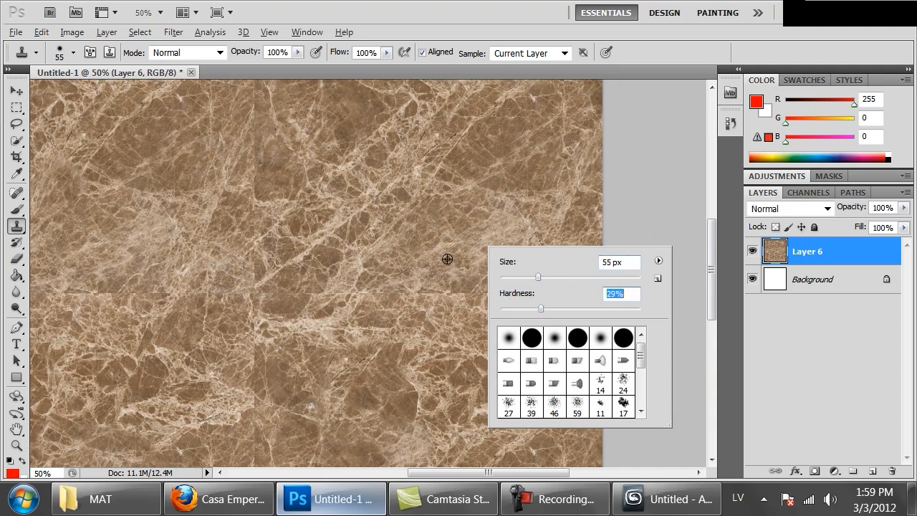
left_click(446, 236)
Step: Clone nearby marble over the horizontal seam on Layer 6, from the image centre to the right edge
left_click(451, 303, "alt")
left_click_drag(497, 297, 537, 293)
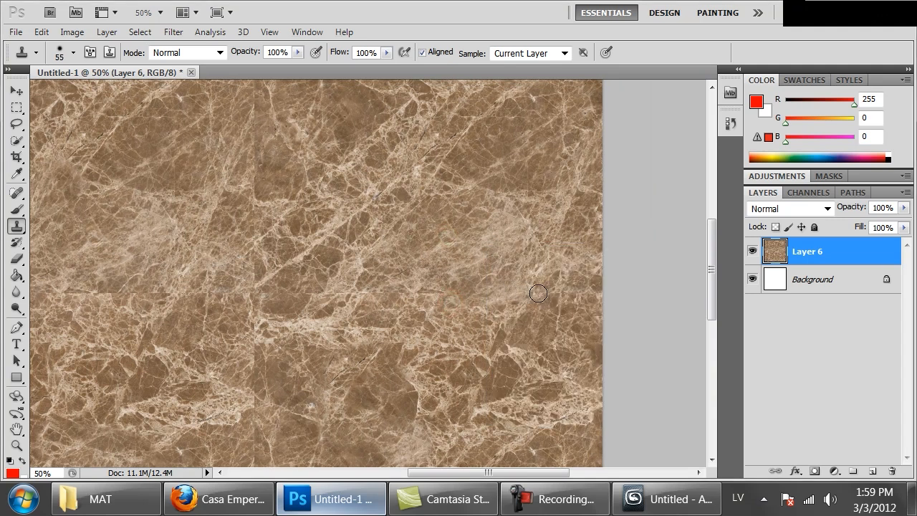
left_click(544, 219, "alt")
left_click_drag(578, 260, 590, 294)
left_click(450, 279, "alt")
left_click_drag(380, 284, 444, 284)
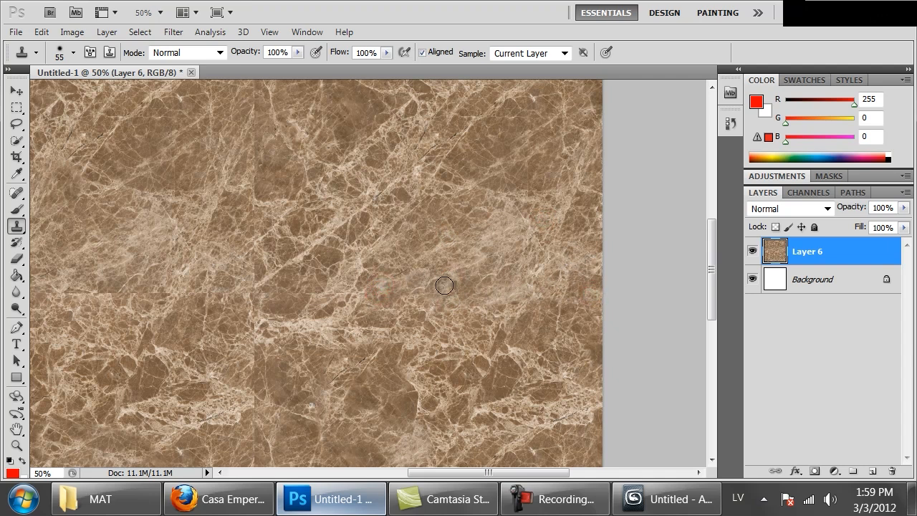
left_click(434, 257, "alt")
left_click_drag(256, 293, 346, 289)
left_click(414, 275, "alt")
Step: Clone nearby marble over the vertical centre seam in the lower half of the image
key("space")
left_click_drag(471, 352, 555, 111)
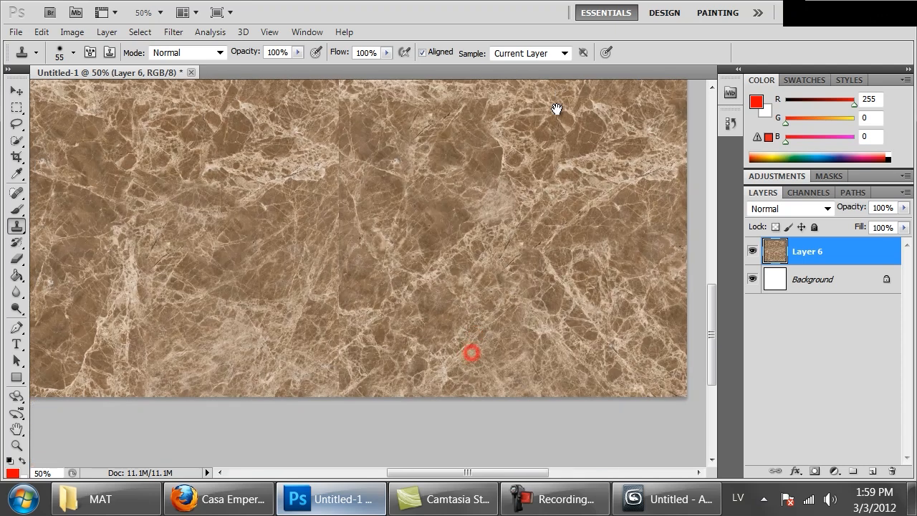
left_click(386, 344, "alt")
mouse_move(331, 337)
left_mouse_down()
mouse_move(361, 311)
mouse_move(337, 301)
mouse_move(350, 182)
mouse_move(340, 136)
mouse_move(354, 139)
left_mouse_up()
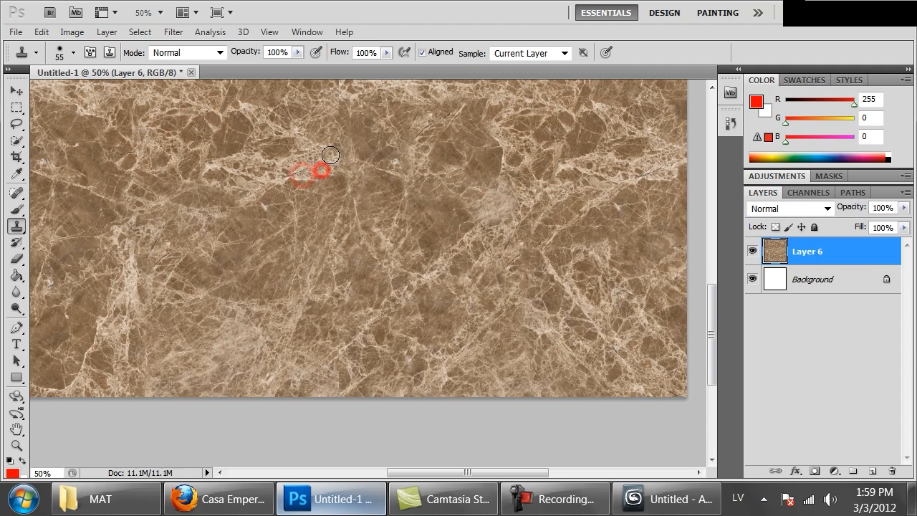
Step: Clone veined marble over the abrupt edge of the light streak just below the image centre
key("space")
left_click_drag(444, 167, 444, 317)
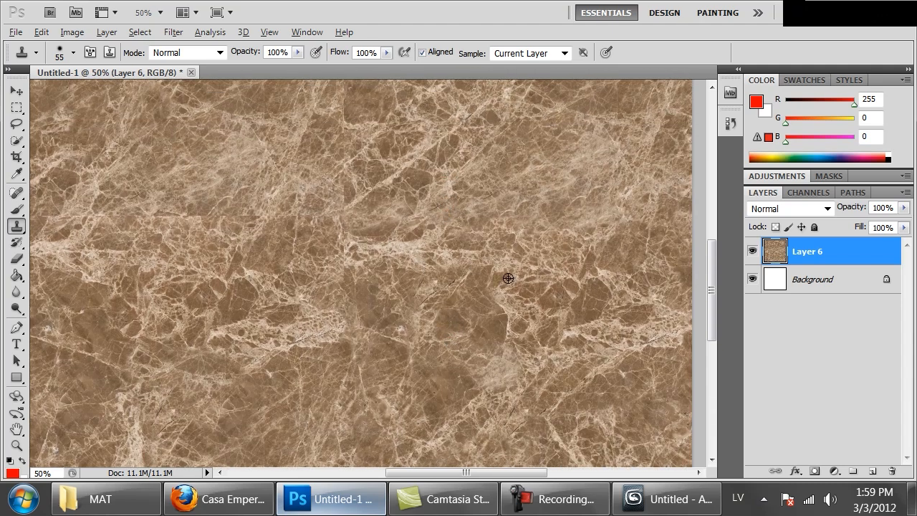
left_click(577, 336, "alt")
left_click(343, 241)
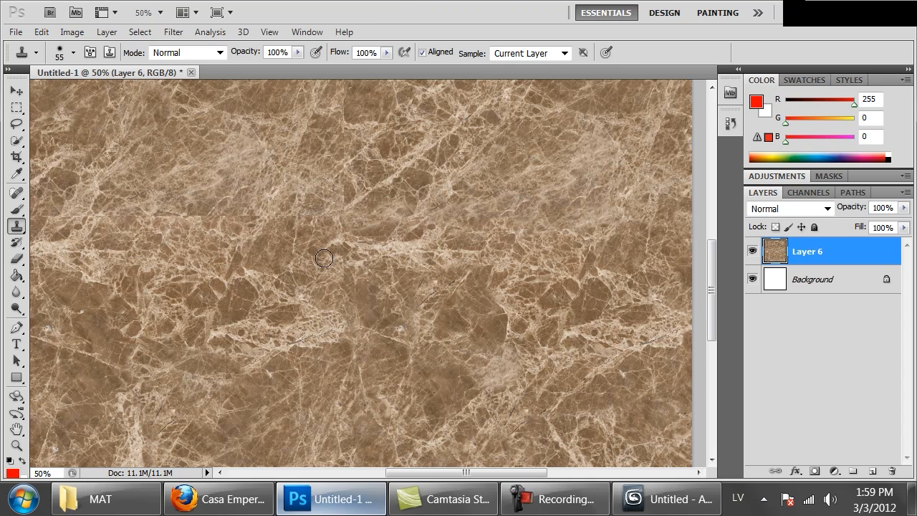
Step: Clone nearby marble over the horizontal seam along the left half of the image
left_click(276, 169, "alt")
left_click(301, 212)
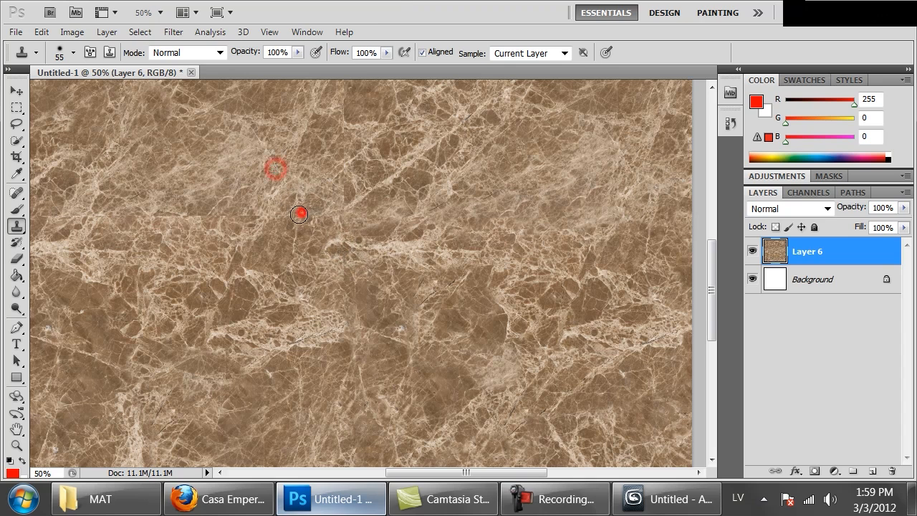
mouse_move(237, 227)
left_mouse_down()
mouse_move(283, 204)
mouse_move(133, 219)
left_mouse_up()
left_click_drag(268, 274, 497, 298)
left_click_drag(245, 236, 286, 230)
mouse_move(348, 262)
left_mouse_down()
mouse_move(327, 239)
mouse_move(331, 231)
left_mouse_up()
Step: Clone marble over the vertical centre seam from the upper half down to the image centre
left_click_drag(552, 207, 410, 360)
left_click_drag(486, 237, 478, 250)
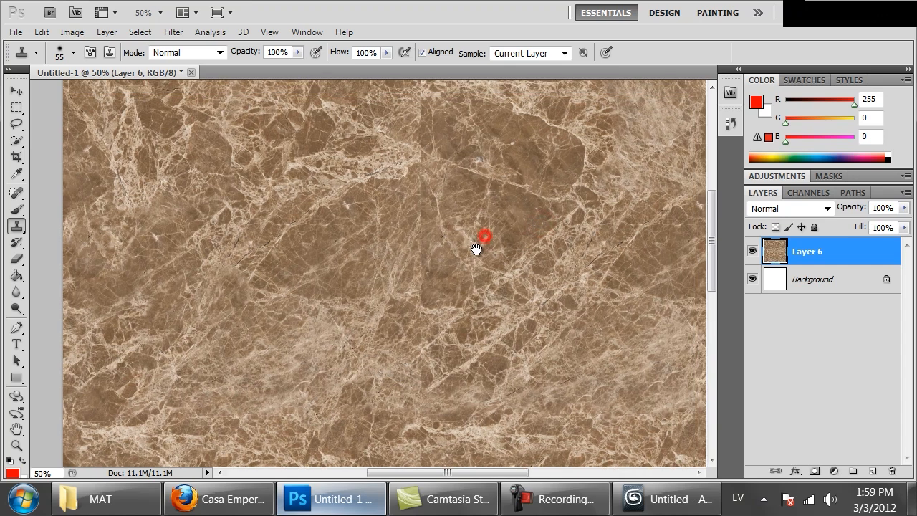
left_click(504, 220, "alt")
left_click_drag(417, 288, 415, 204)
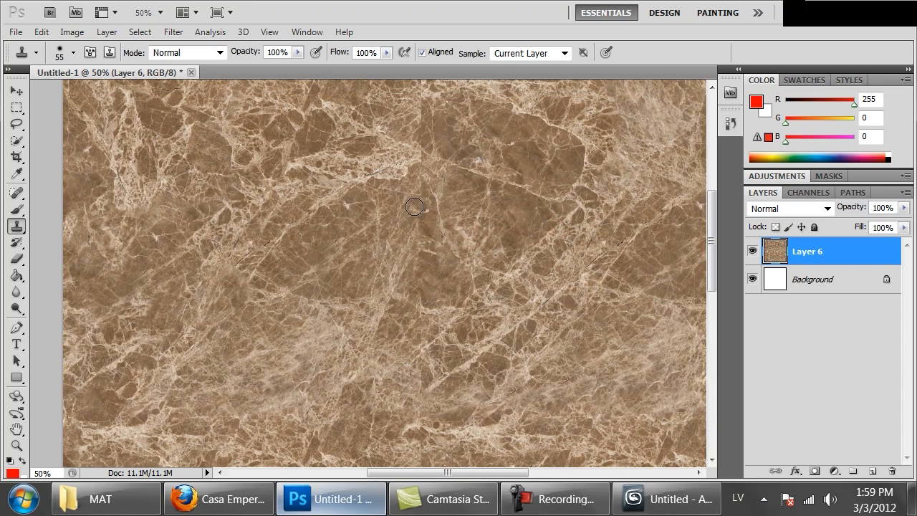
mouse_move(405, 286)
left_mouse_down()
mouse_move(421, 307)
mouse_move(418, 375)
mouse_move(383, 426)
left_mouse_up()
left_click_drag(561, 364, 549, 228)
left_click(494, 328, "alt")
left_click_drag(411, 317, 443, 288)
Step: Clone over the vertical seam near the image's top edge, including the cut-off ends of the light veins
left_click_drag(534, 162, 516, 394)
left_click(506, 246, "alt")
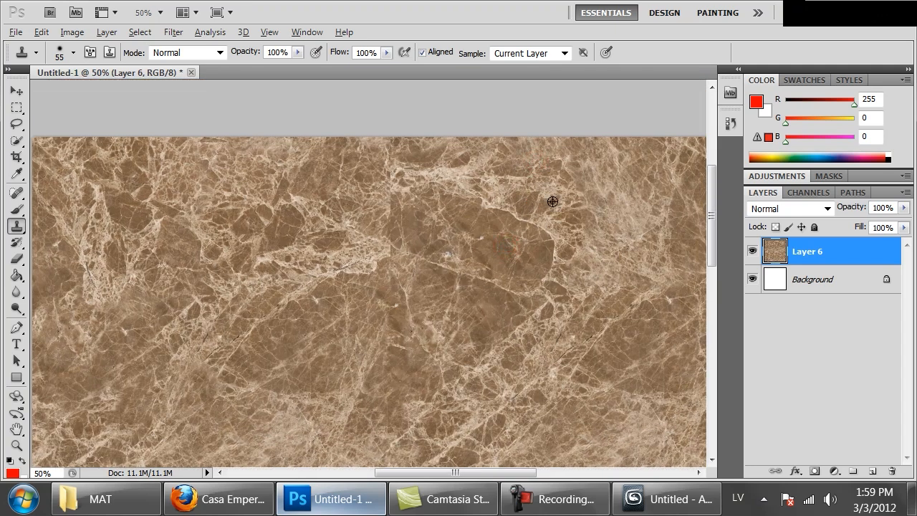
left_click_drag(397, 179, 381, 169)
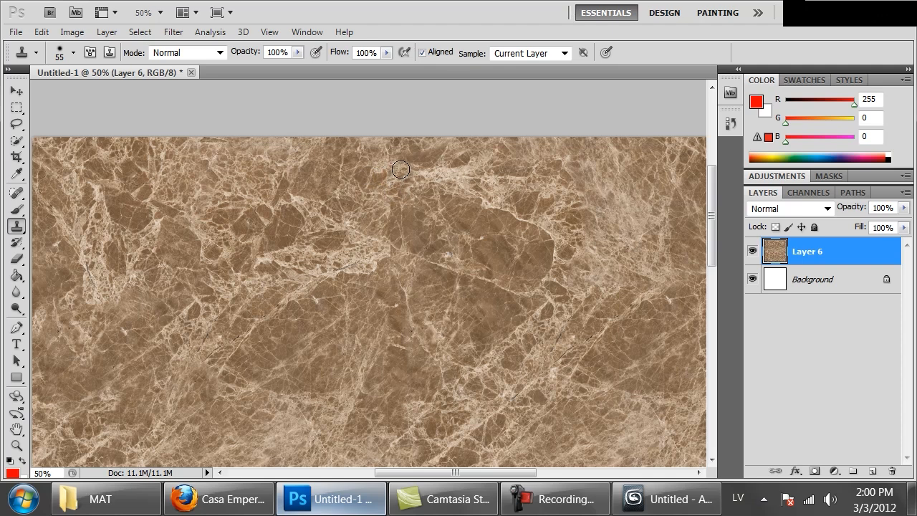
mouse_move(391, 200)
left_mouse_down()
mouse_move(390, 218)
mouse_move(372, 224)
mouse_move(340, 215)
mouse_move(393, 246)
mouse_move(397, 271)
mouse_move(366, 252)
mouse_move(363, 299)
left_mouse_up()
left_click(482, 253, "alt")
left_click(384, 236)
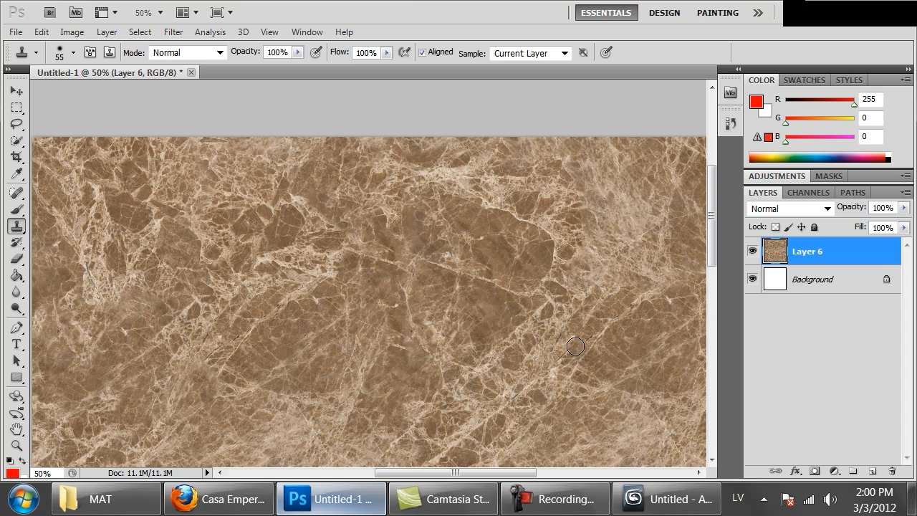
Step: Check the whole image and retouch remaining seam traces along the lower central area with the Clone Stamp
key("ctrl+minus")
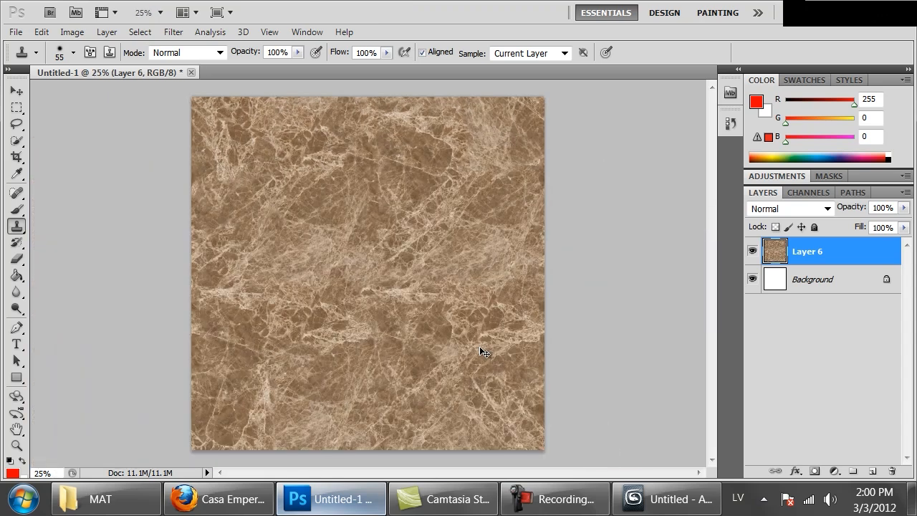
key("ctrl+plus")
key("ctrl+plus")
key("ctrl+plus")
key("ctrl+plus")
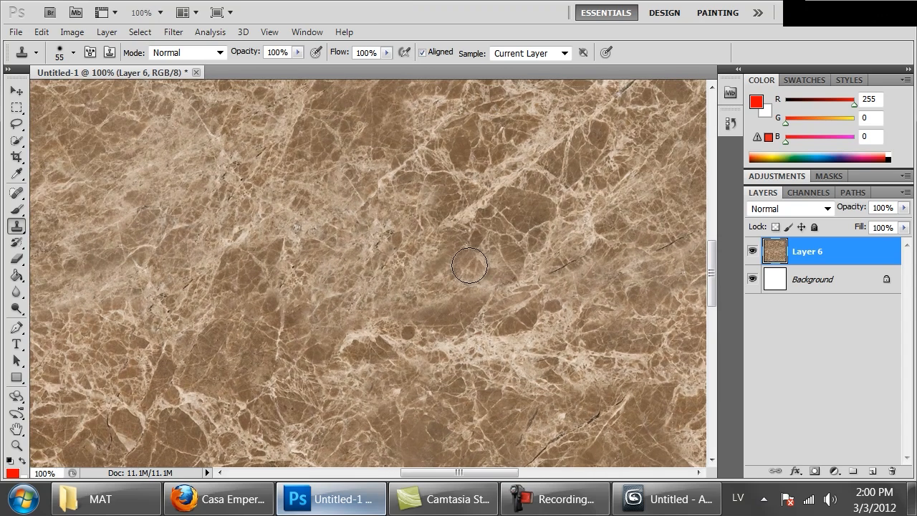
left_click_drag(498, 383, 496, 169)
left_click(477, 220)
left_click(475, 305, "alt")
mouse_move(368, 363)
left_mouse_down()
mouse_move(357, 370)
mouse_move(372, 295)
mouse_move(410, 244)
left_mouse_up()
key("ctrl+minus")
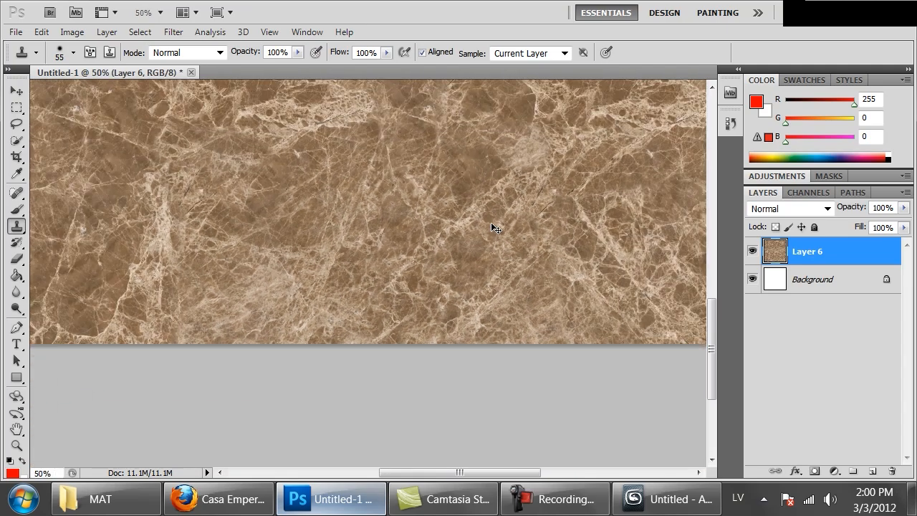
Step: Examine the full marble image for leftover seams and conspicuous repeated vein patterns
left_click_drag(495, 187, 492, 302)
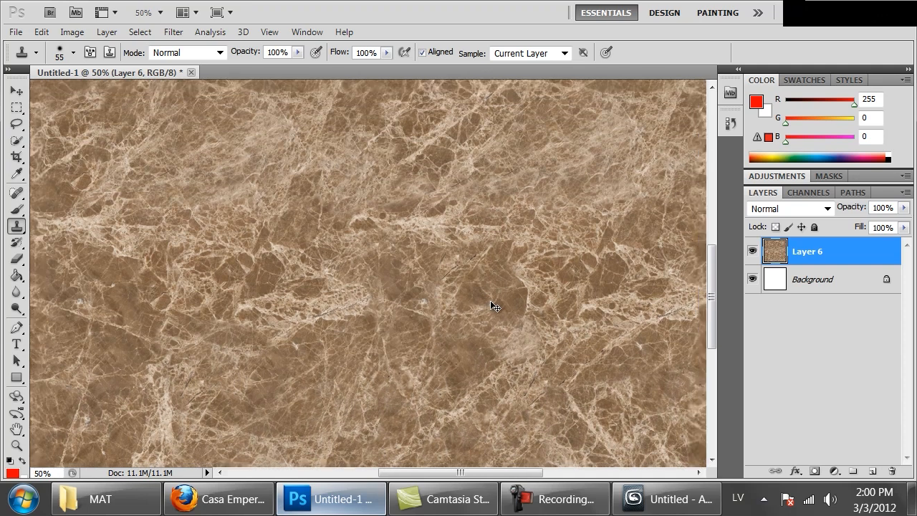
key("ctrl+minus")
left_click_drag(493, 210, 491, 297)
left_click(348, 266)
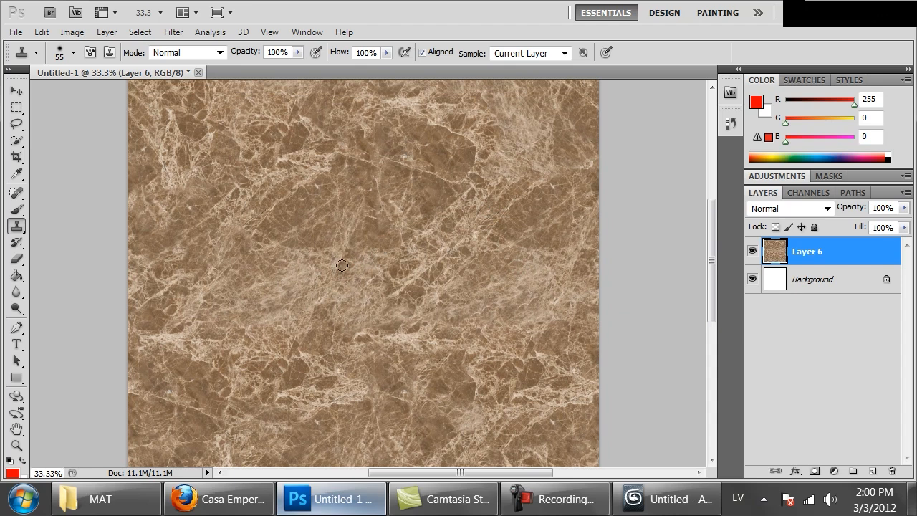
mouse_move(520, 221)
left_mouse_down()
mouse_move(518, 348)
mouse_move(514, 221)
left_mouse_up()
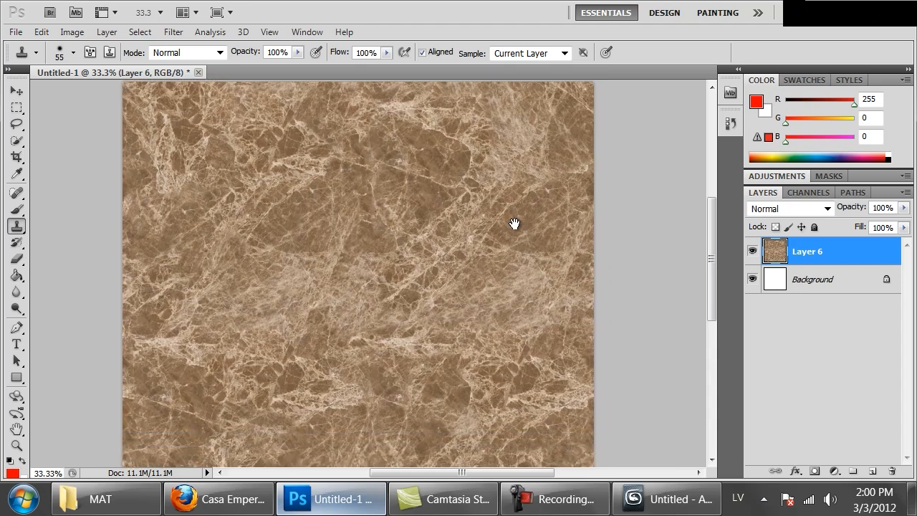
key("ctrl+minus")
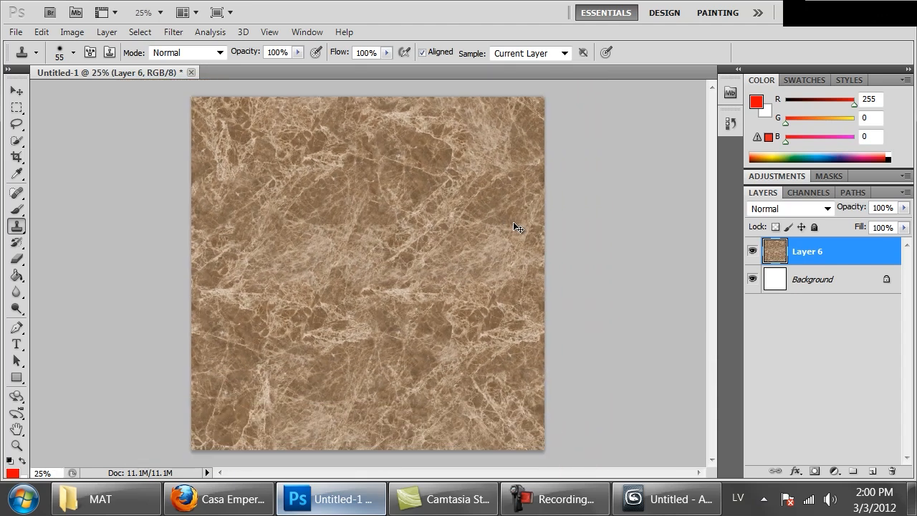
key("ctrl+plus")
left_click_drag(450, 136, 454, 187)
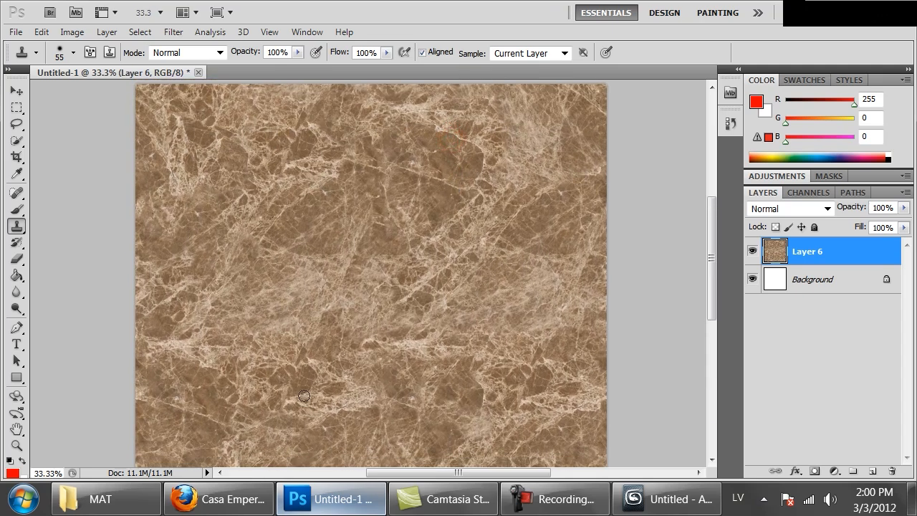
left_click_drag(379, 269, 377, 265)
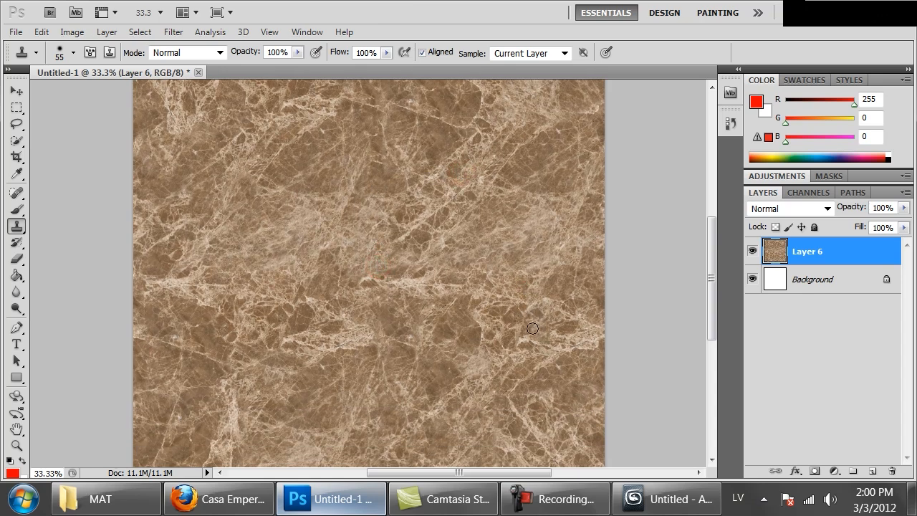
Step: Clone plainer marble over the repeated bright vein cluster at the lower right edge and touch up its twin near the centre
left_click(210, 366, "alt")
left_click(584, 336)
left_click_drag(591, 339, 568, 356)
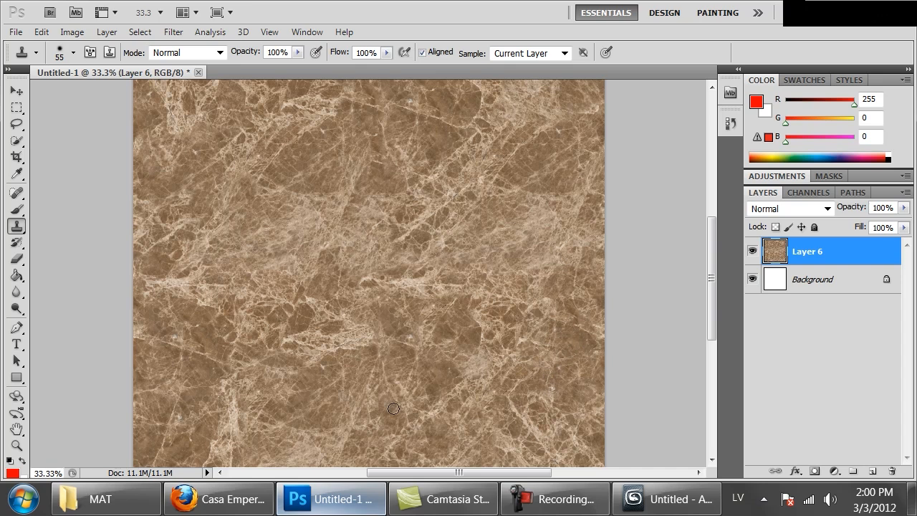
left_click(573, 162, "alt")
left_click(309, 318)
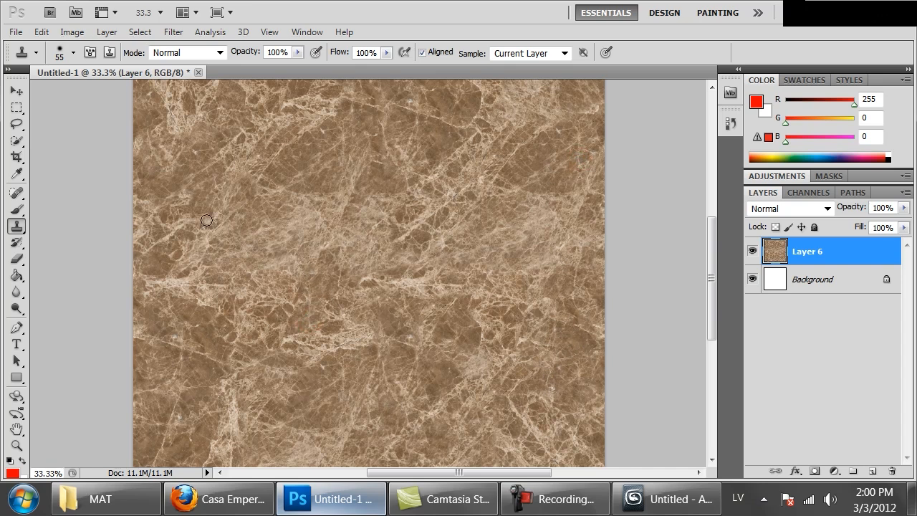
Step: Clone marble over the repeated bright streak near the left edge, just below mid-height
left_click(201, 167, "alt")
left_click(180, 270)
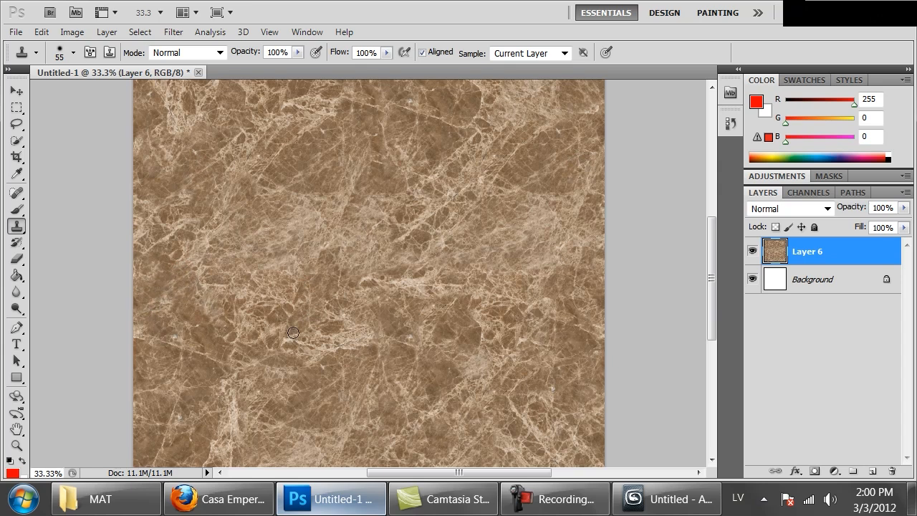
left_click_drag(438, 218, 432, 282)
key("ctrl+minus")
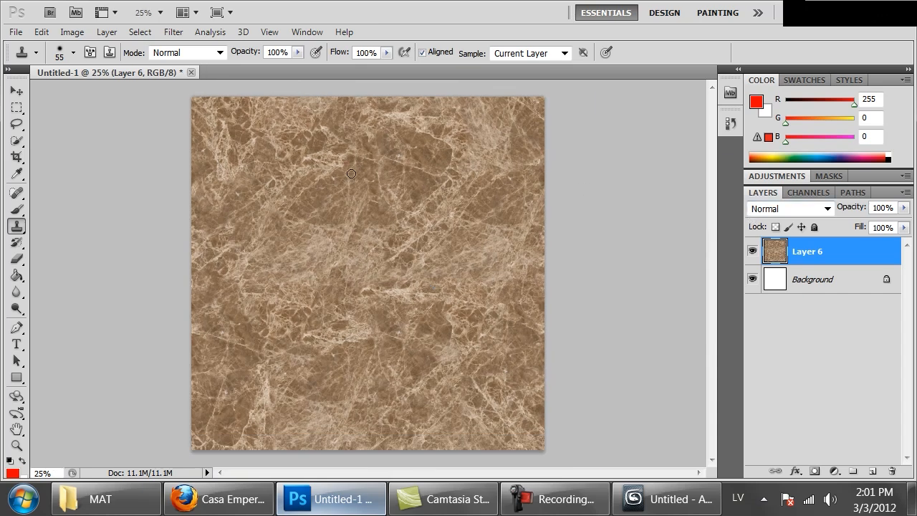
Step: Save the retouched marble as a PNG copy, replacing test.png in the VRAY MATERIALS folder with the offered PNG options
key("ctrl+shift+s")
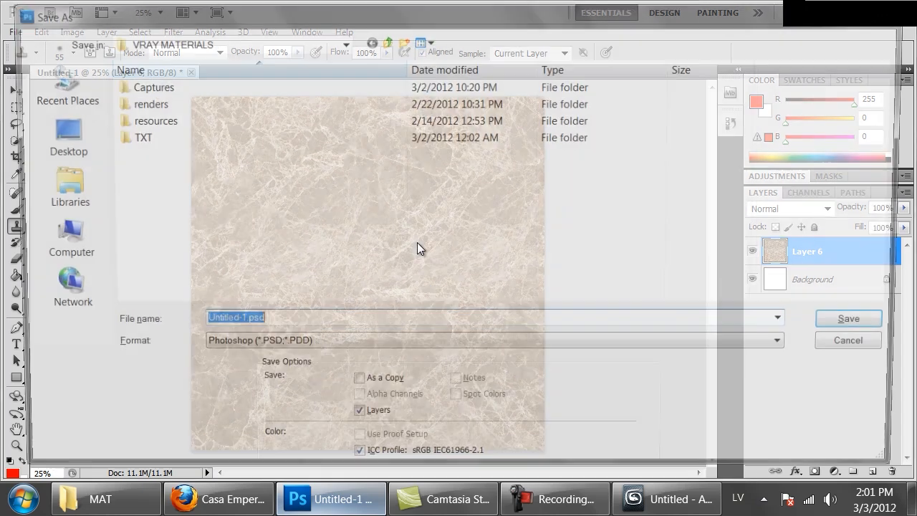
left_click(353, 348)
left_click(255, 289)
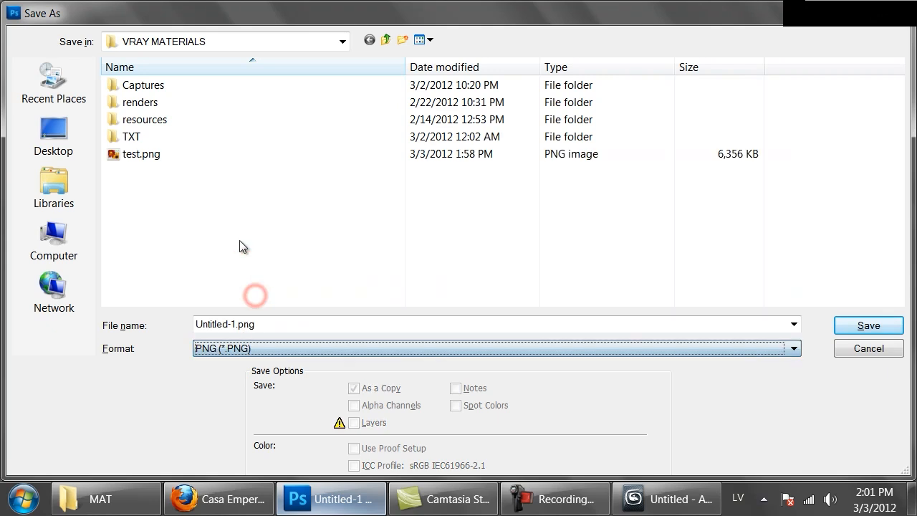
double_click(172, 155)
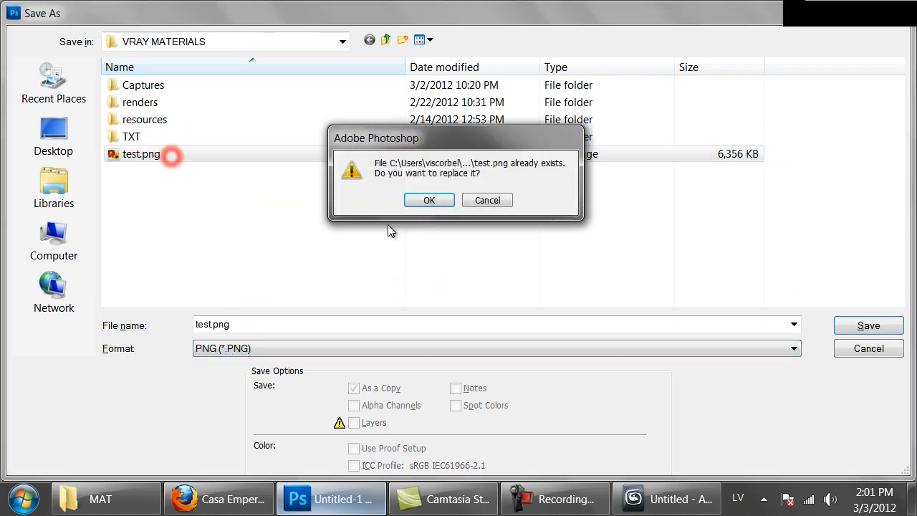
left_click(430, 201)
left_click(489, 172)
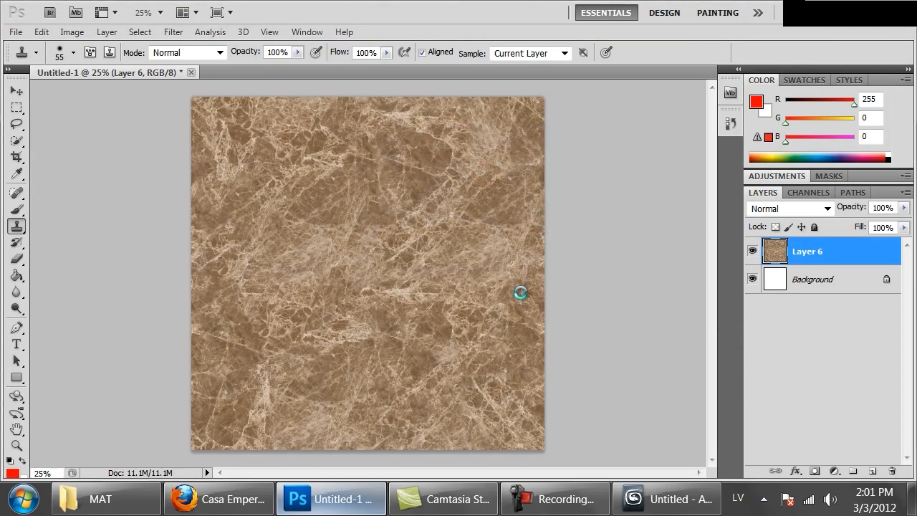
Step: Switch to 3ds Max and examine the updated marble tiling on the plane from far and near
left_click(657, 498)
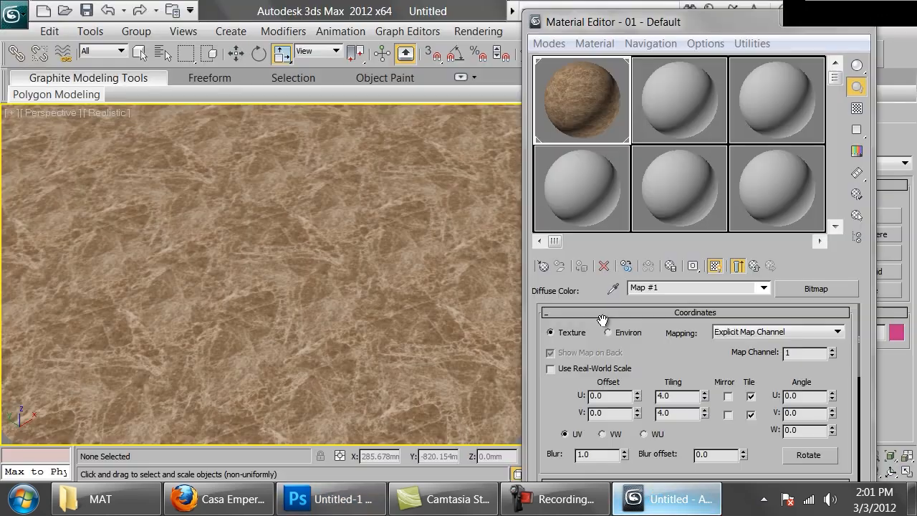
scroll(411, 313, "down", 3)
left_click_drag(383, 307, 432, 242)
scroll(431, 242, "up", 5)
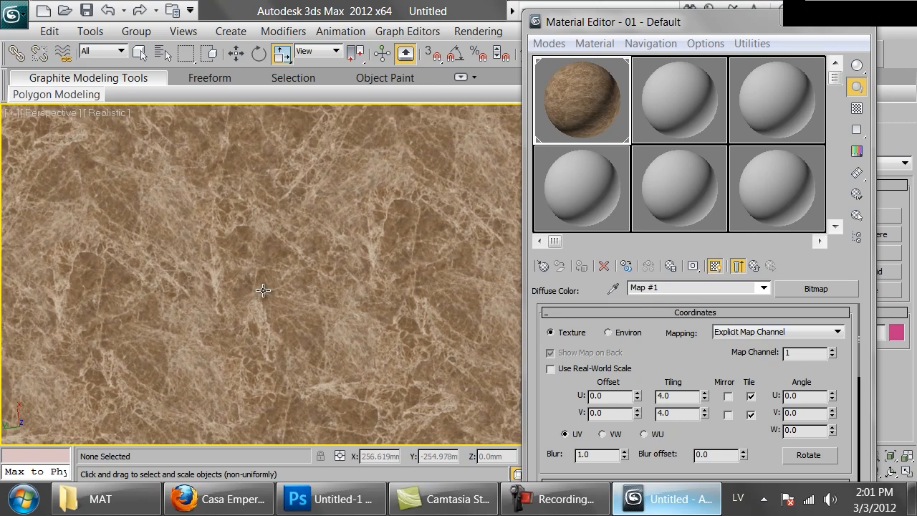
Step: Examine the marble tiling on the plane from farther away and in the Top view for repeating patterns
scroll(322, 223, "down", 5)
left_click_drag(323, 213, 198, 210)
left_click(411, 238)
key("t")
scroll(410, 238, "down", 2)
left_click_drag(411, 279, 342, 231)
scroll(342, 231, "up", 5)
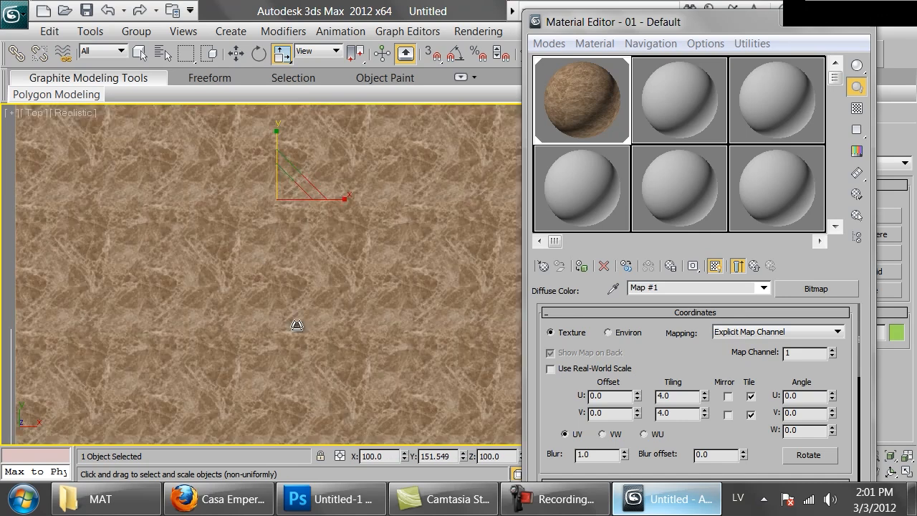
Step: Switch to Photoshop, select the entire marble image and enlarge the canvas by a relative 100 percent in width and height
left_click(328, 499)
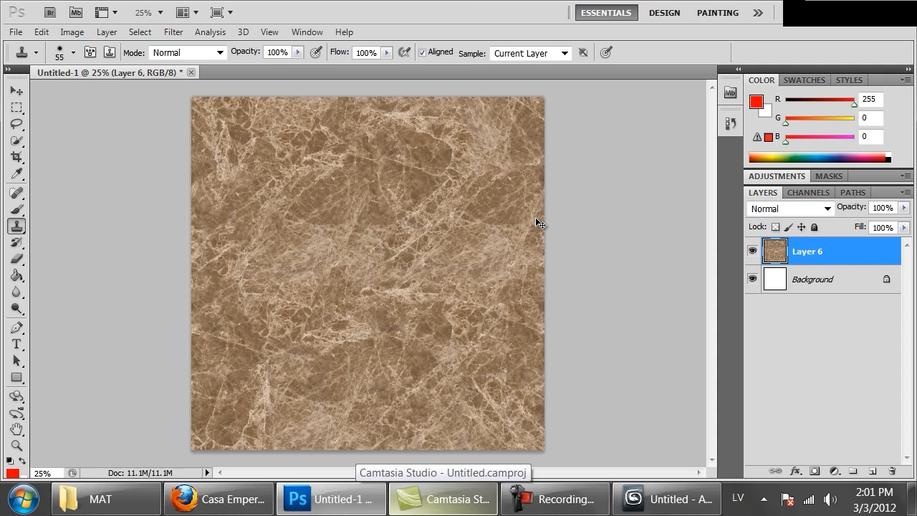
key("ctrl+a")
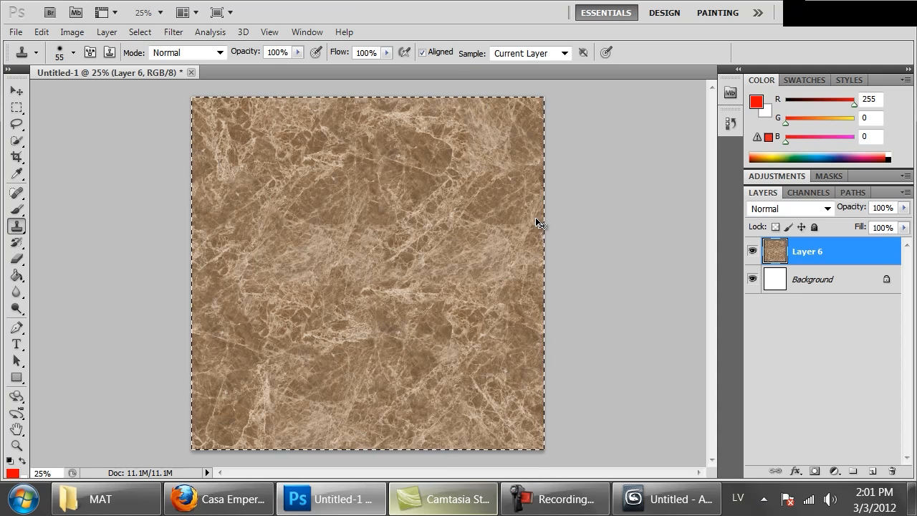
key("ctrl+alt+c")
left_click(653, 199)
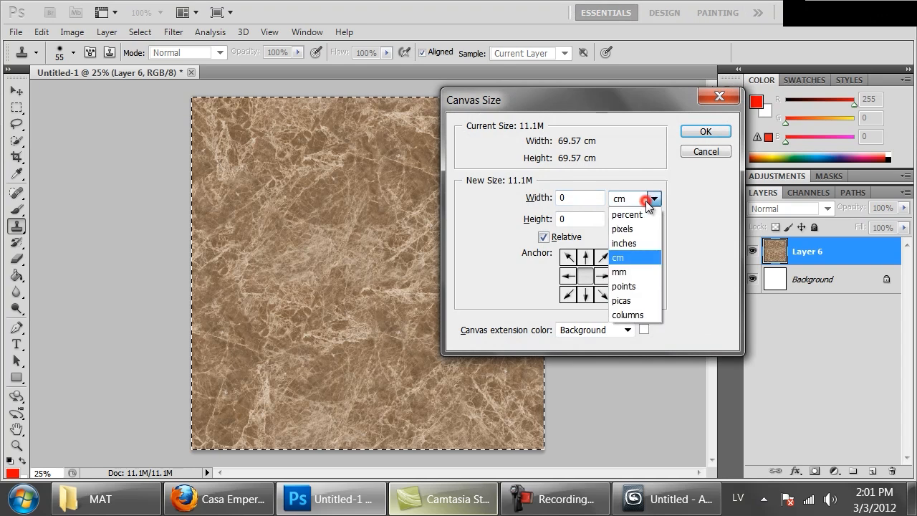
left_click(626, 215)
double_click(581, 198)
type("100")
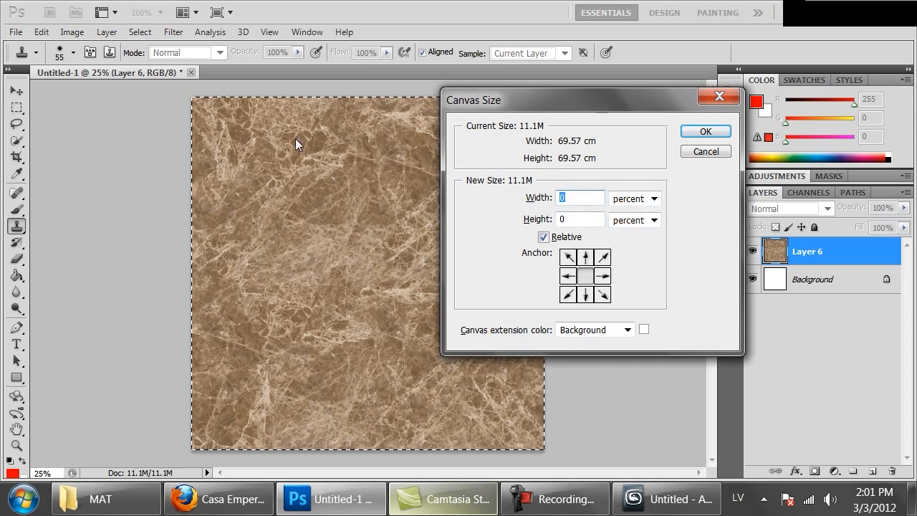
key("Tab")
key("Tab")
type("100")
key("Return")
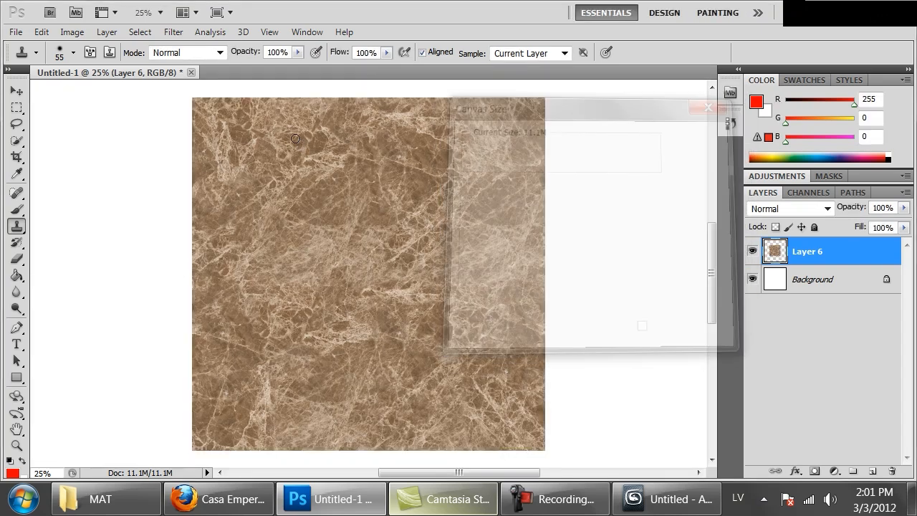
Step: Duplicate the marble layer twice and align the copies with the upper-left and upper-right corners of the canvas
key("ctrl+minus")
key("ctrl+minus")
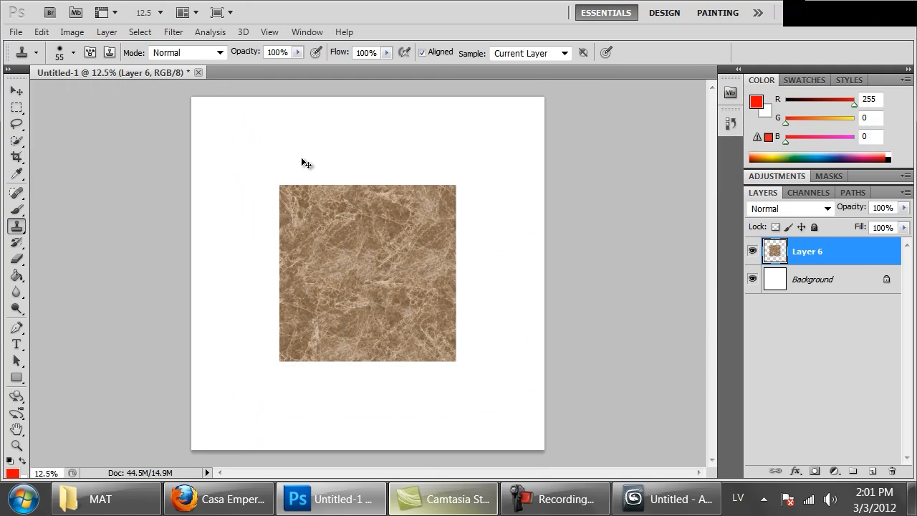
key("ctrl+j")
left_click_drag(399, 291, 319, 211)
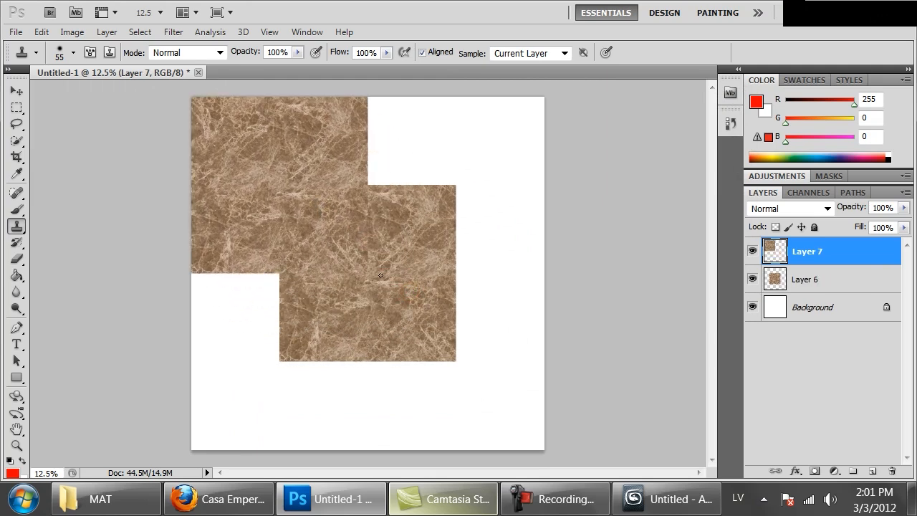
key("ctrl+j")
left_click_drag(387, 296, 461, 220)
Step: Place two more marble copies in the canvas's lower corners and merge all five marble layers into one
key("ctrl+v")
left_click_drag(405, 244, 319, 335)
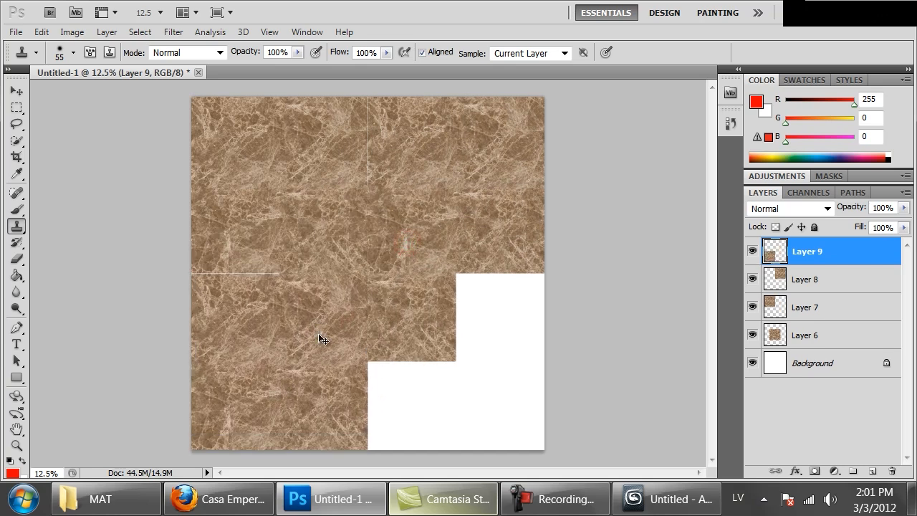
key("ctrl+v")
left_click_drag(413, 270, 501, 364)
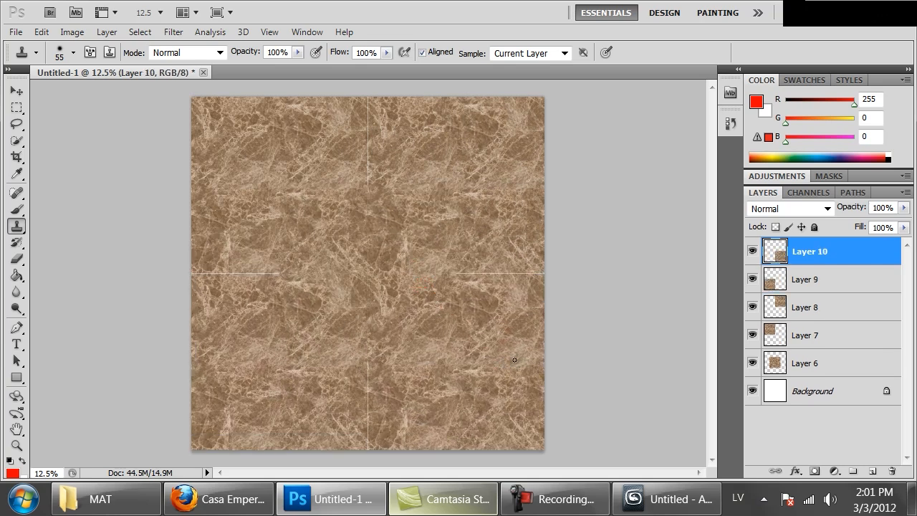
left_click(810, 365, "shift")
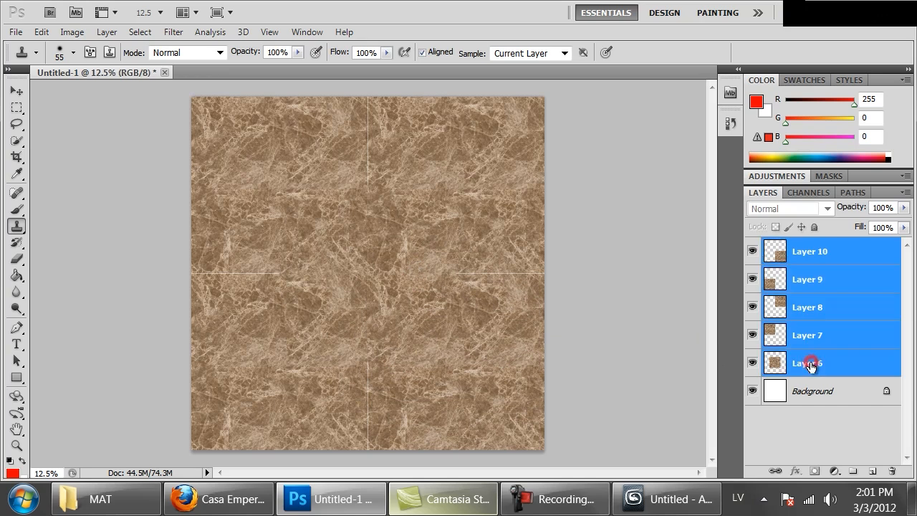
key("ctrl+e")
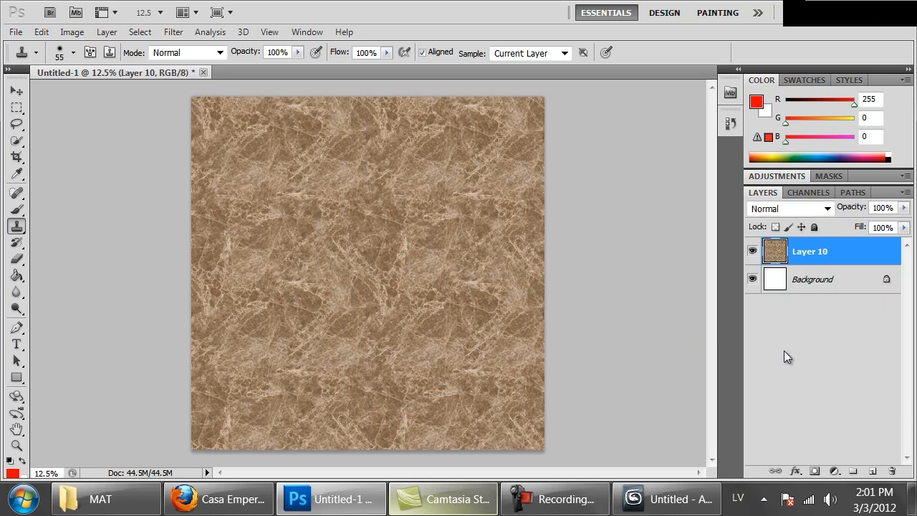
Step: Examine the merged marble at several magnifications for visible seams and repeated features
key("ctrl+1")
key("ctrl+minus")
key("ctrl+minus")
key("ctrl+minus")
key("ctrl+minus")
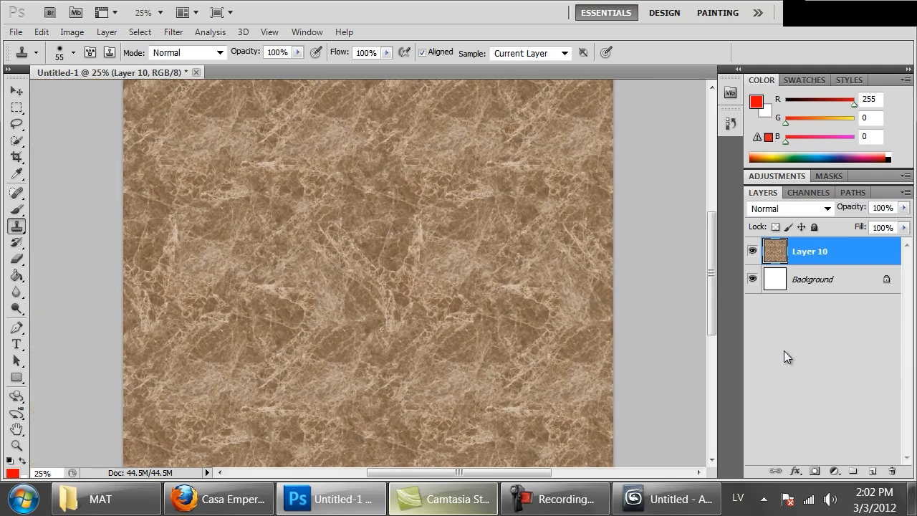
key("ctrl+minus")
key("ctrl+minus")
key("ctrl+plus")
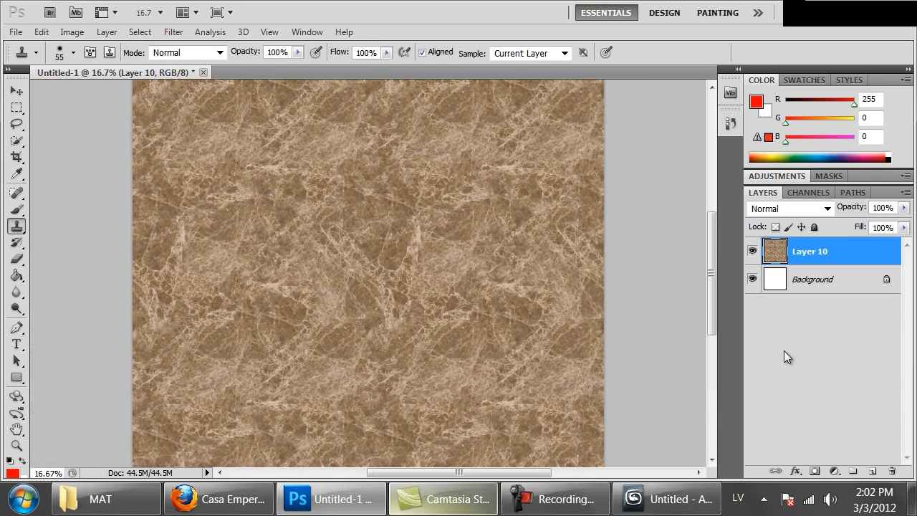
key("space")
left_click_drag(356, 370, 354, 406)
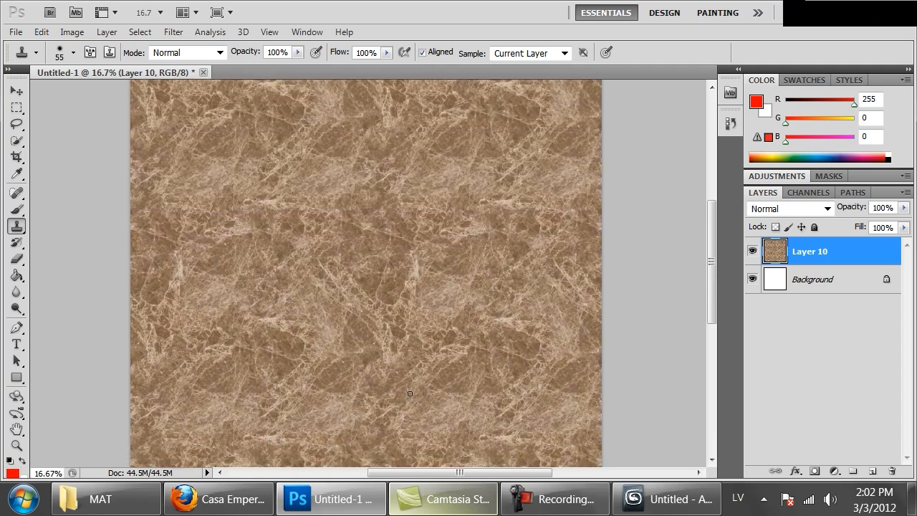
Step: Lasso a large irregular area covering the centre and lower right of the marble and copy it to a new layer
key("l")
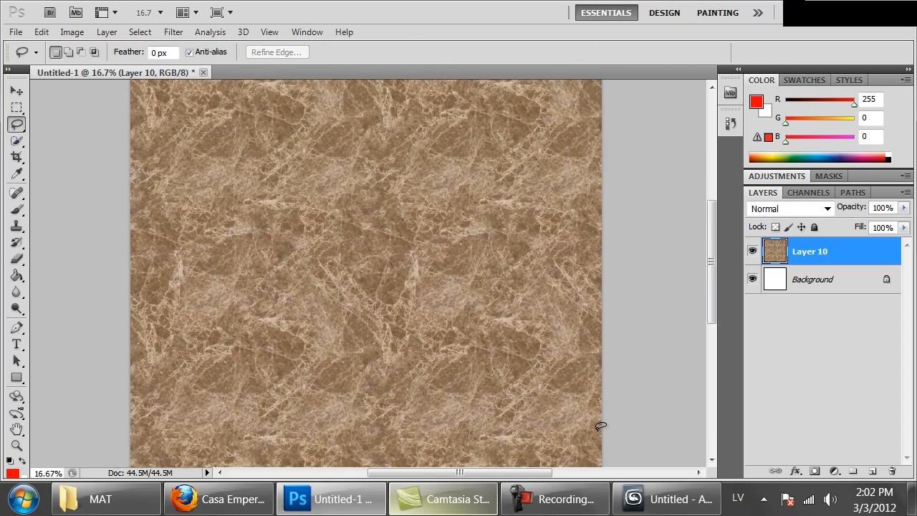
left_click_drag(508, 437, 587, 374)
left_click_drag(371, 416, 410, 321)
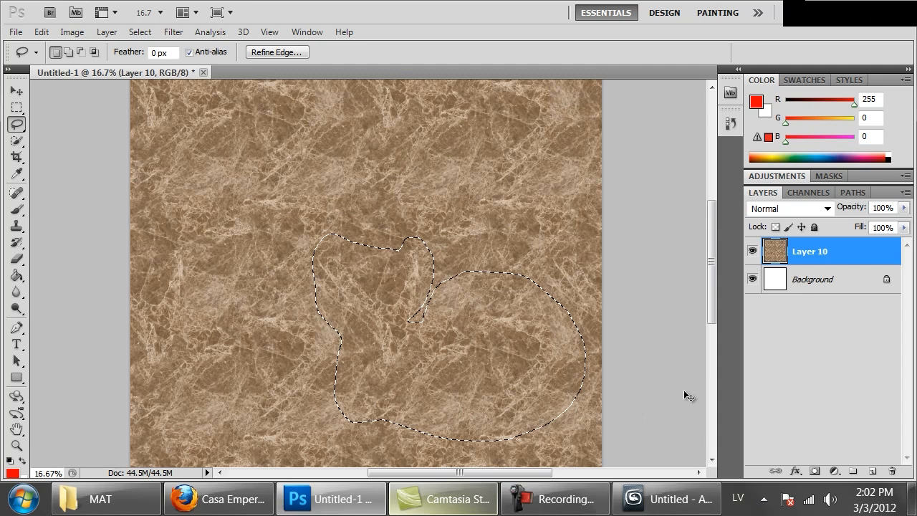
key("ctrl+minus")
key("ctrl+j")
Step: Rotate the large copied patch to about -76° and place it over the lower right of the marble
left_click_drag(435, 307, 402, 238)
right_click(411, 228)
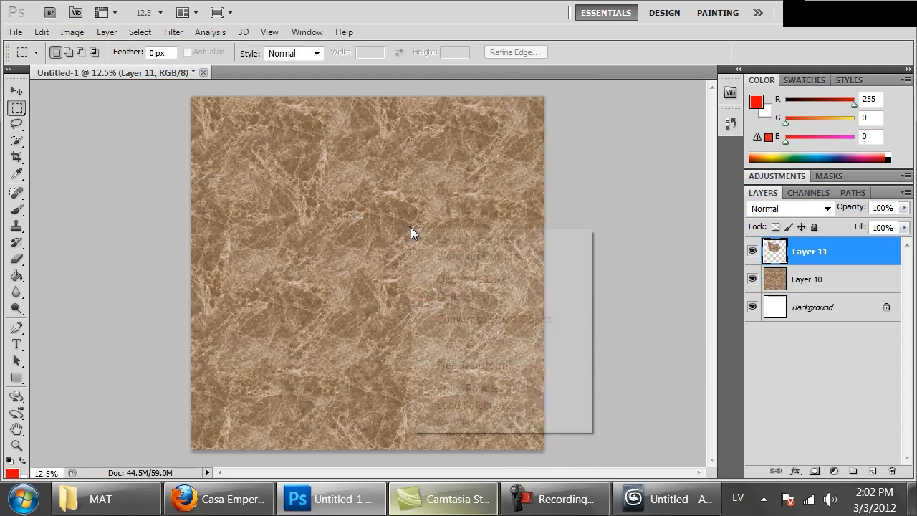
left_click(473, 366)
left_click_drag(473, 374, 506, 150)
left_click_drag(385, 204, 468, 313)
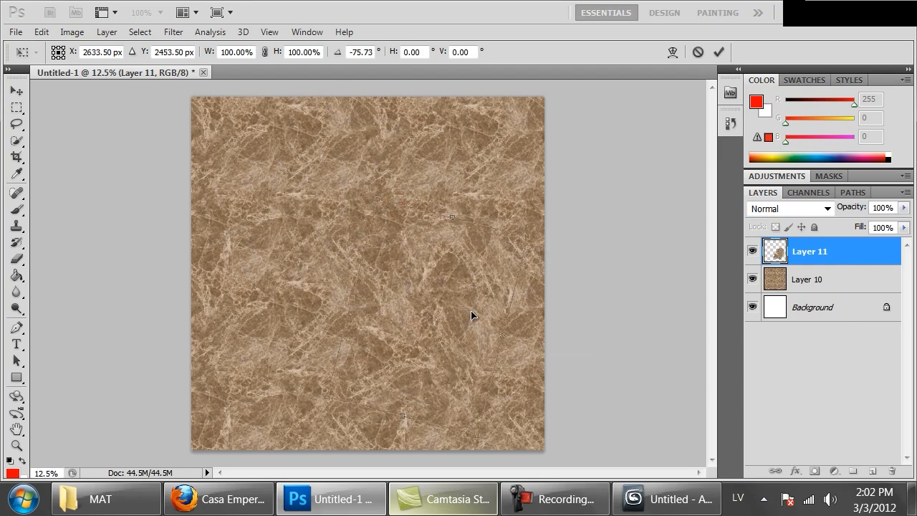
key("Return")
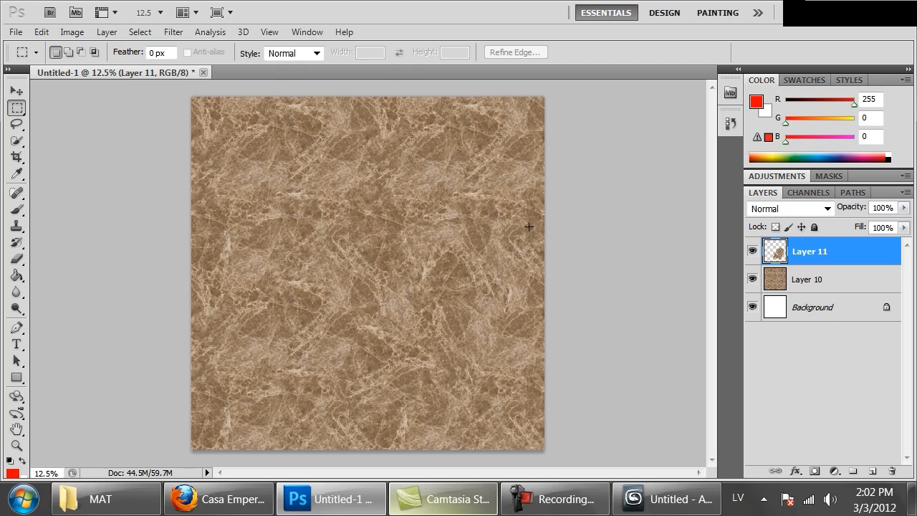
mouse_move(444, 319)
left_mouse_down()
mouse_move(443, 298)
mouse_move(461, 316)
mouse_move(441, 314)
left_mouse_up()
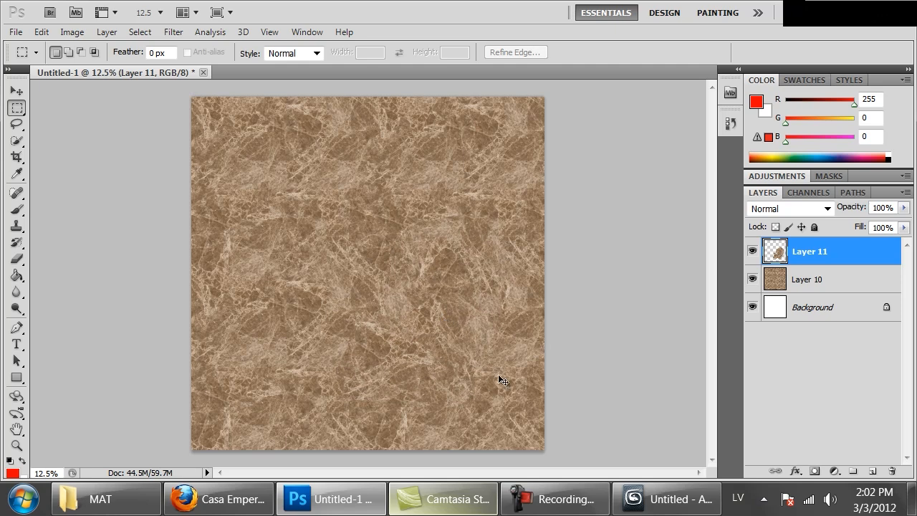
Step: Copy a small lassoed patch from the marble's upper middle to a new layer, then rotate and place it in the upper left
key("l")
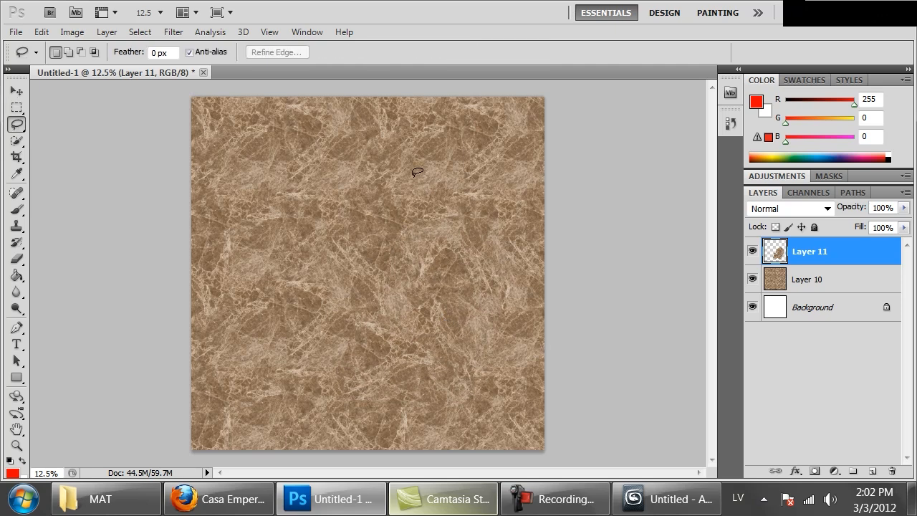
left_click_drag(399, 177, 434, 157)
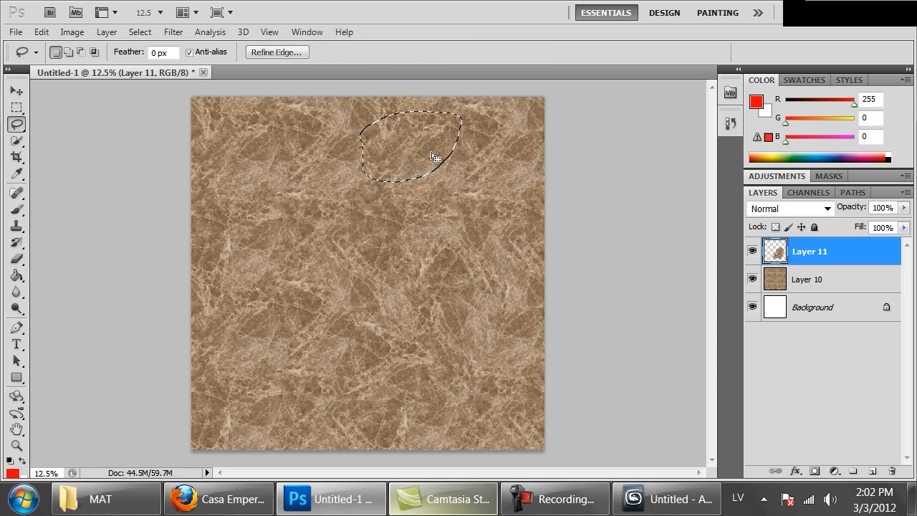
key("ctrl+j")
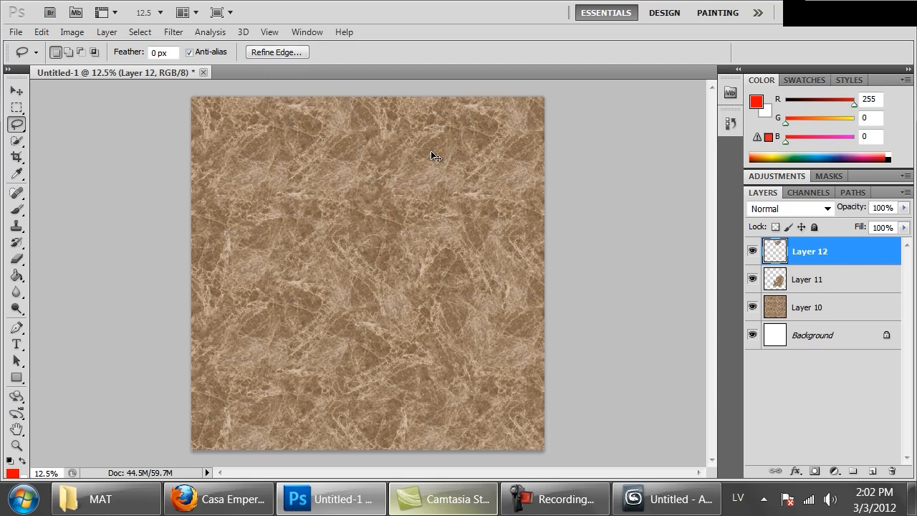
left_click(431, 152)
right_click(333, 146)
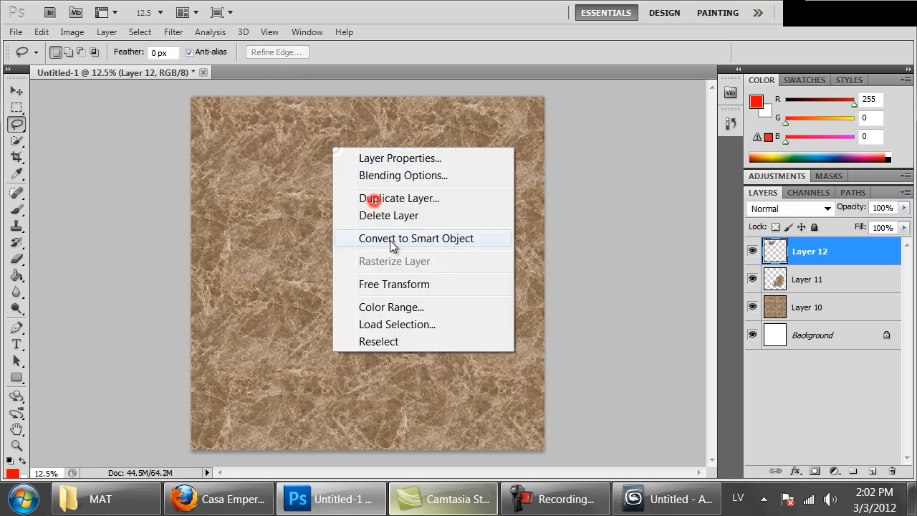
left_click(439, 284)
mouse_move(440, 282)
left_mouse_down()
mouse_move(304, 189)
mouse_move(318, 201)
mouse_move(299, 224)
left_mouse_up()
key("Return")
Step: Set the Eraser size to 66 px and erase the edges of the small patch to blend it into the marble
key("ctrl+plus")
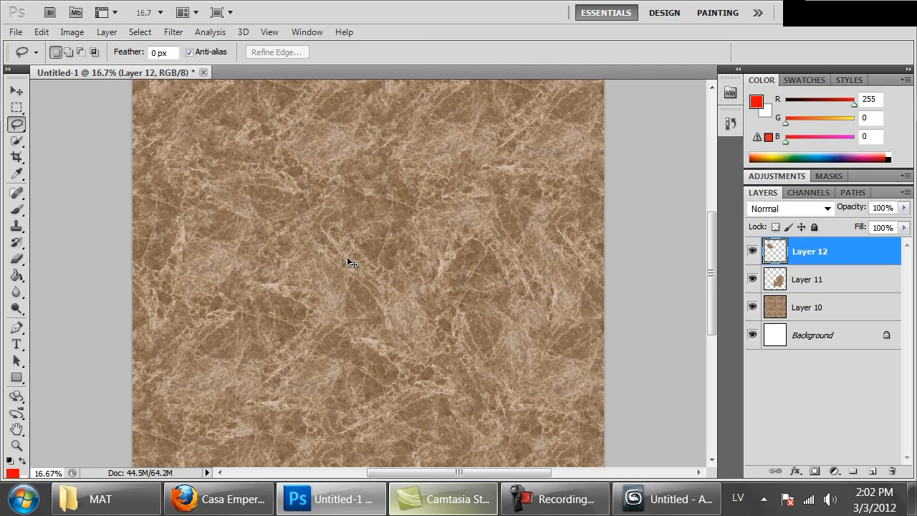
key("ctrl+plus")
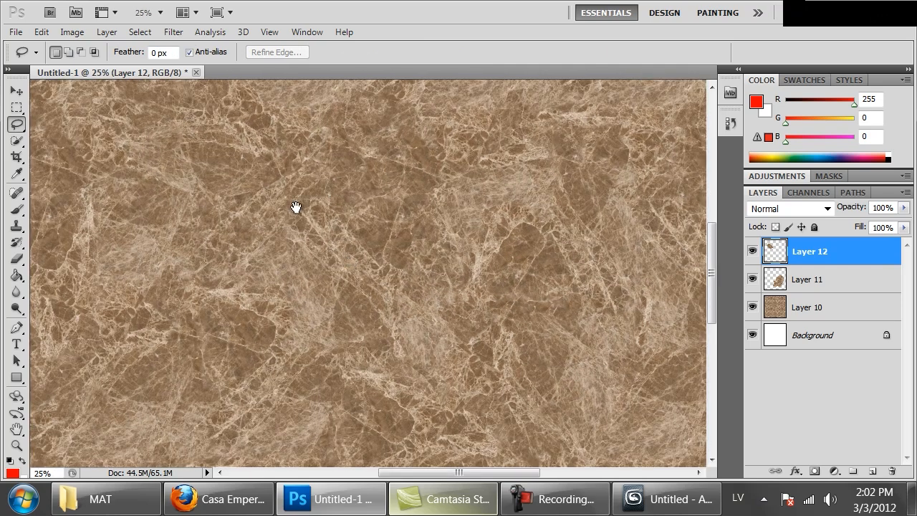
left_click_drag(297, 207, 489, 330)
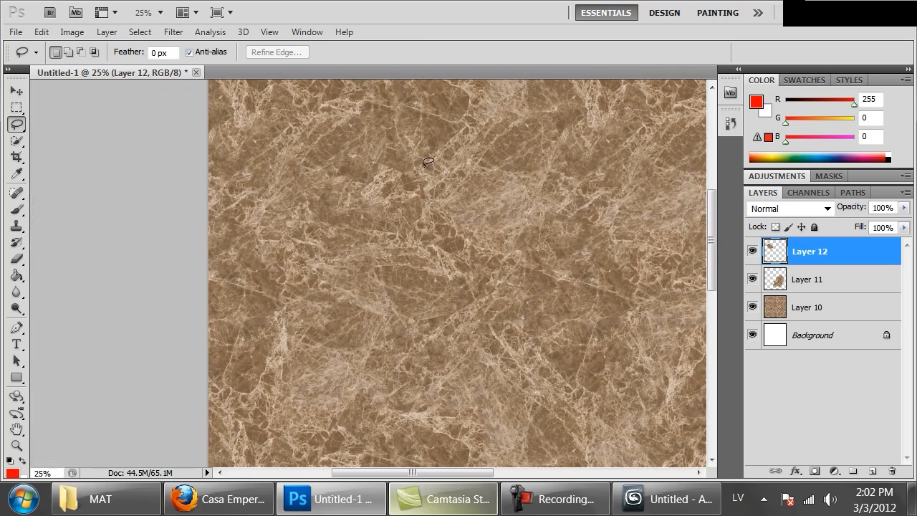
key("e")
right_click(487, 172)
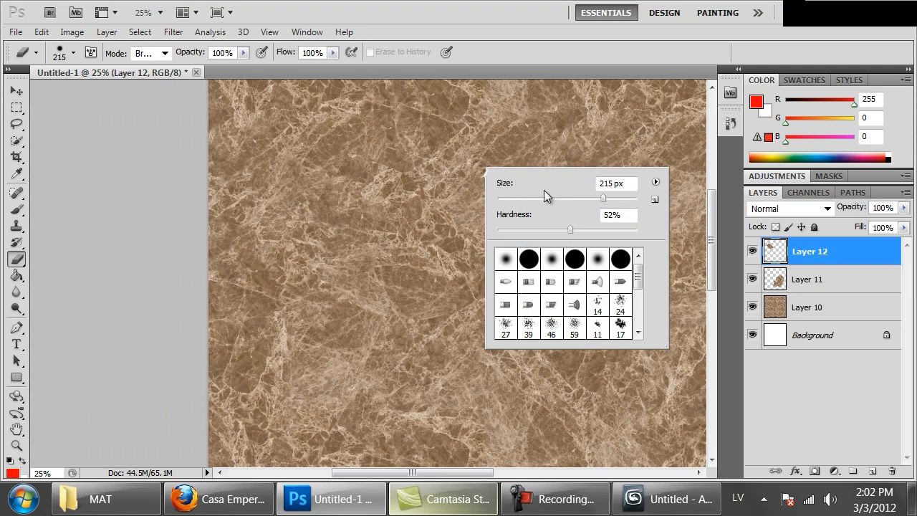
left_click_drag(555, 199, 543, 199)
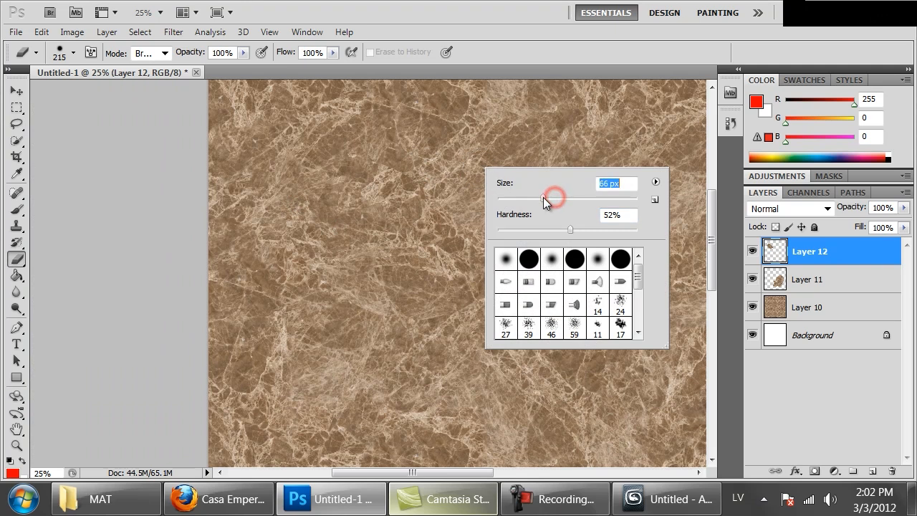
left_click(387, 121)
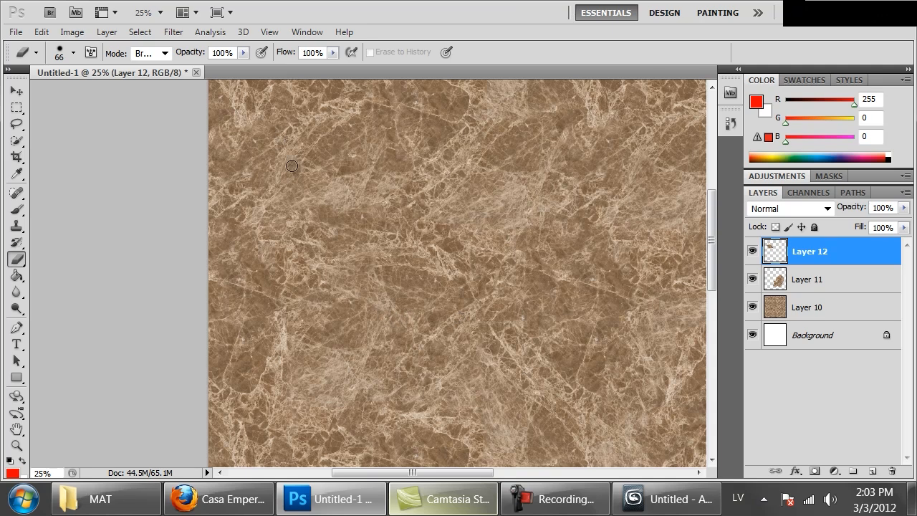
Step: Merge the two patch layers with the base marble layer and open the Eraser's brush settings
key("ctrl+minus")
left_click_drag(548, 326, 451, 183)
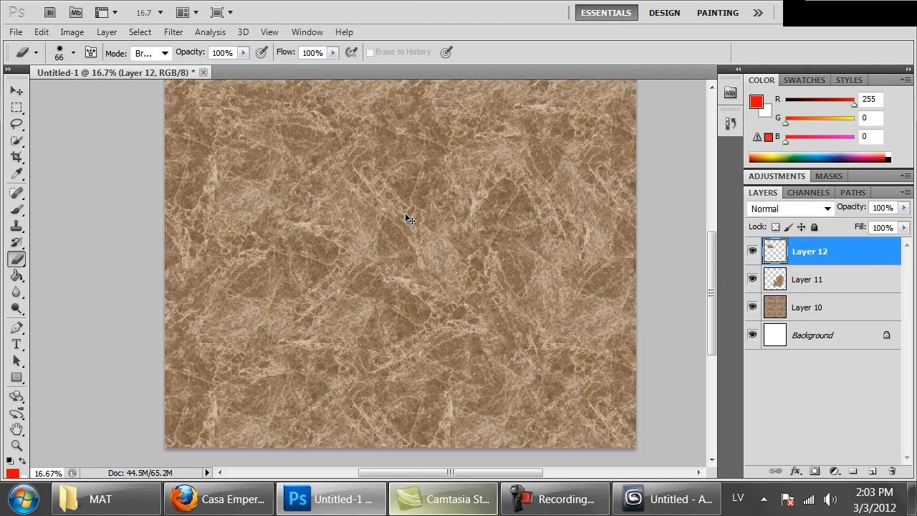
key("ctrl+minus")
left_click(808, 307, "shift")
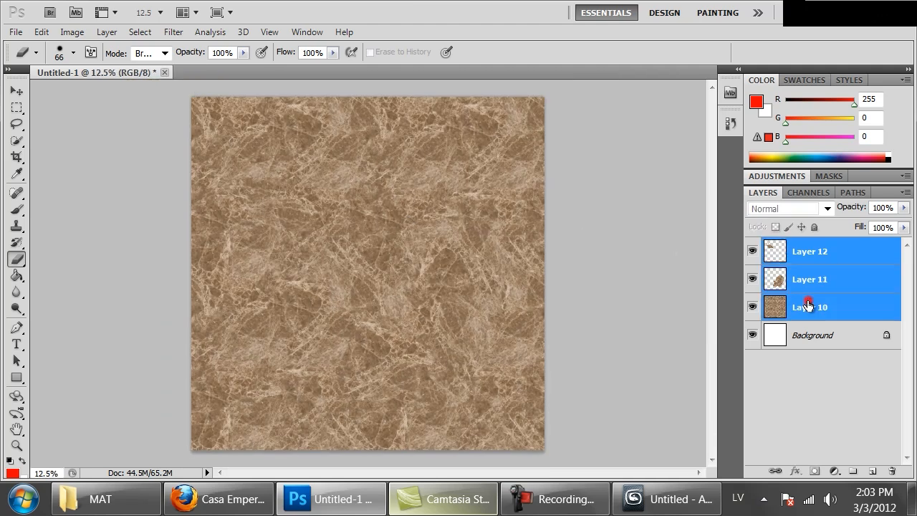
key("ctrl+e")
key("ctrl+plus")
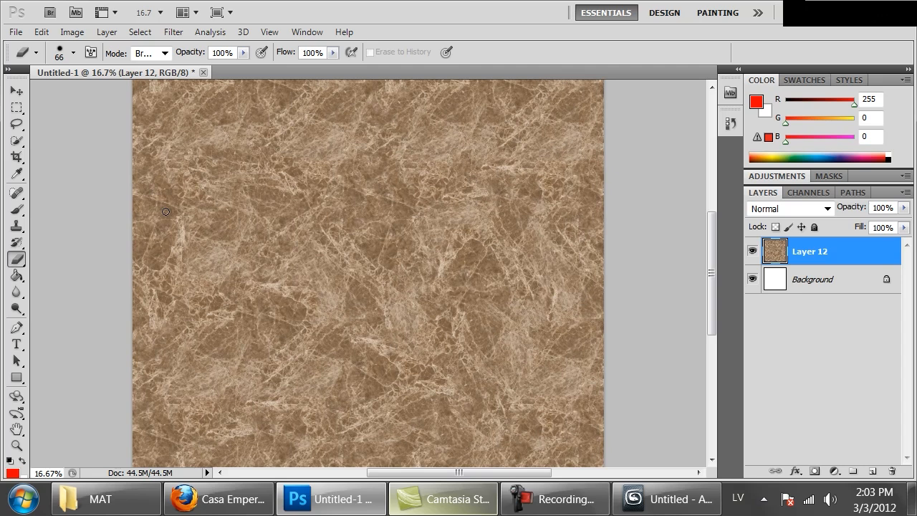
right_click(457, 222)
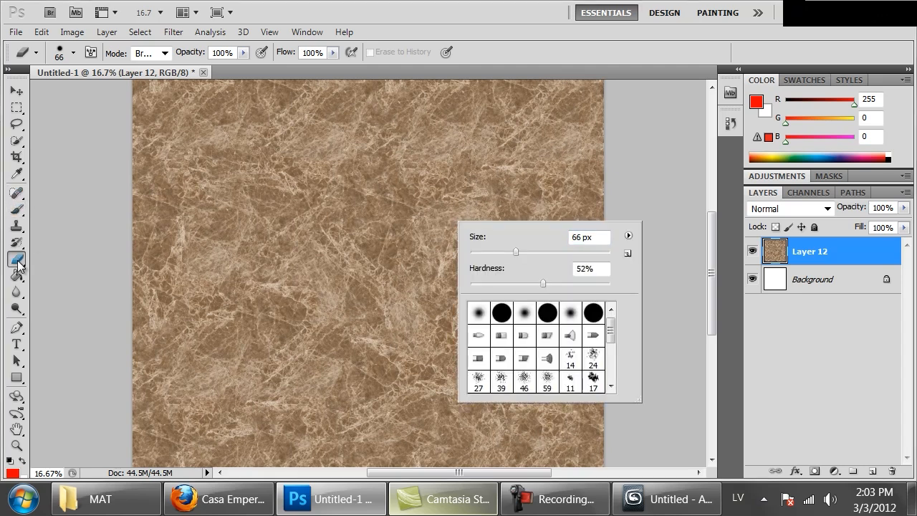
Step: Clone marble detail from the image's middle over the area to its lower right using the Clone Stamp at 154 px
left_click(16, 226)
right_click(430, 210)
left_click(539, 241)
left_click(555, 269)
left_click(416, 176)
left_click(296, 303, "alt")
left_click_drag(485, 340, 497, 342)
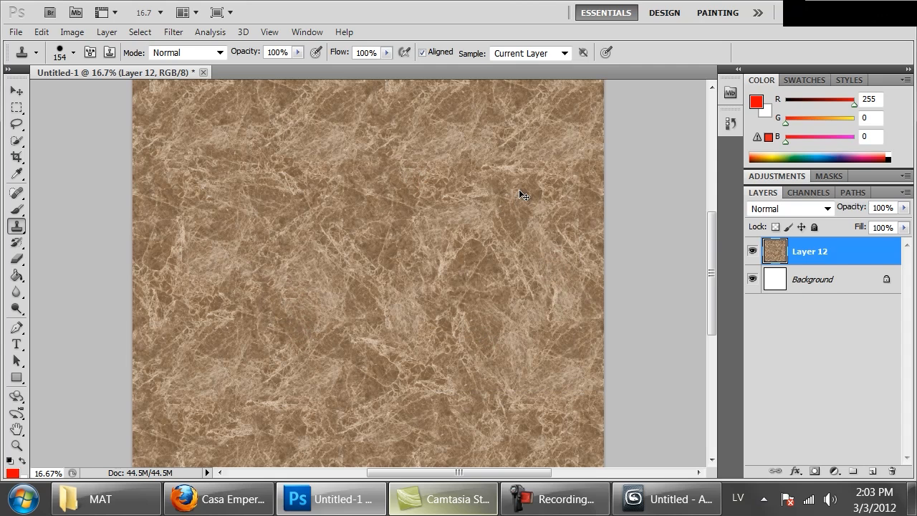
key("ctrl+minus")
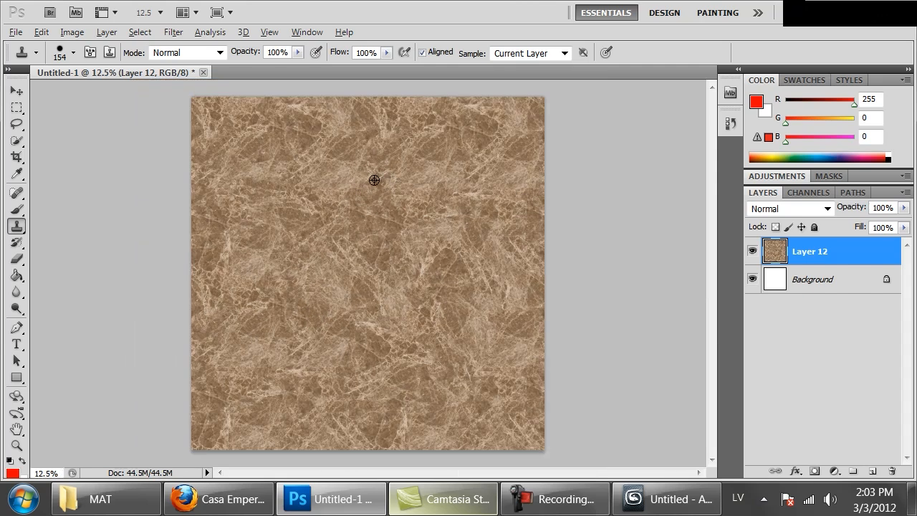
left_click(336, 145)
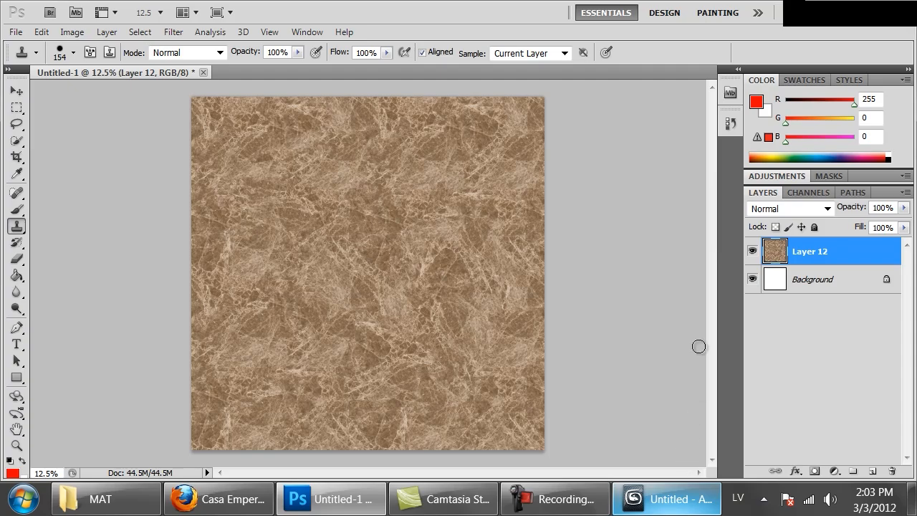
Step: Save the marble texture in PNG format, replacing the existing test.png
key("ctrl+1")
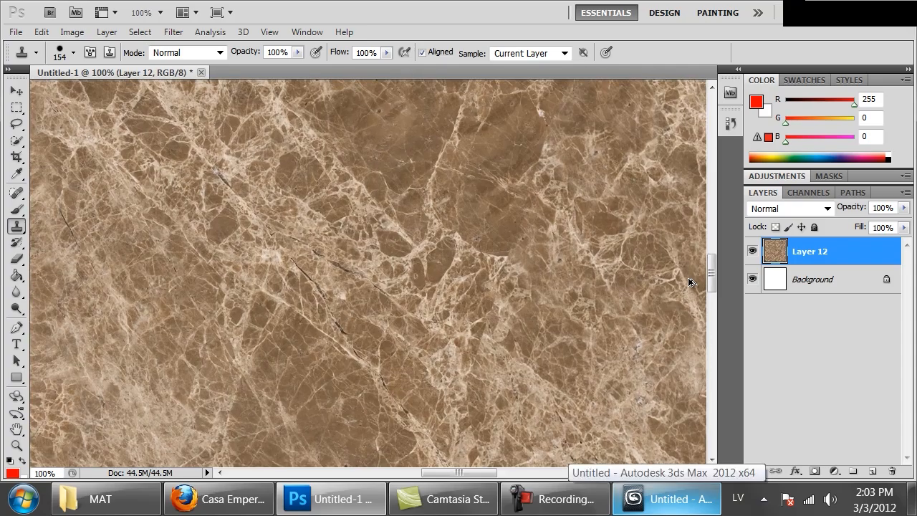
key("ctrl+minus")
key("ctrl+minus")
key("ctrl+minus")
key("ctrl+minus")
key("ctrl+minus")
key("ctrl+minus")
key("ctrl+s")
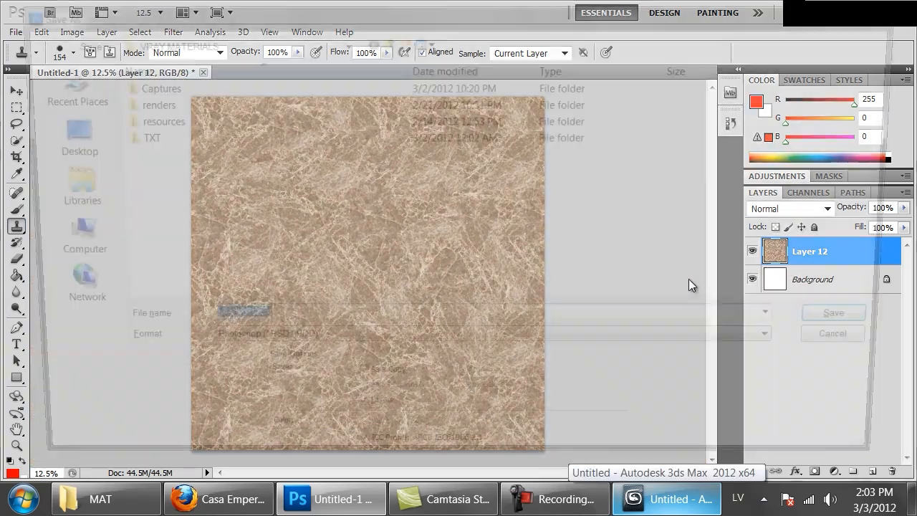
left_click(326, 347)
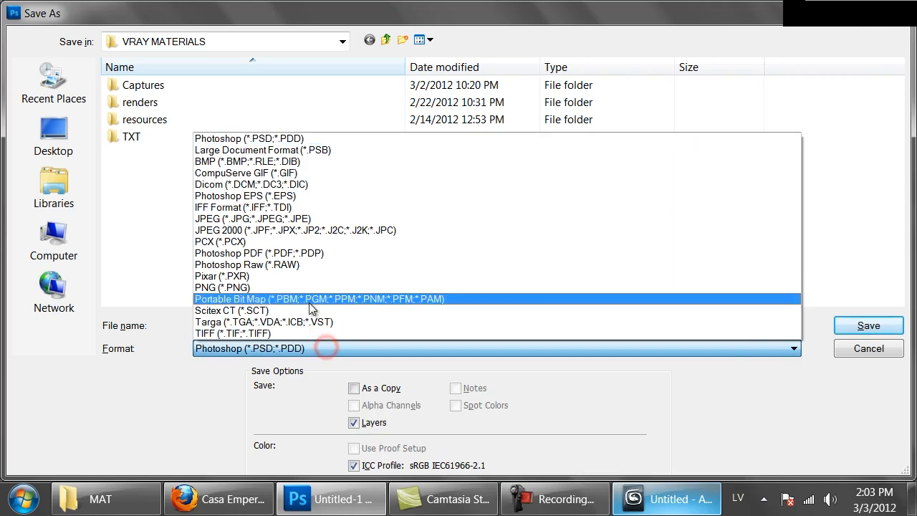
left_click(305, 284)
double_click(157, 159)
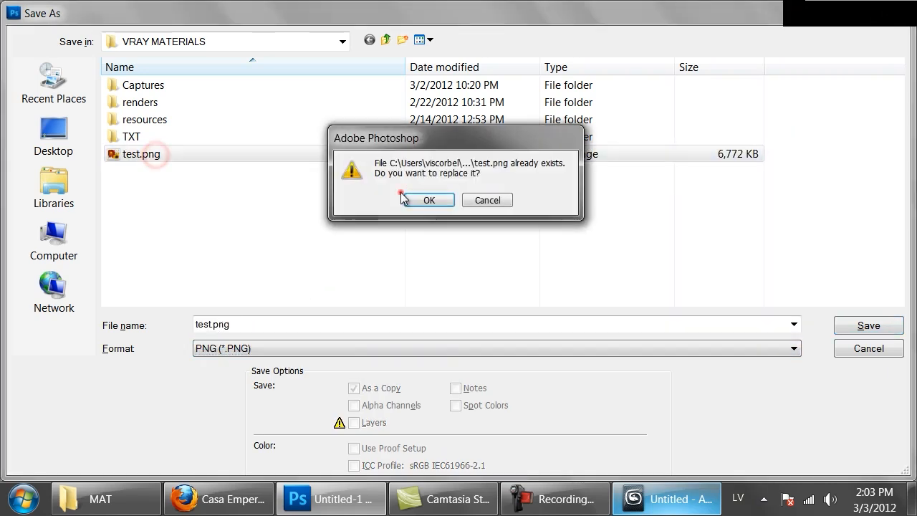
left_click(421, 199)
left_click(517, 170)
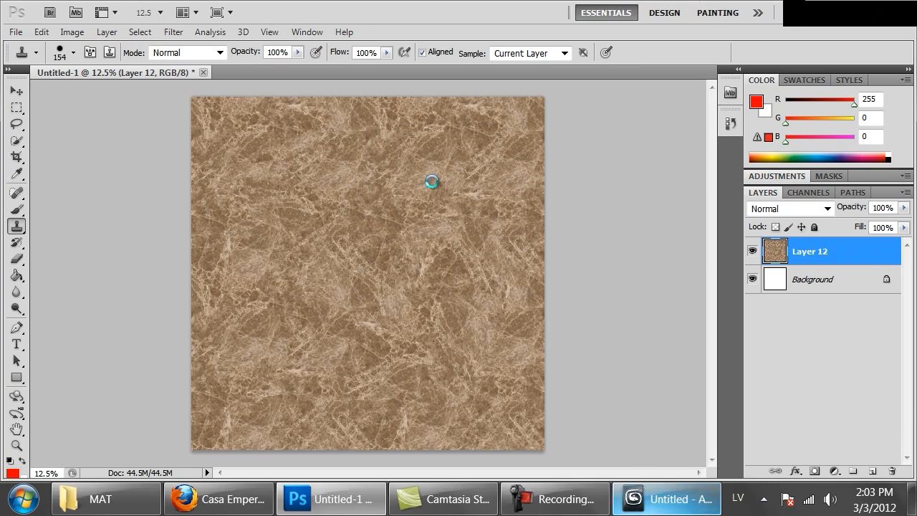
Step: Switch to 3ds Max and set the marble bitmap's U and V tiling to 2.0
left_click(666, 499)
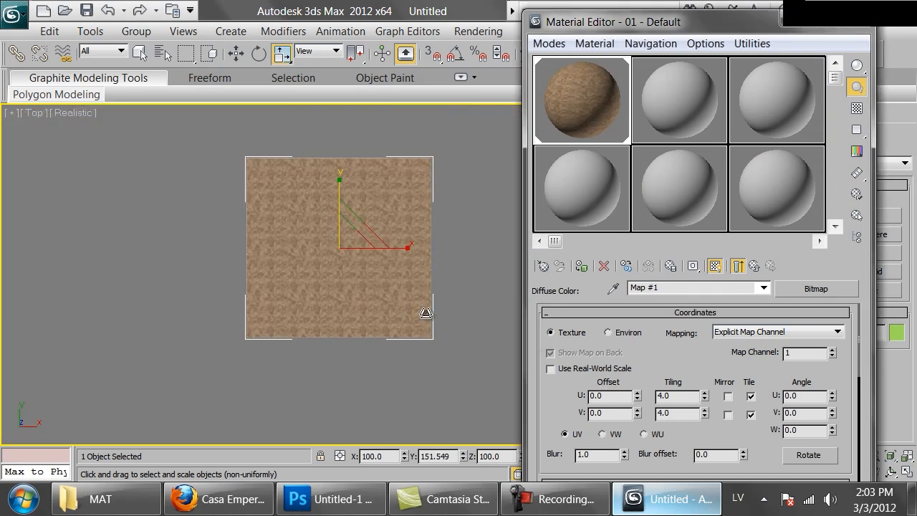
double_click(680, 395)
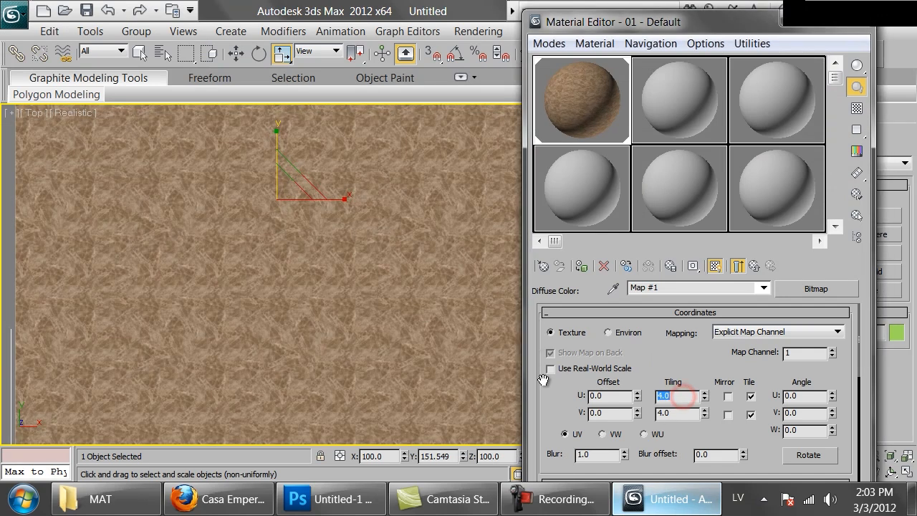
type("20")
key("BackSpace")
key("Tab")
type("2")
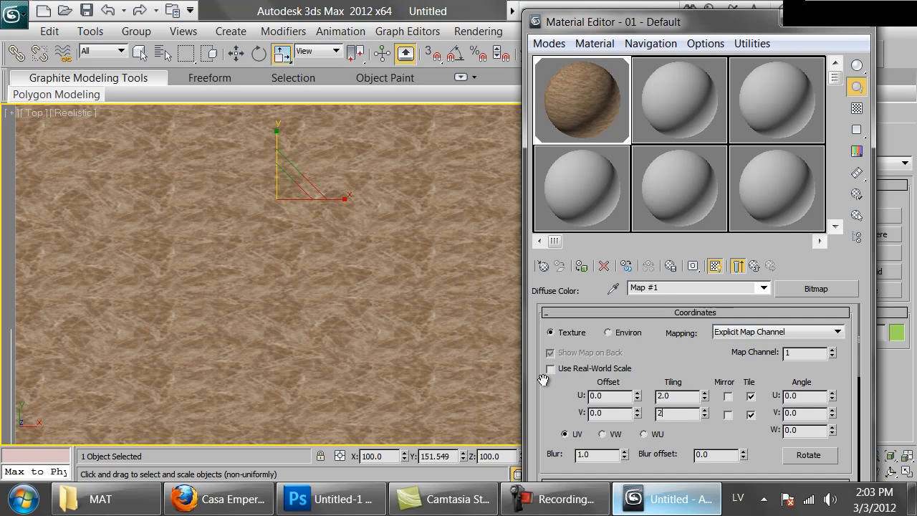
key("Return")
Step: Examine the tiled marble plane up close and from afar, from above and in perspective, for visible repetition
scroll(273, 258, "down", 8)
left_click_drag(379, 266, 320, 219)
left_click(419, 329)
scroll(421, 329, "up", 3)
scroll(351, 285, "up", 2)
left_click_drag(350, 285, 319, 285)
scroll(313, 228, "up", 4)
scroll(319, 285, "up", 4)
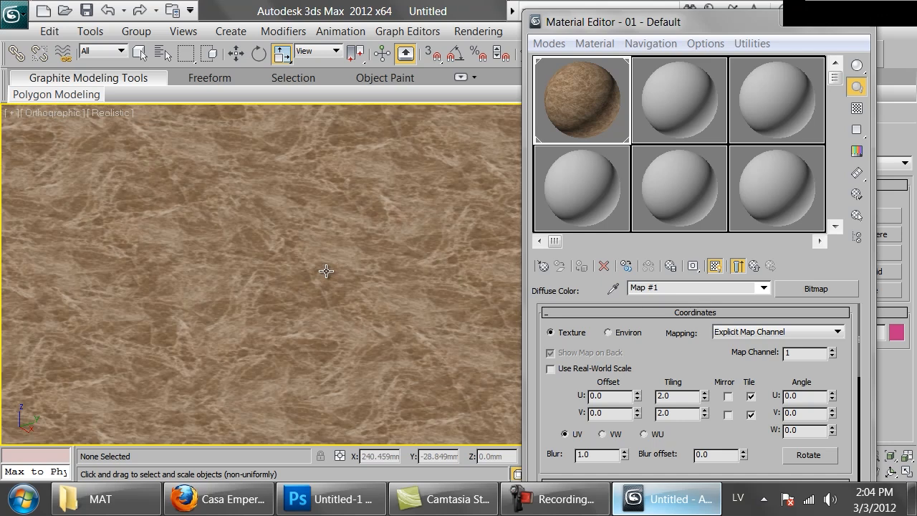
key("p")
scroll(323, 266, "down", 4)
left_click_drag(320, 266, 298, 258)
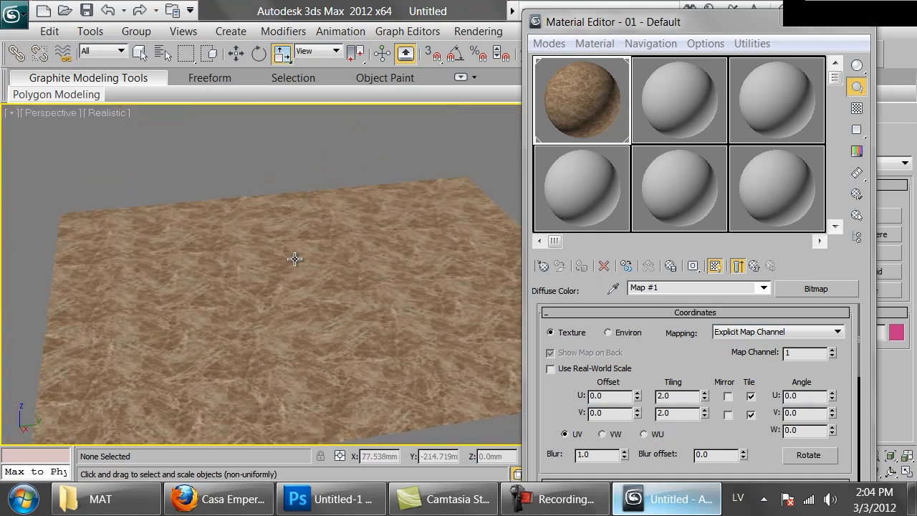
scroll(287, 257, "up", 5)
scroll(286, 257, "down", 4)
left_click_drag(311, 300, 338, 262)
scroll(467, 366, "down", 5)
scroll(312, 297, "up", 5)
scroll(338, 262, "down", 6)
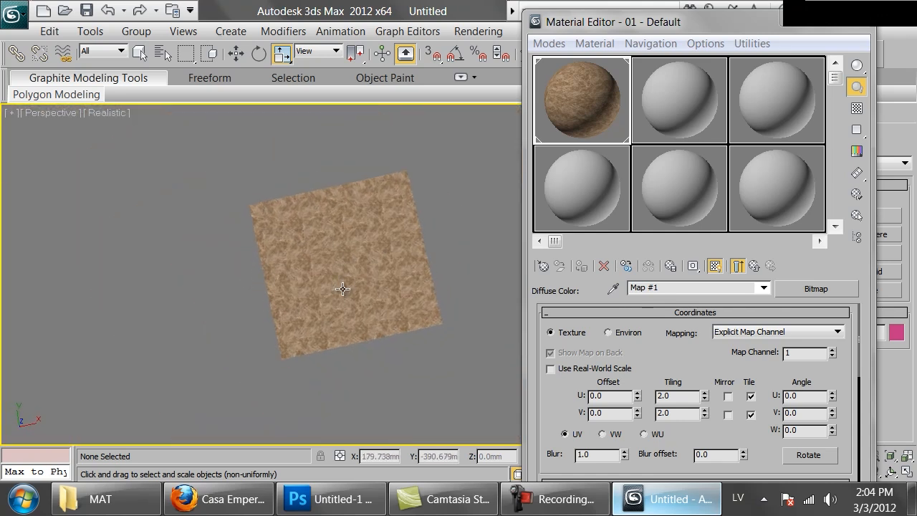
scroll(342, 289, "up", 8)
Step: Set the marble bitmap's U and V tiling to 1.0
double_click(666, 396)
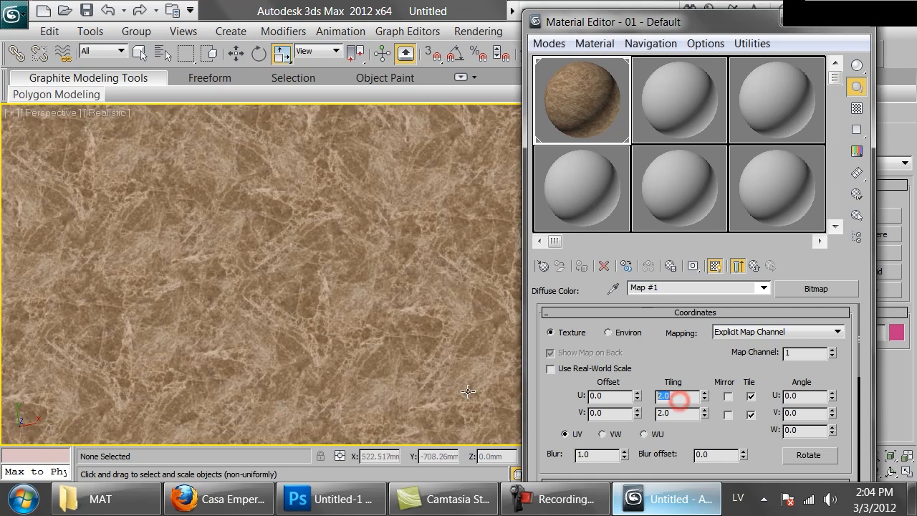
key("Tab")
type("1")
key("Return")
Step: Inspect the marble plane from several angles and distances to judge the pattern without repeated tiling
scroll(268, 252, "down", 6)
left_click_drag(267, 253, 324, 145)
scroll(325, 145, "up", 5)
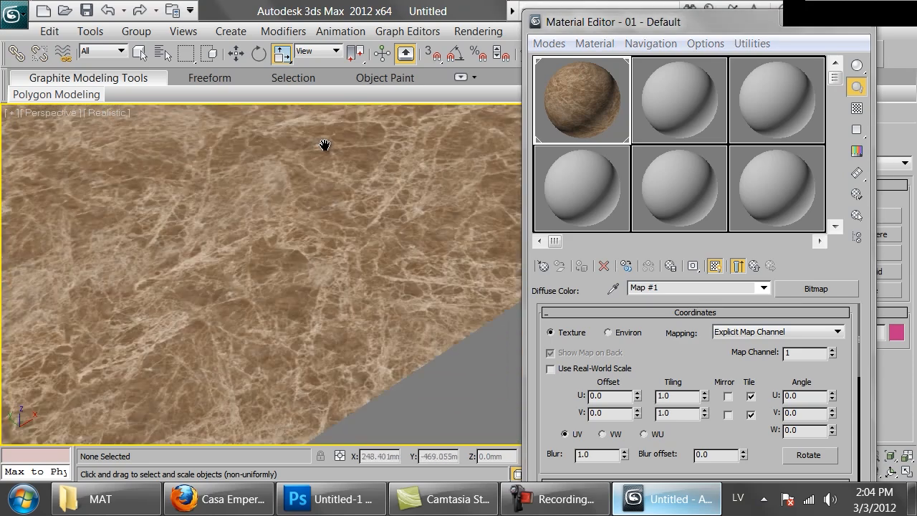
scroll(324, 145, "down", 6)
left_click_drag(335, 195, 213, 280)
left_click_drag(374, 180, 352, 241)
scroll(354, 244, "up", 4)
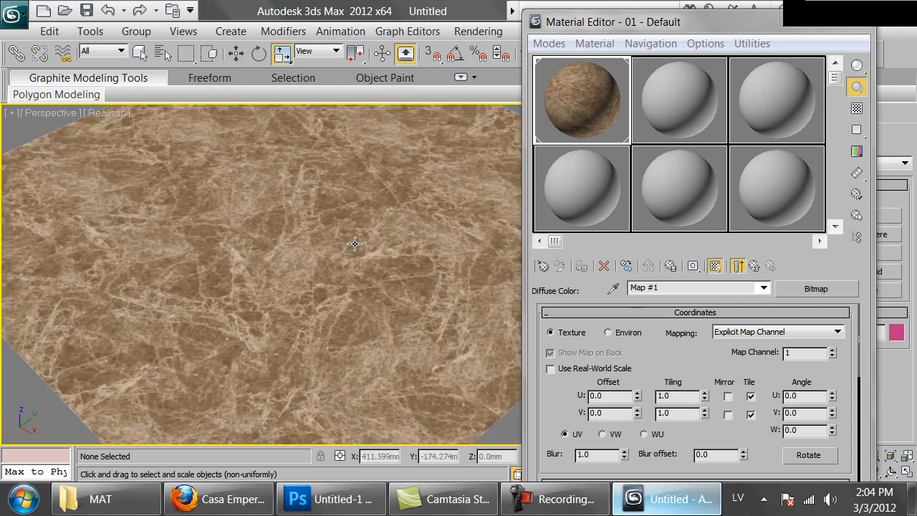
scroll(318, 258, "down", 4)
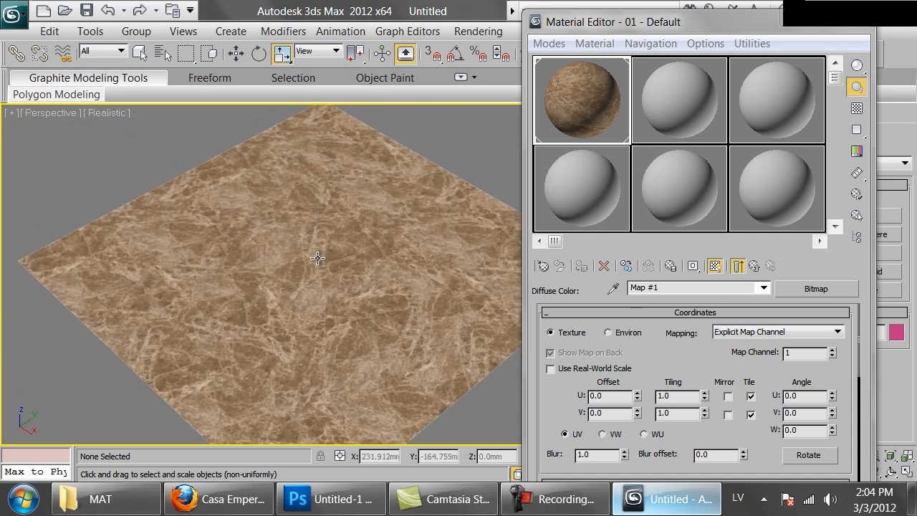
scroll(329, 254, "down", 2)
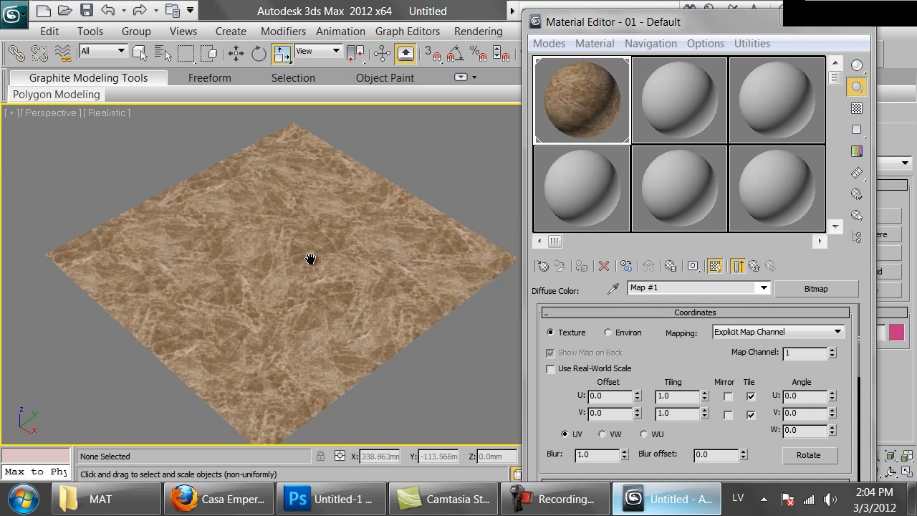
left_click(857, 28)
left_click_drag(396, 234, 455, 220)
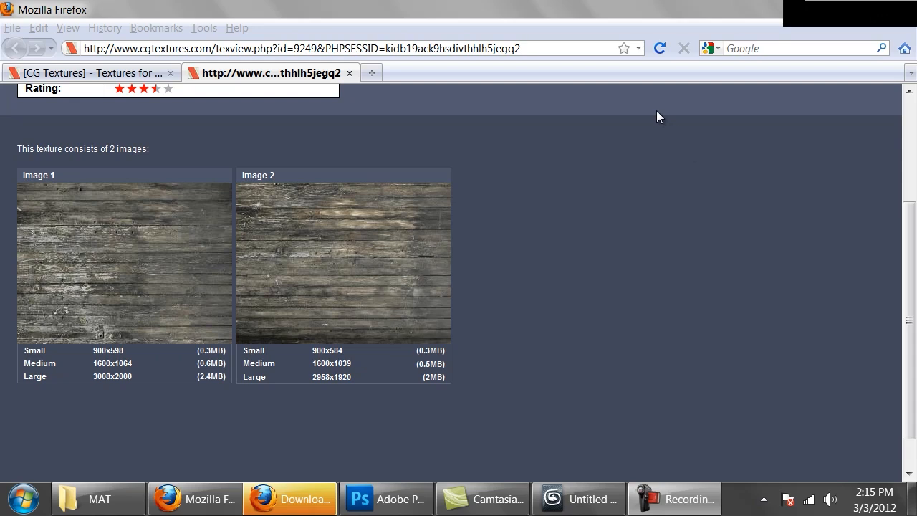
Step: Browse the dirty wood planks on the CG Textures site in Firefox, previewing several of the textures
left_click(90, 72)
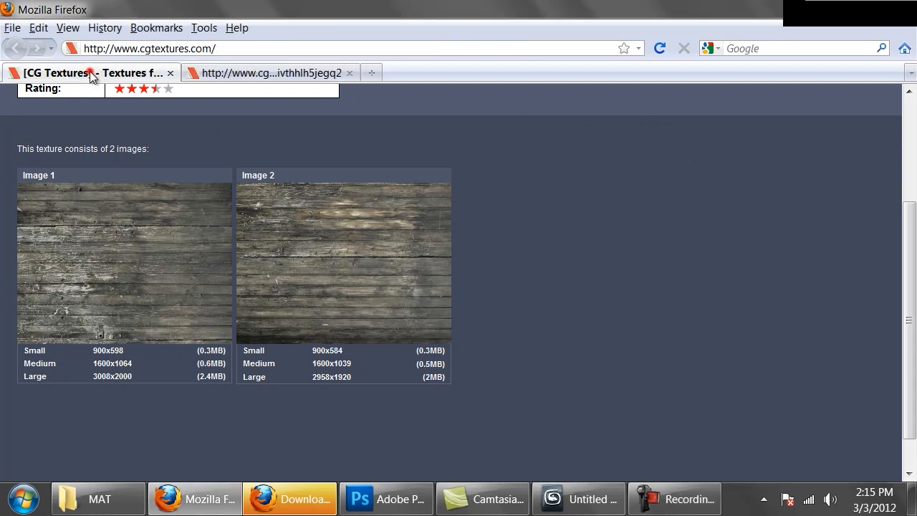
scroll(323, 197, "down", 4)
scroll(331, 194, "down", 5)
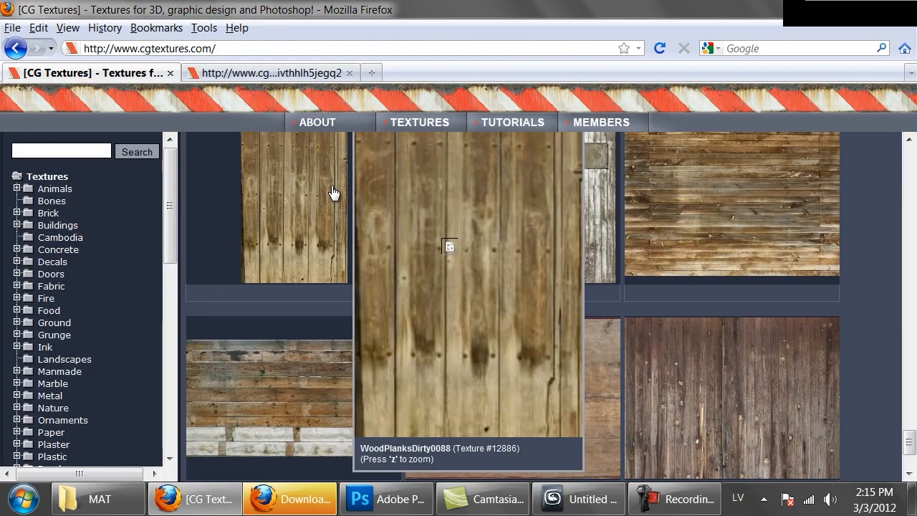
mouse_move(358, 386)
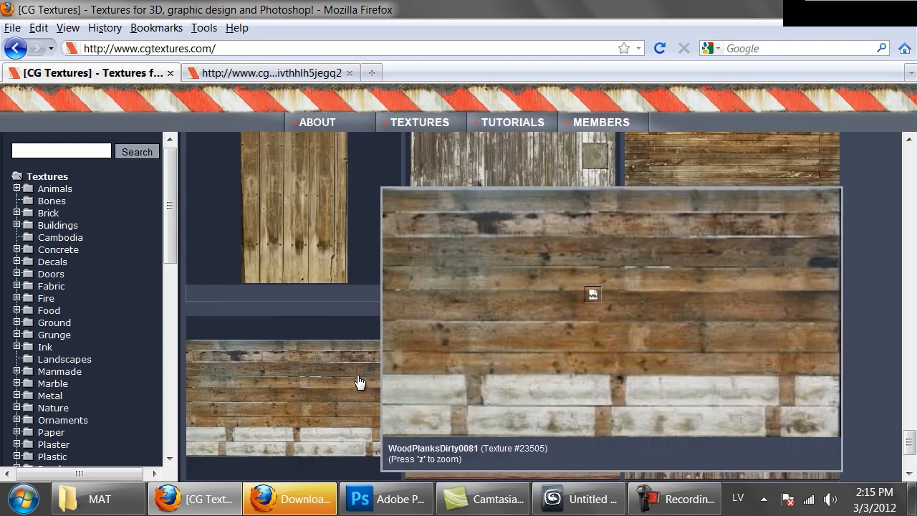
scroll(467, 239, "down", 6)
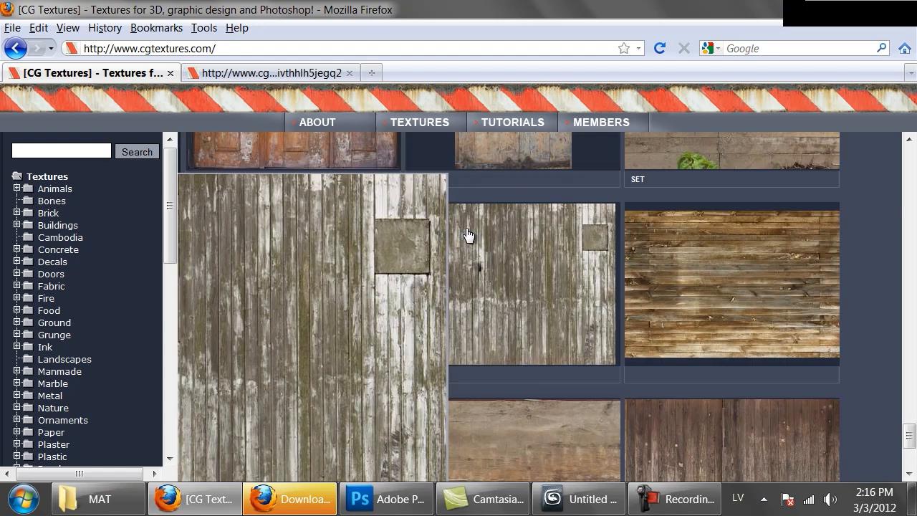
mouse_move(695, 318)
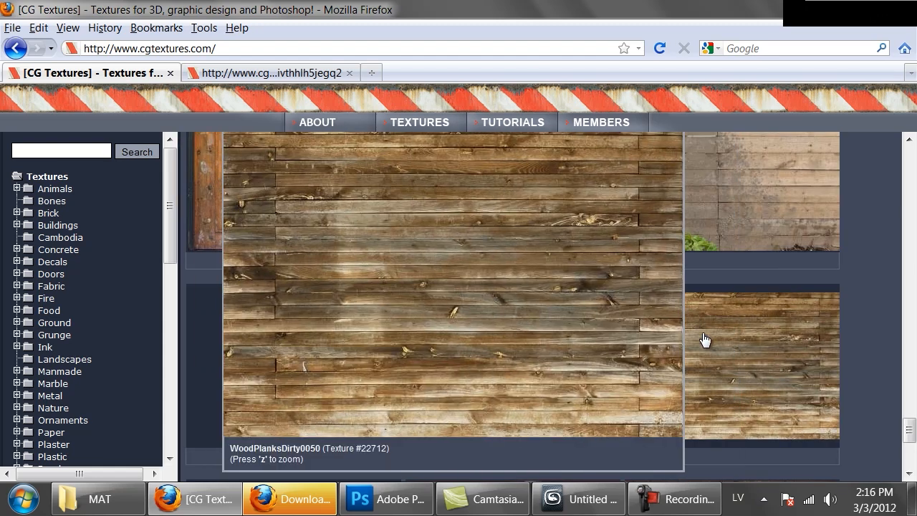
scroll(703, 340, "down", 5)
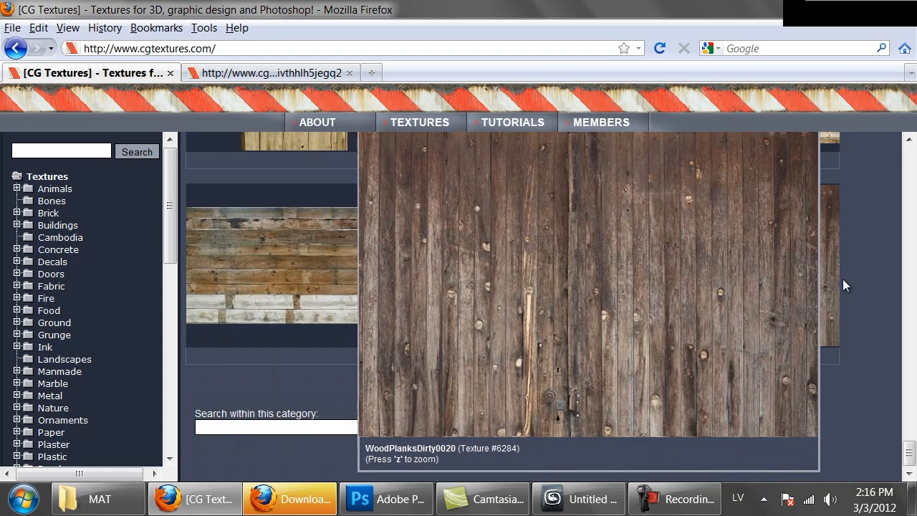
Step: Open the medium 1600x1064 version of Image 1 from the wood planks texture page in Photoshop
left_click(284, 75)
mouse_move(154, 248)
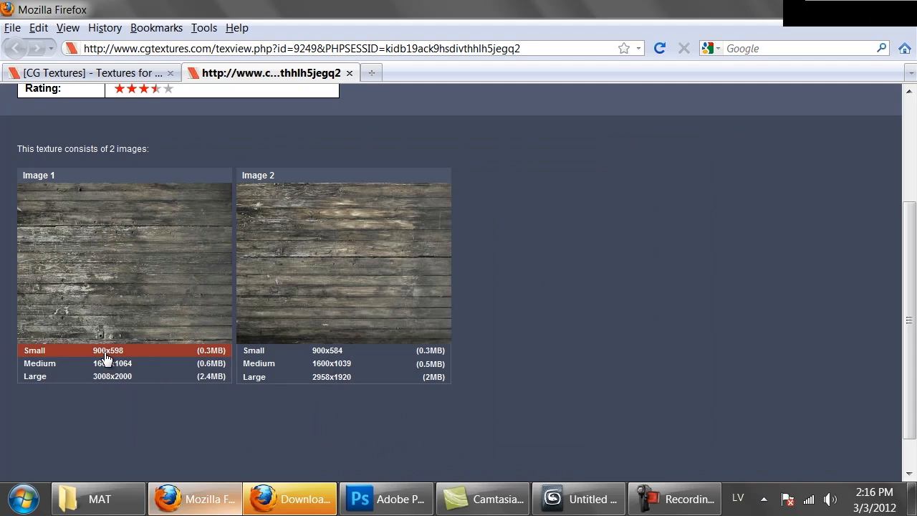
left_click(106, 352)
left_click(857, 343)
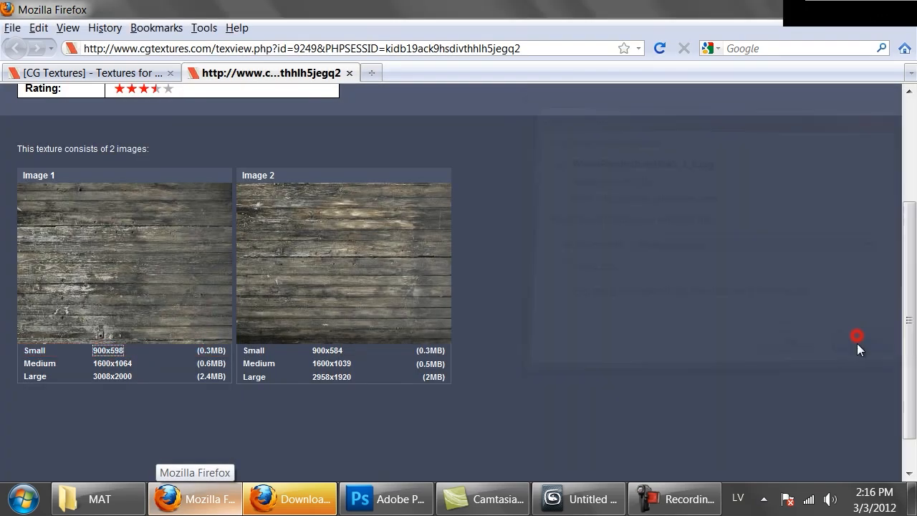
left_click(101, 364)
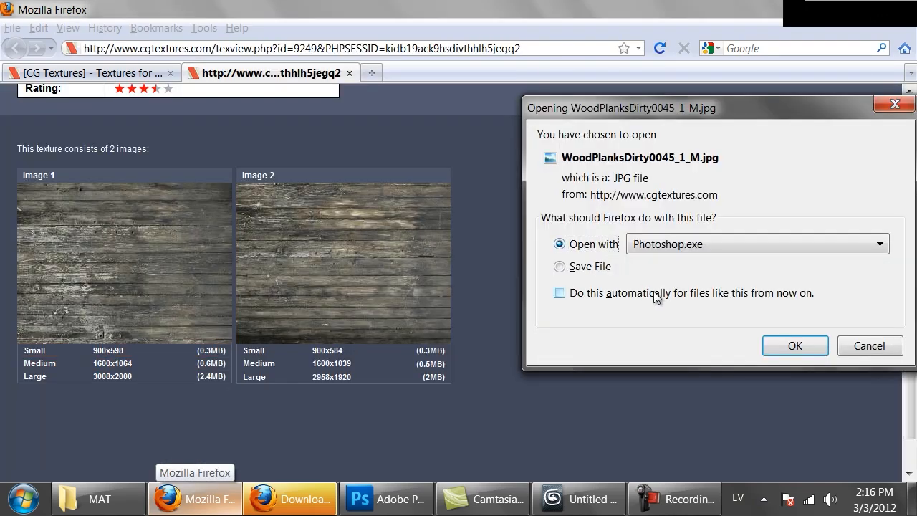
left_click(787, 342)
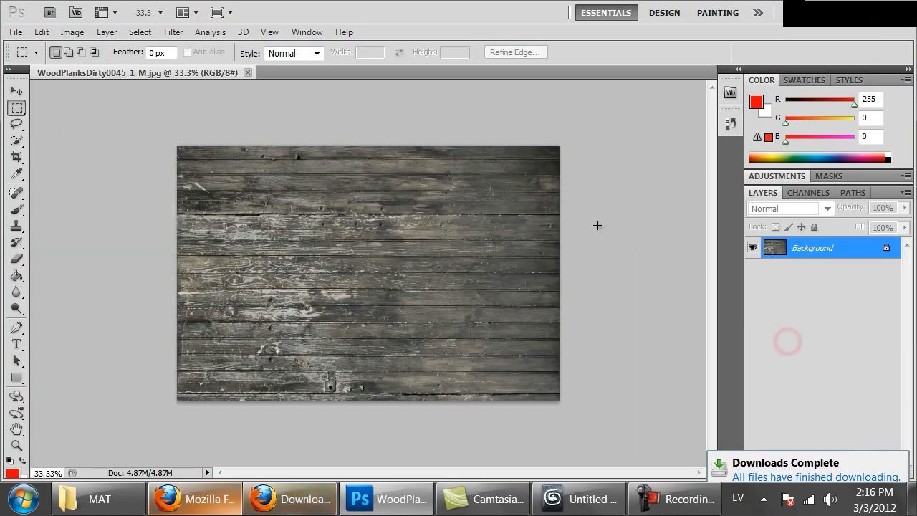
Step: Apply the Offset filter to the wood planks image with 0 pixels horizontal, +467 pixels vertical and Wrap Around
key("ctrl+plus")
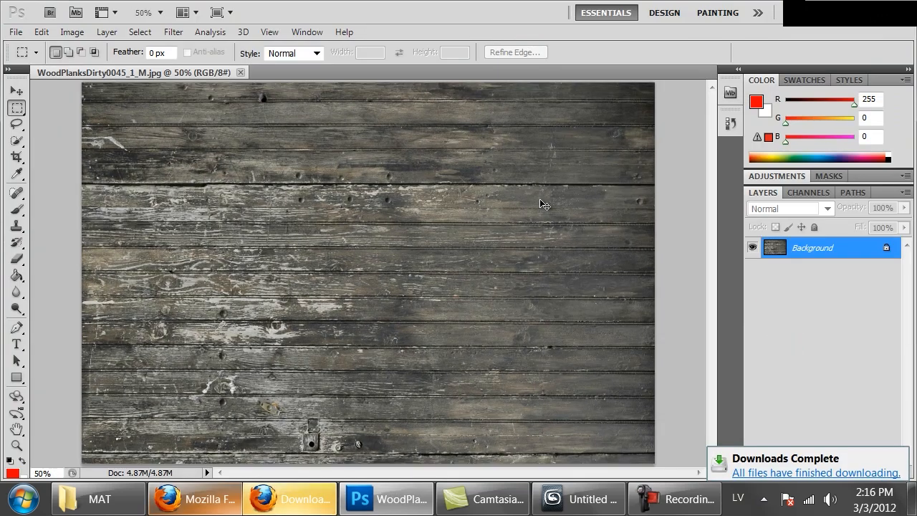
key("ctrl+minus")
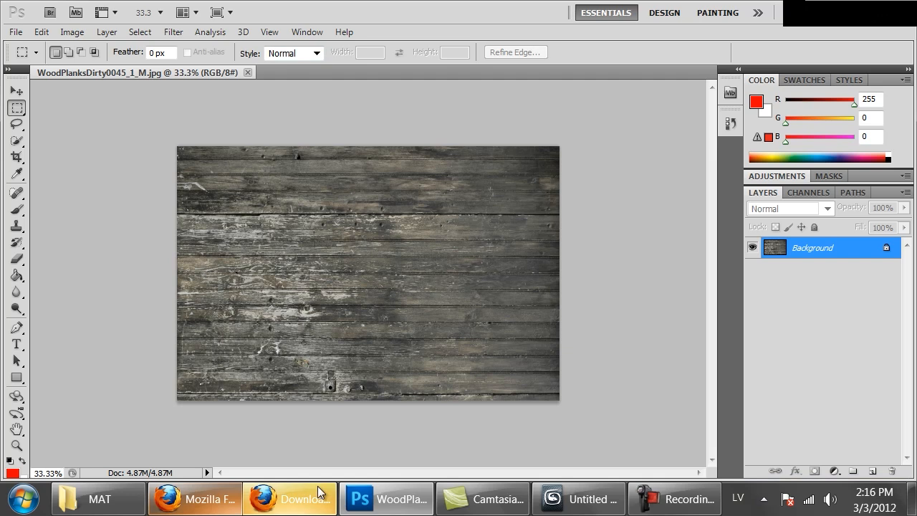
left_click(174, 33)
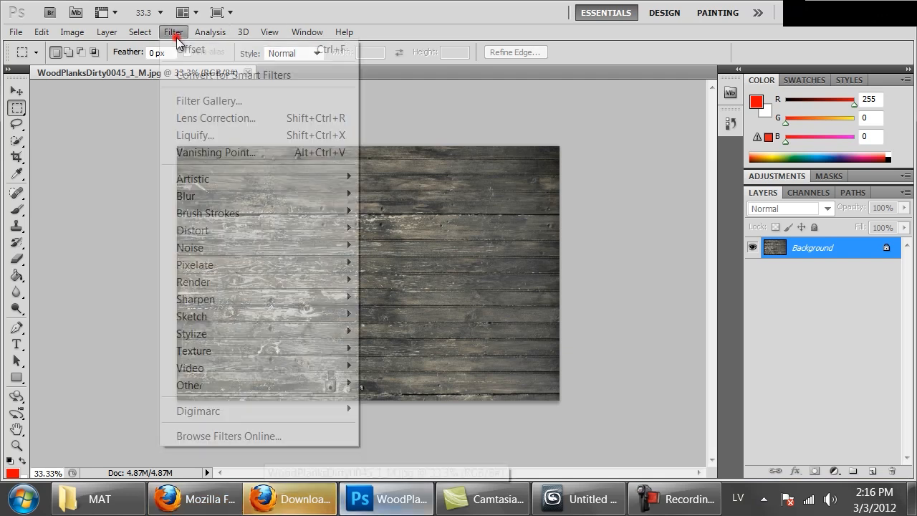
left_click(344, 385)
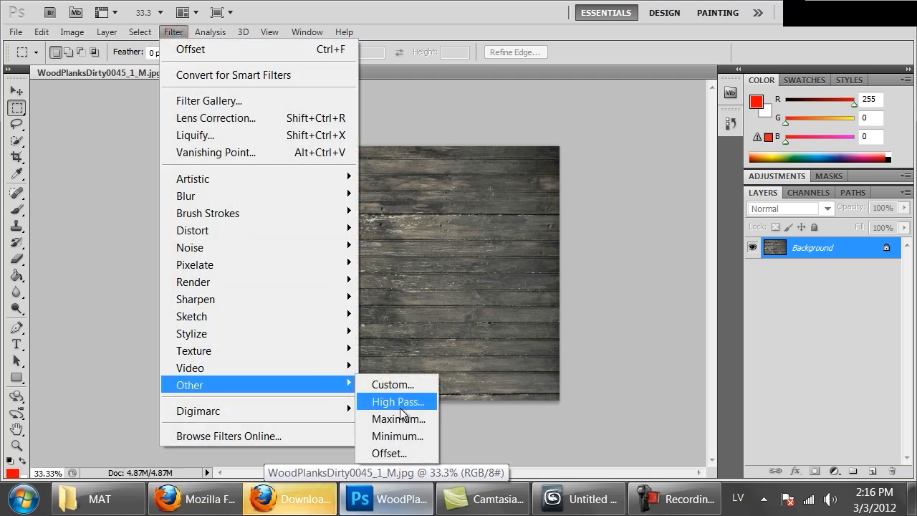
left_click(391, 453)
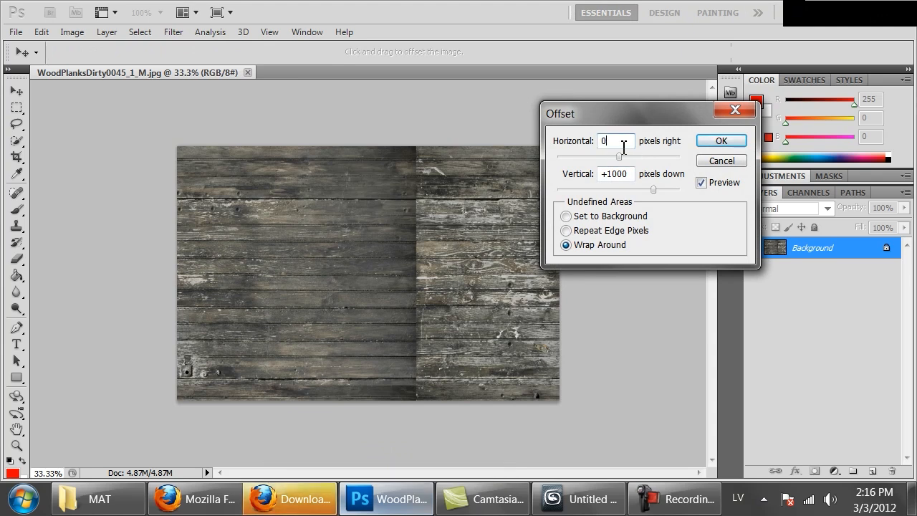
left_click(591, 143)
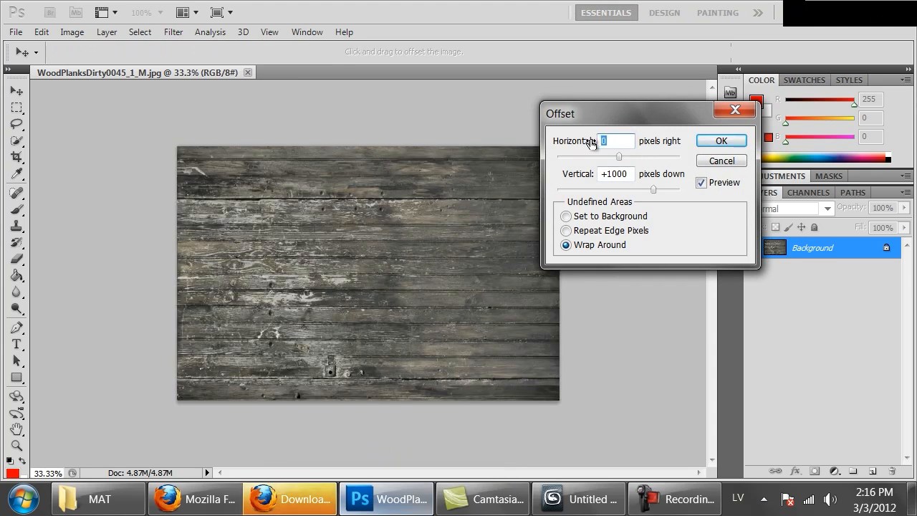
left_click_drag(647, 190, 634, 188)
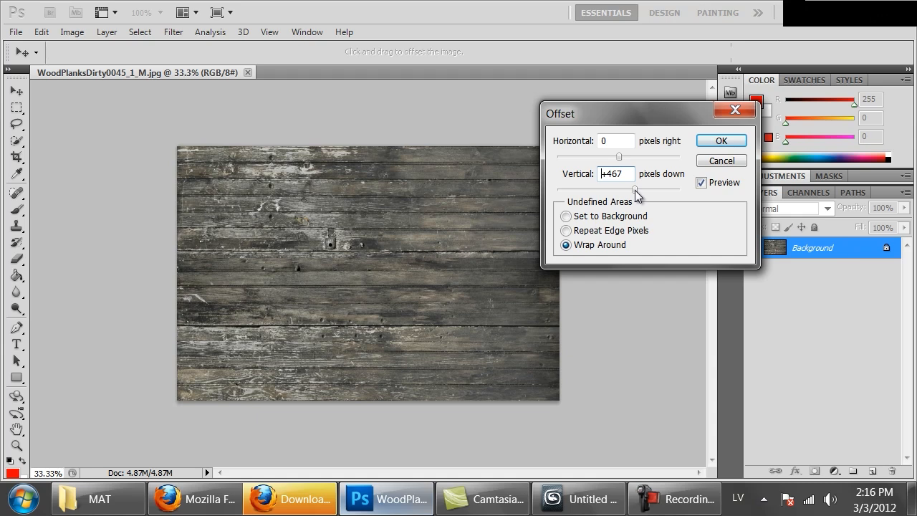
left_click(719, 140)
Step: Examine the horizontal seam across the middle of the planks image at high magnification
key("m")
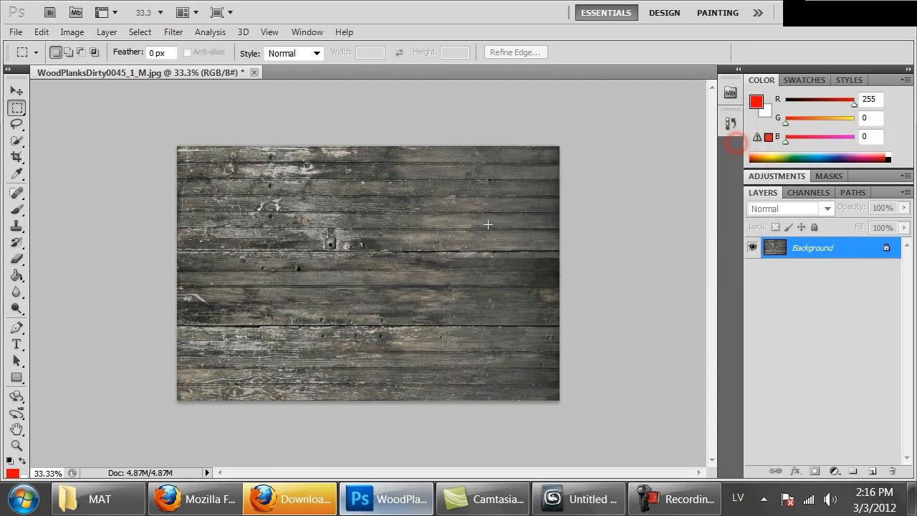
key("ctrl+plus")
key("ctrl+plus")
left_click_drag(490, 224, 273, 246)
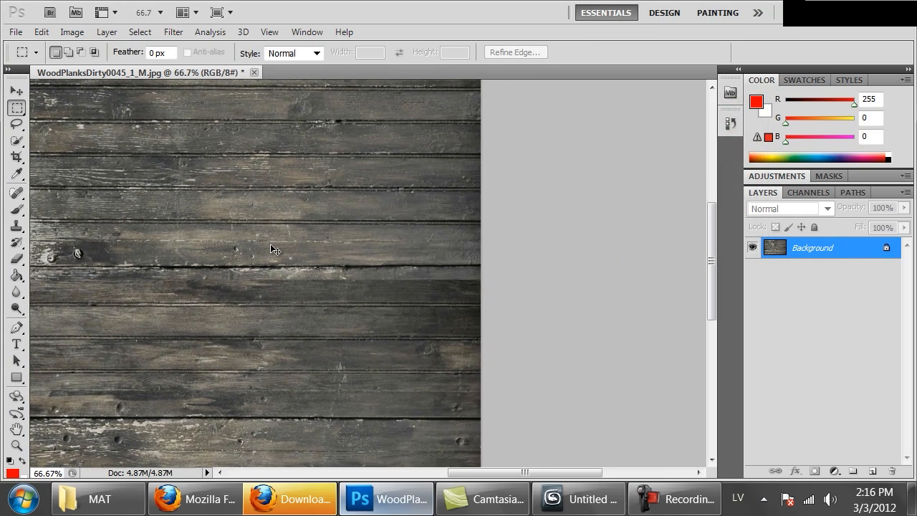
key("ctrl+plus")
key("ctrl+plus")
key("ctrl+plus")
key("ctrl+plus")
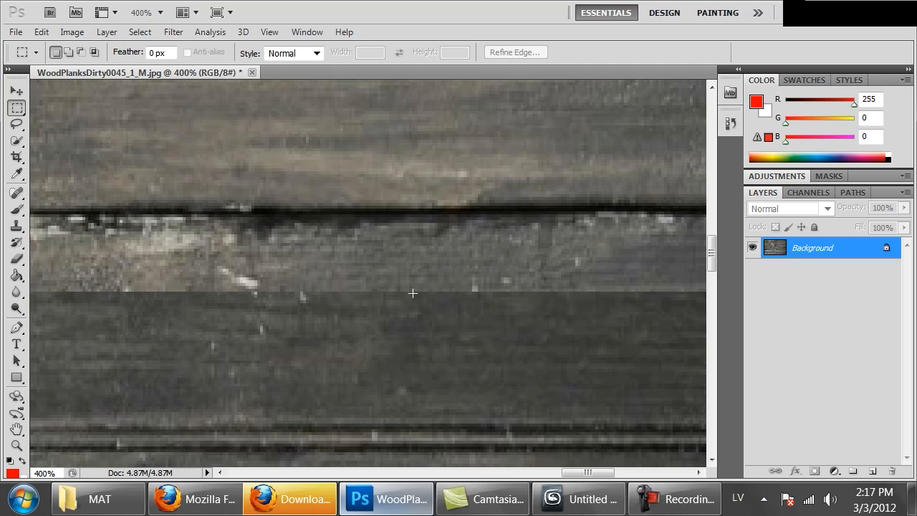
key("ctrl+minus")
key("ctrl+minus")
key("ctrl+minus")
Step: Select a full-width strip of three planks in the upper part of the image and copy it to a new layer
left_click_drag(199, 207, 459, 207)
key("ctrl+minus")
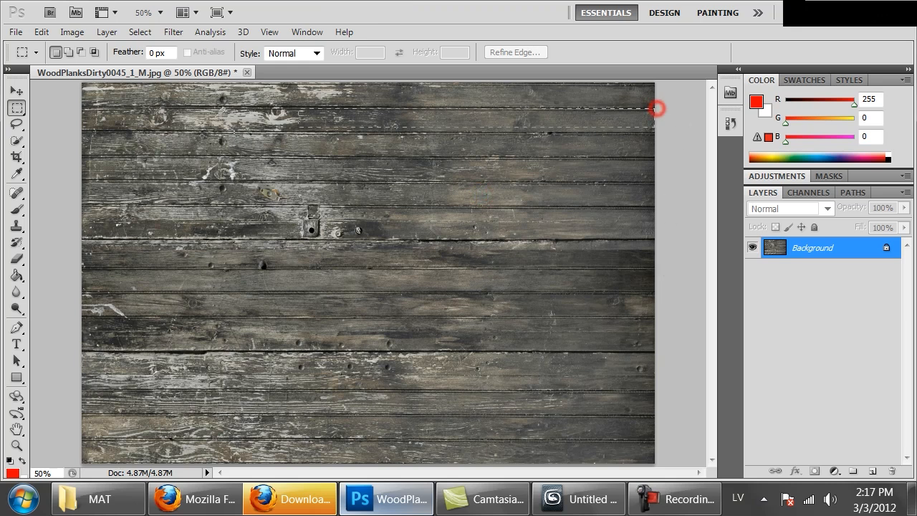
left_click_drag(76, 156, 75, 180)
left_click_drag(75, 181, 75, 181)
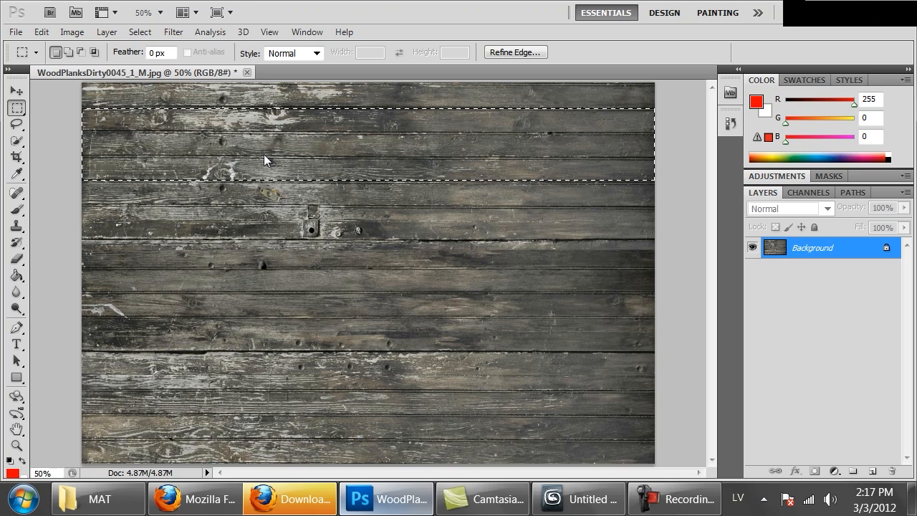
left_click_drag(347, 154, 328, 267)
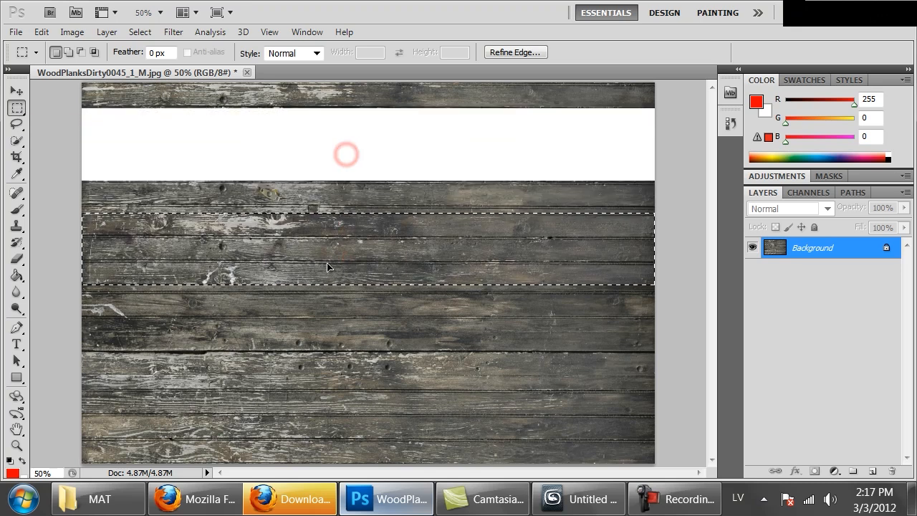
key("ctrl+z")
key("ctrl+j")
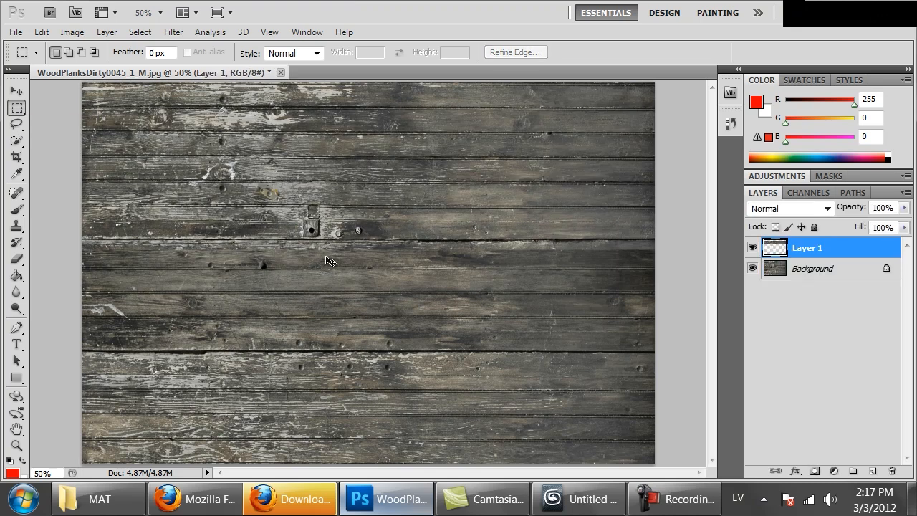
Step: Duplicate the three-plank strip over the horizontal seam and nudge the copy into line with the gap below the metal latch
left_click_drag(379, 143, 340, 273)
key("ctrl+j")
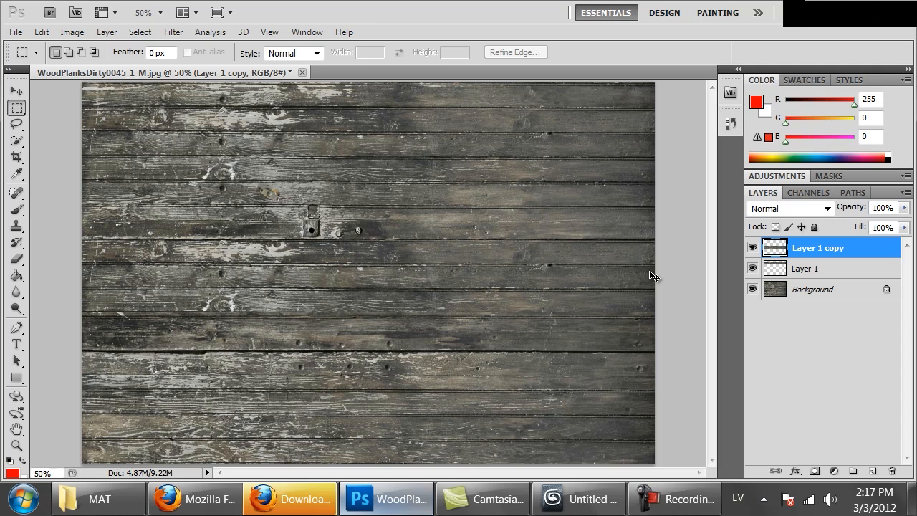
key("ctrl+Up")
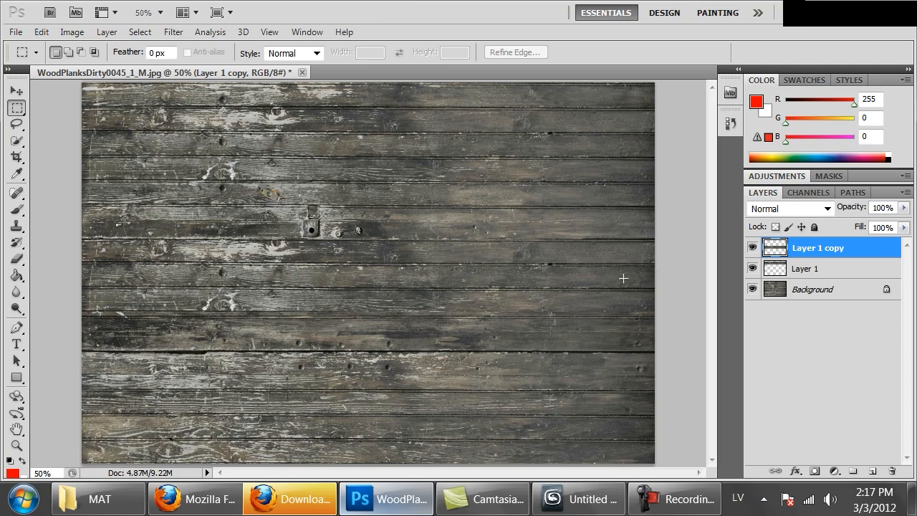
Step: Erase the lower edge of the copied plank strip across the full width with a 98 px eraser
key("e")
right_click(531, 342)
left_click(623, 328)
left_click(681, 240)
mouse_move(667, 320)
left_mouse_down()
mouse_move(159, 318)
mouse_move(7, 328)
mouse_move(193, 310)
mouse_move(473, 322)
left_mouse_up()
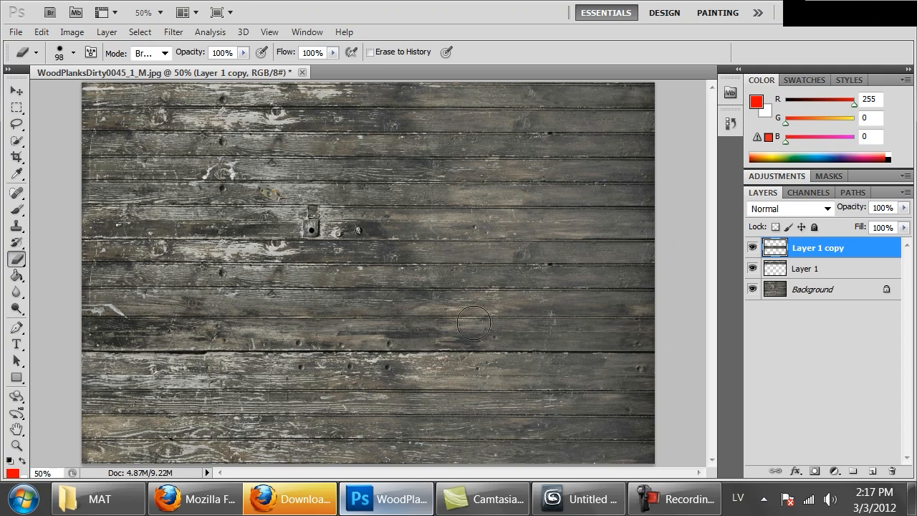
left_click_drag(114, 320, 64, 315)
Step: Inspect the patched planks up close for visible edges and repeated details around the metal latch
key("ctrl+minus")
key("ctrl+plus")
key("ctrl+plus")
key("ctrl+plus")
key("ctrl+plus")
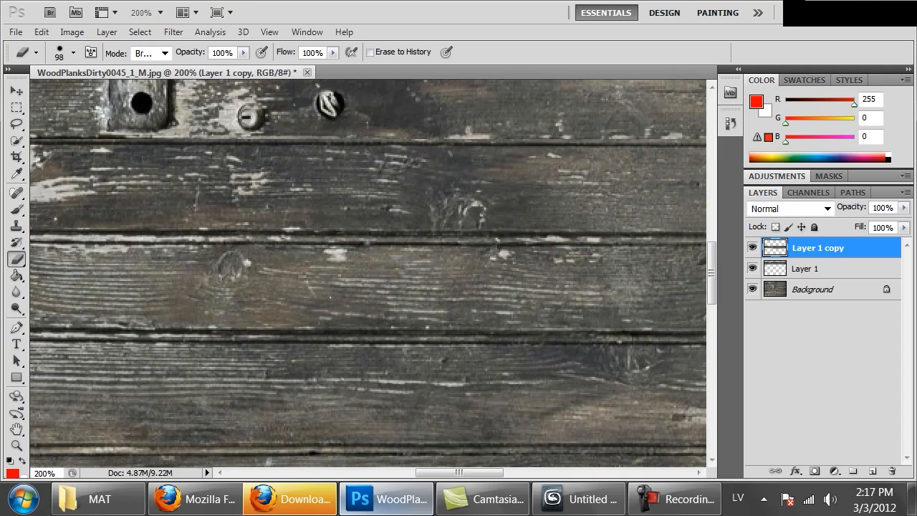
left_click_drag(227, 352, 704, 456)
left_click_drag(519, 284, 375, 444)
key("ctrl+minus")
key("ctrl+minus")
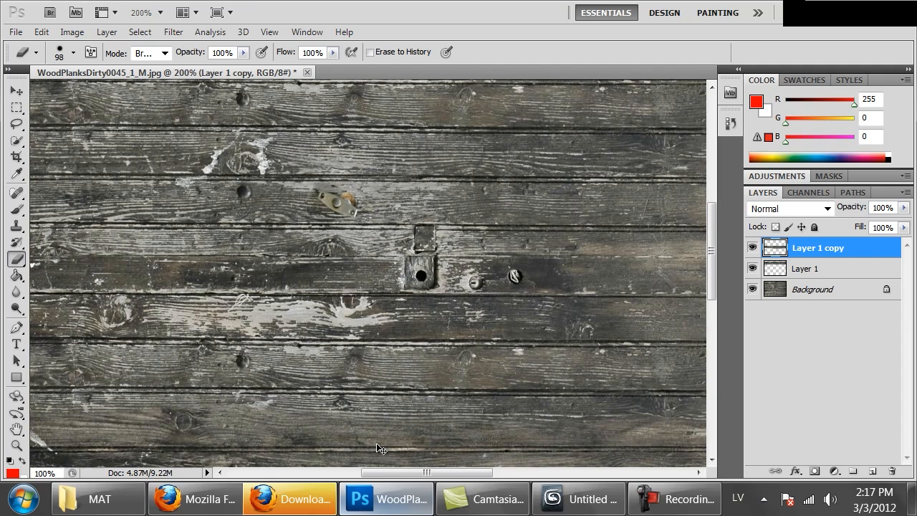
key("ctrl+minus")
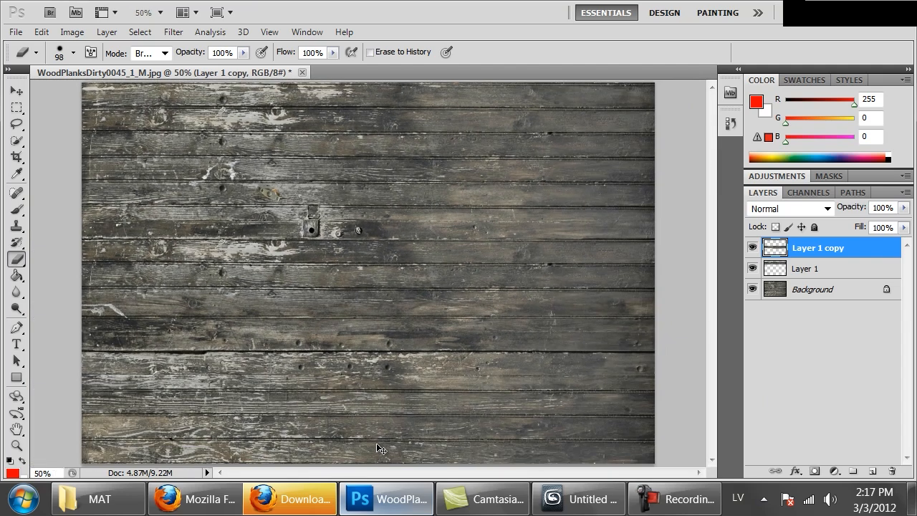
key("ctrl+plus")
key("ctrl+plus")
mouse_move(220, 262)
left_mouse_down()
mouse_move(344, 454)
mouse_move(367, 446)
left_mouse_up()
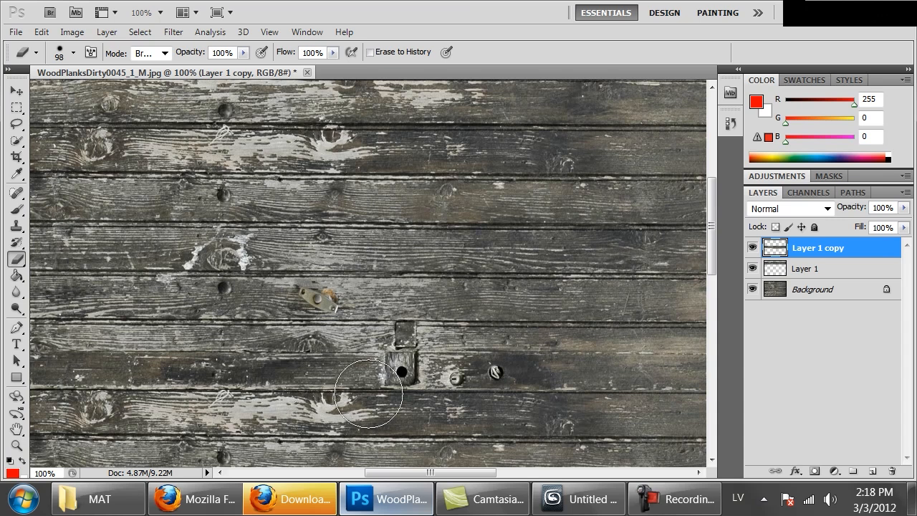
mouse_move(363, 316)
left_mouse_down()
mouse_move(469, 292)
mouse_move(387, 252)
mouse_move(340, 243)
left_mouse_up()
Step: Clone over the repeated knot in the white paint patch below the latch using the Clone Stamp at 28 px and 10 px
right_click(375, 301)
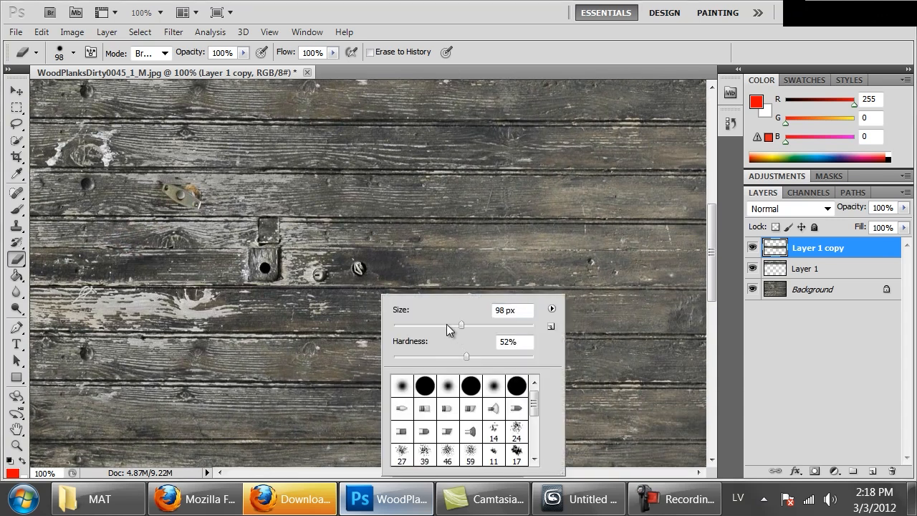
left_click(16, 226)
right_click(484, 302)
left_click(521, 325)
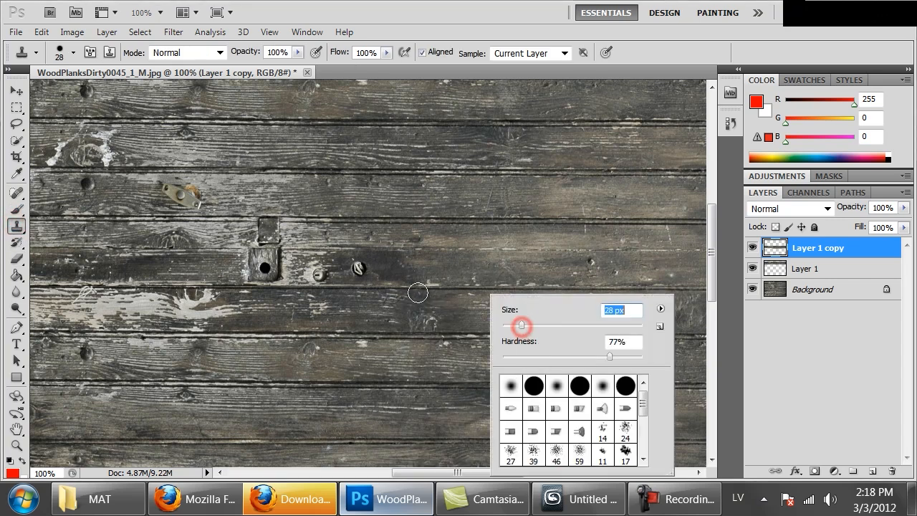
left_click(461, 303)
left_click(184, 297)
right_click(614, 316)
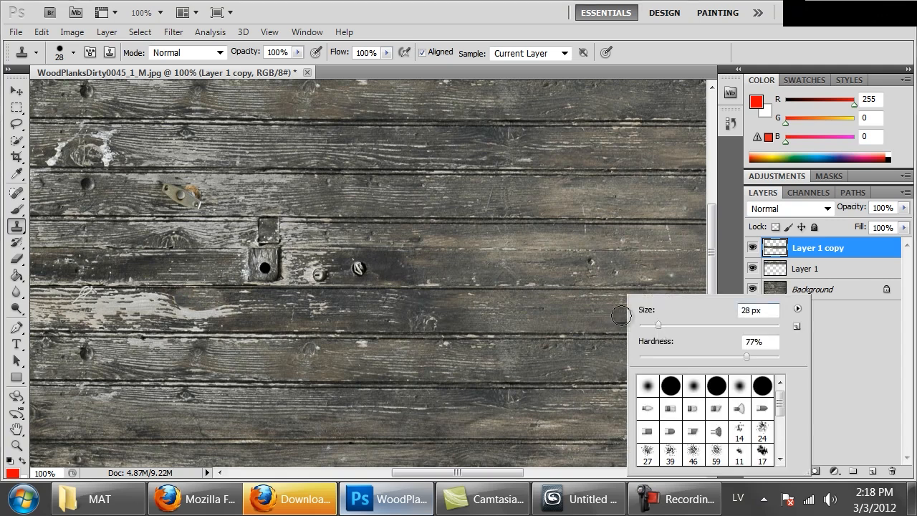
left_click_drag(647, 329, 645, 329)
left_click(441, 296)
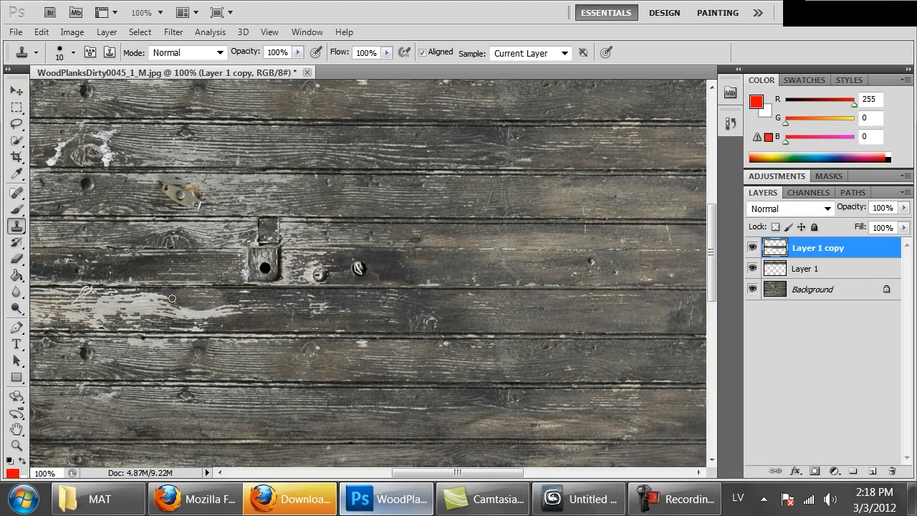
mouse_move(310, 288)
left_mouse_down()
mouse_move(597, 287)
mouse_move(580, 289)
left_mouse_up()
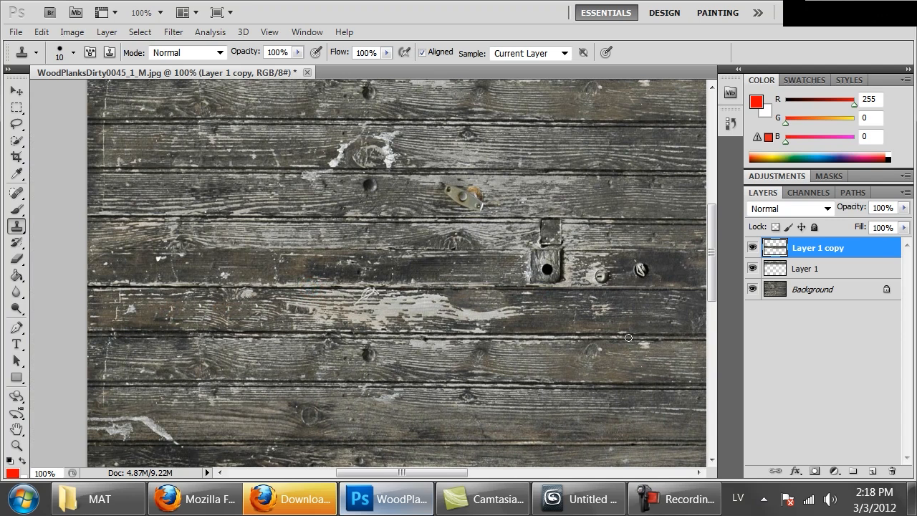
Step: Review the retouched planks image at several magnifications to judge how the patched strip blends in
key("ctrl+minus")
key("ctrl+minus")
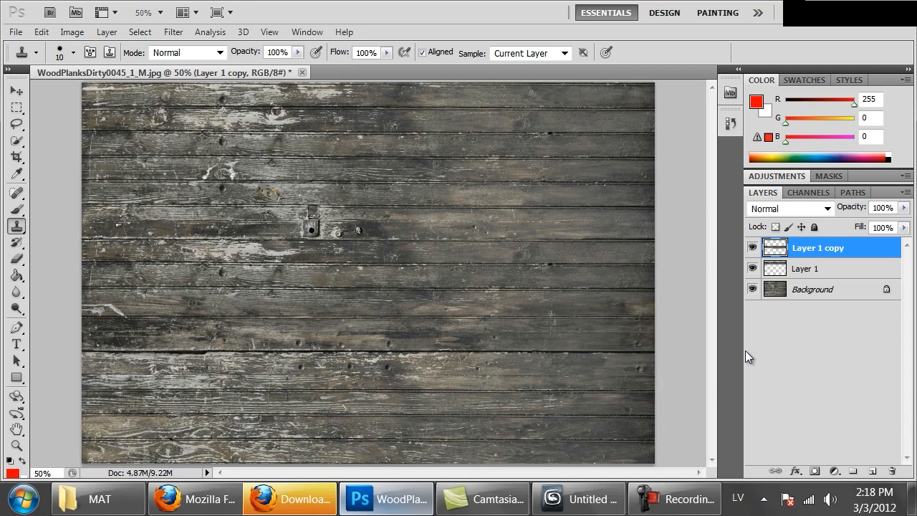
key("ctrl+minus")
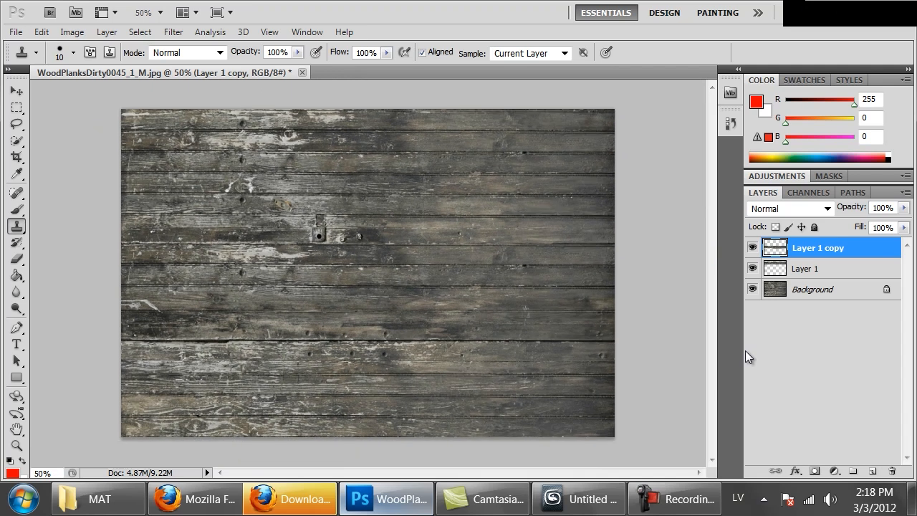
key("ctrl+plus")
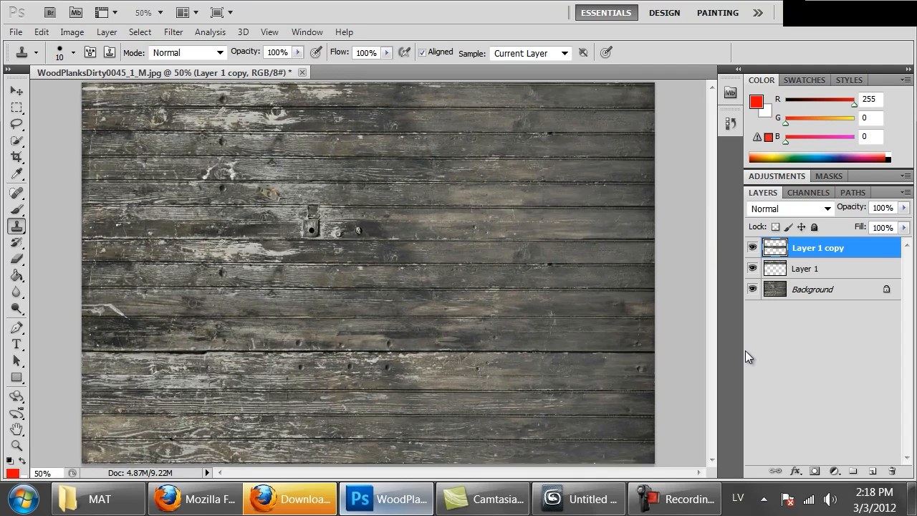
key("ctrl+plus")
key("ctrl+plus")
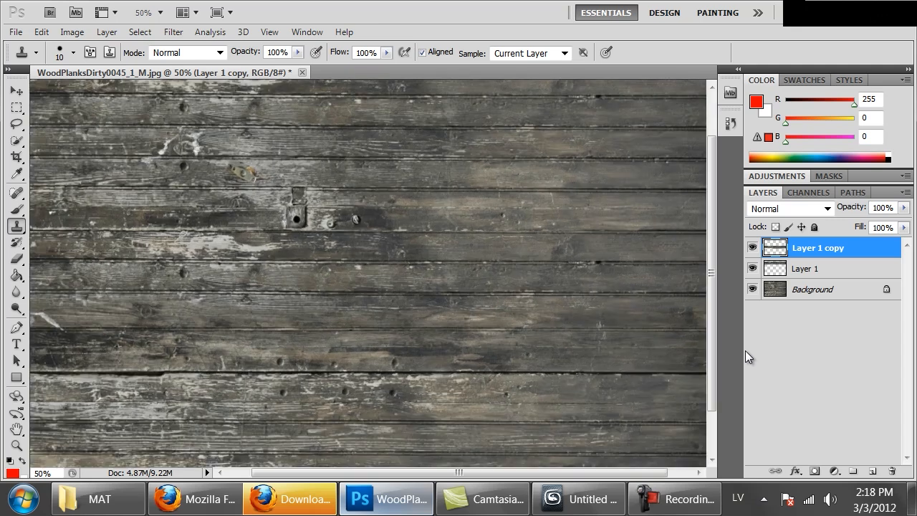
key("ctrl+minus")
key("ctrl+minus")
key("ctrl+minus")
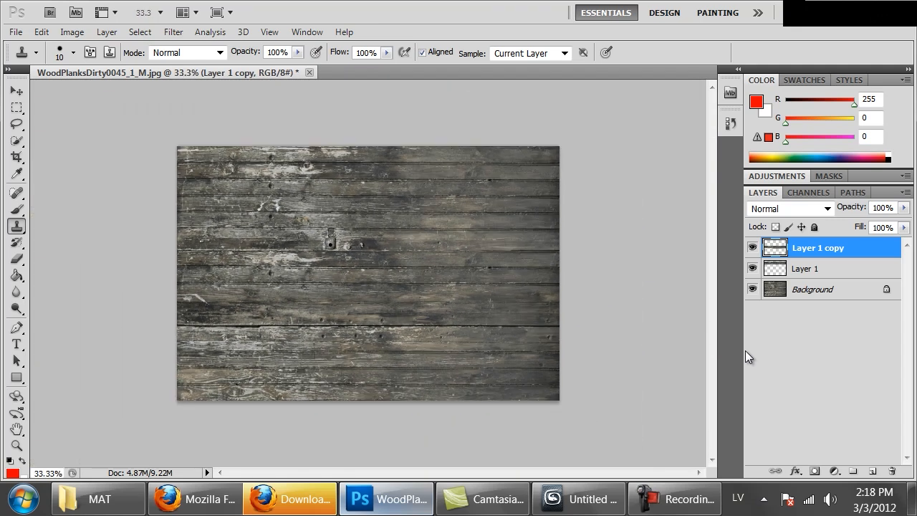
Step: Merge both plank strip layers down into the Background layer
key("ctrl+e")
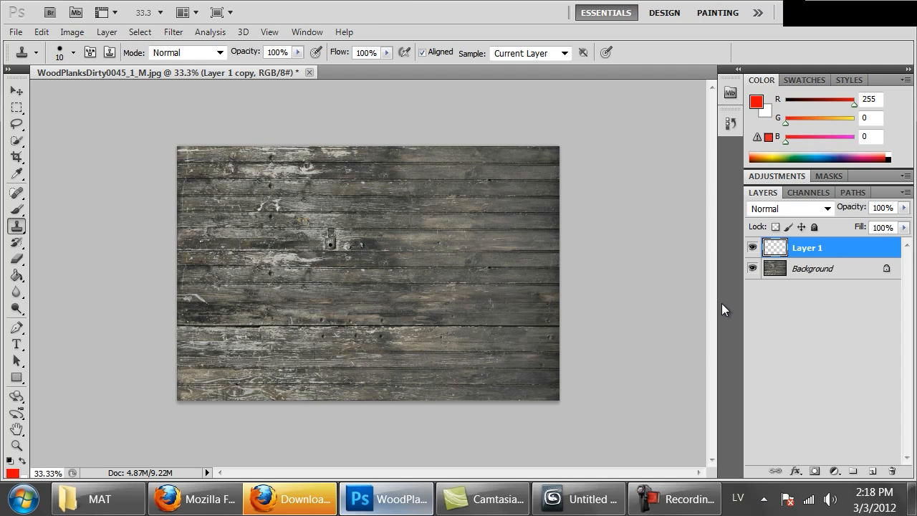
key("ctrl+e")
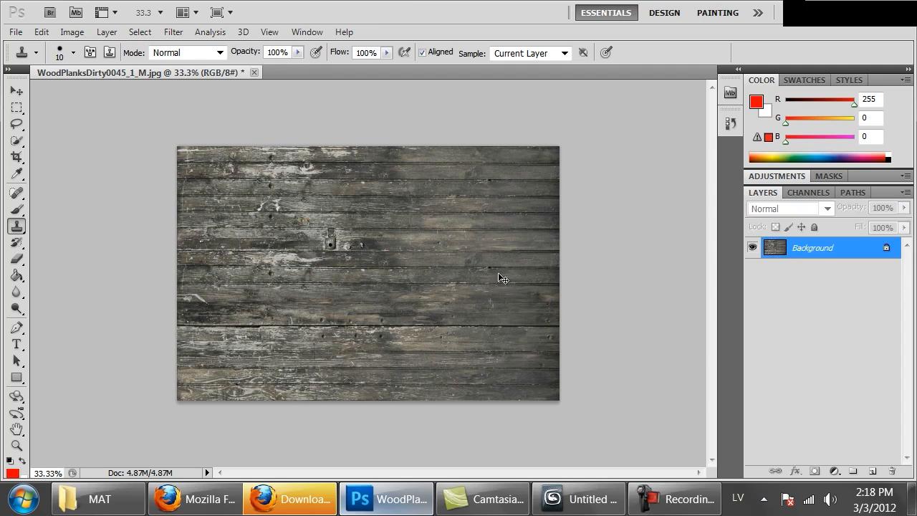
Step: Offset the whole image horizontally with wrap around and 0 vertical offset so the side seam sits at the image's middle
key("ctrl+a")
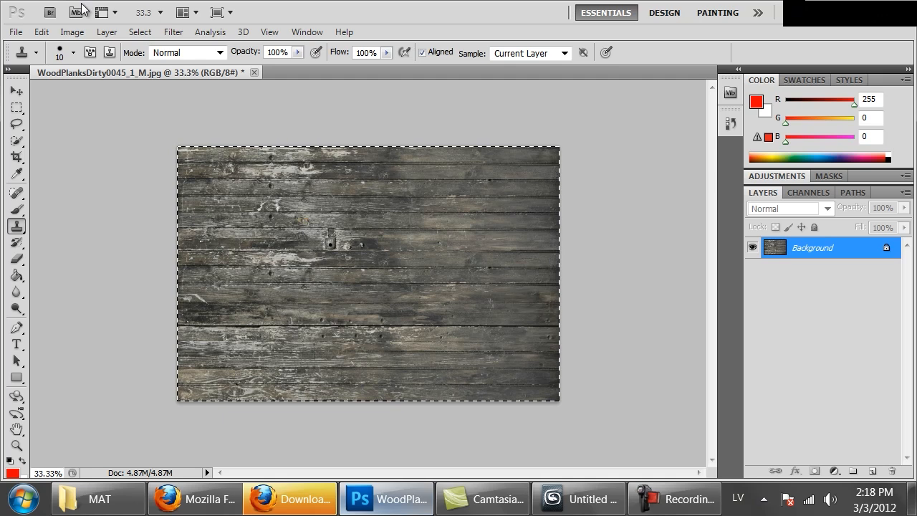
left_click(172, 33)
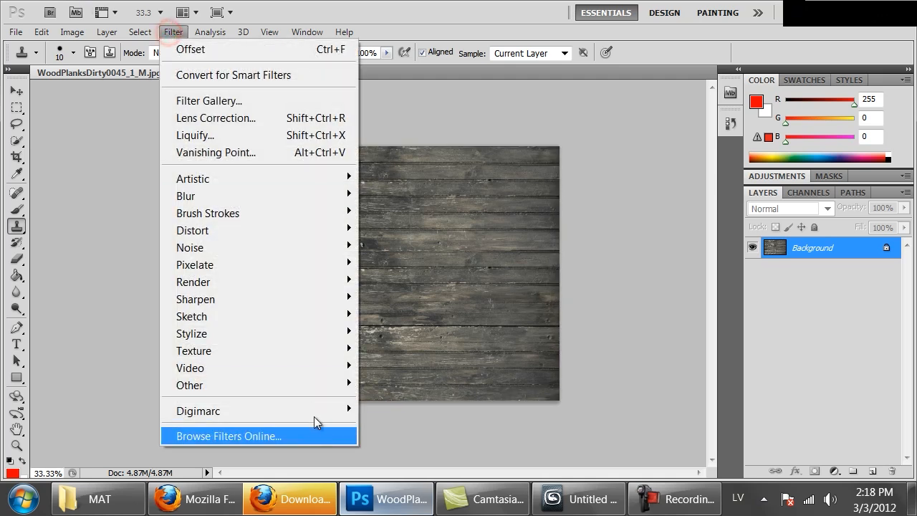
mouse_move(331, 387)
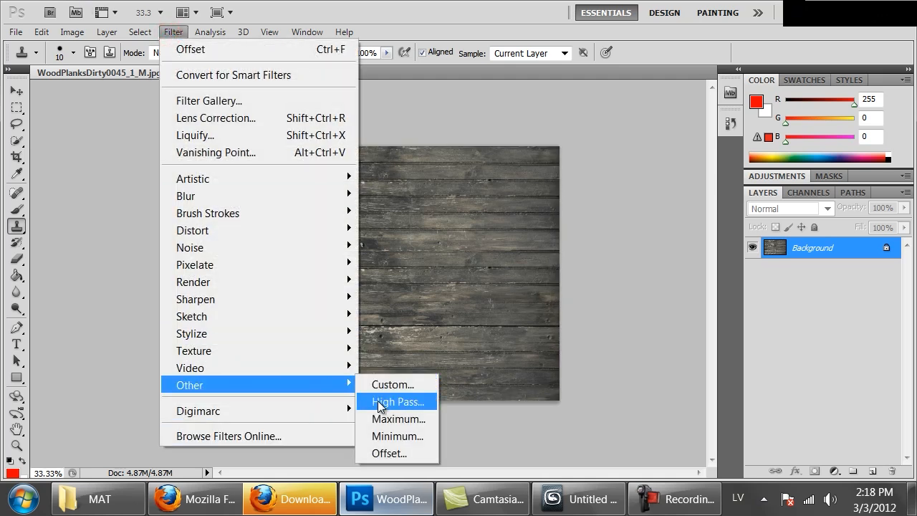
left_click(386, 452)
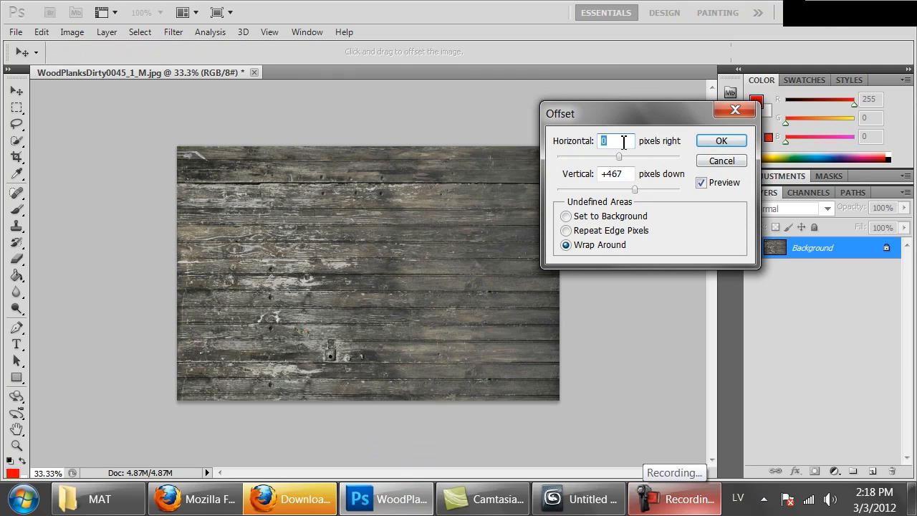
double_click(628, 175)
type("0")
left_click_drag(618, 156, 631, 162)
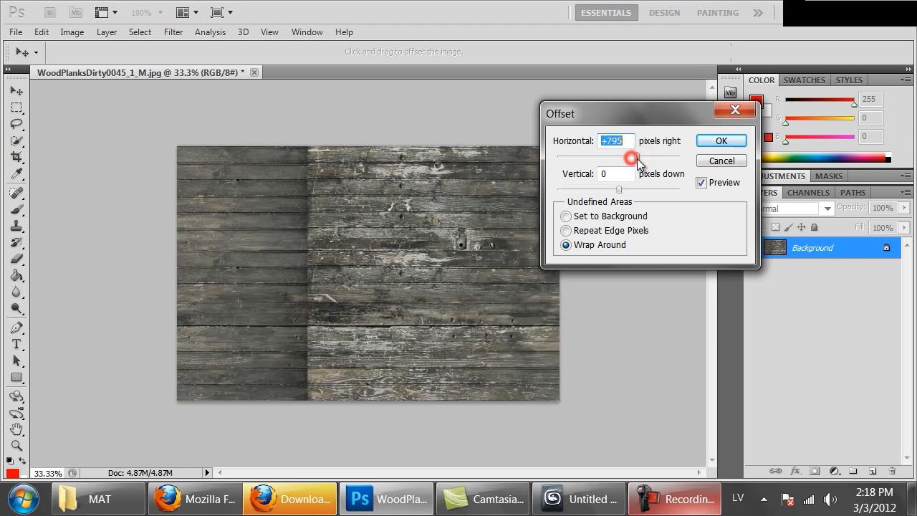
left_click(721, 141)
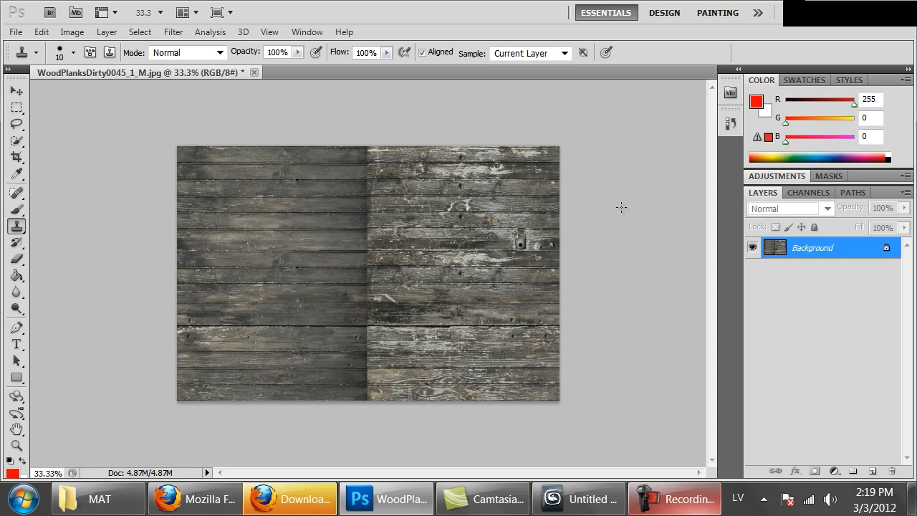
Step: Copy a full-height strip of the dark planks to a new layer and move it over the vertical seam
key("ctrl+a")
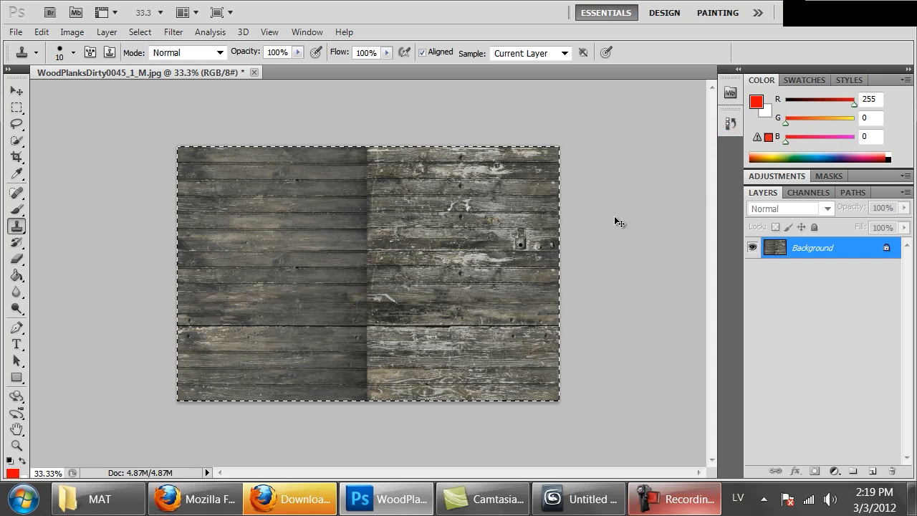
key("m")
left_click(376, 127)
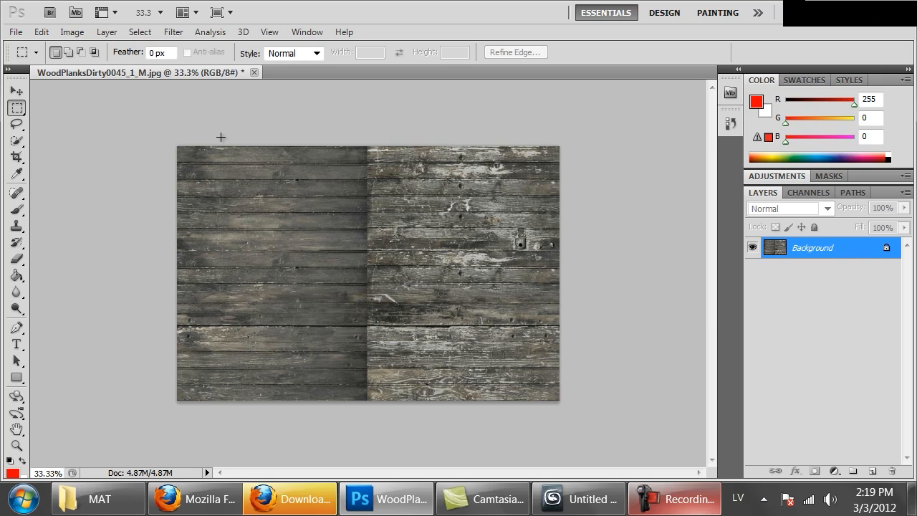
left_click_drag(194, 134, 284, 459)
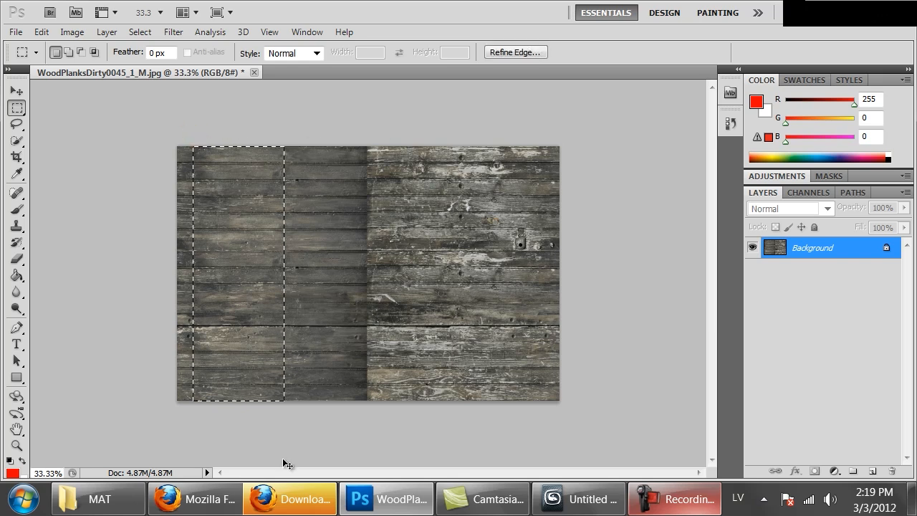
key("ctrl+j")
left_click_drag(229, 262, 359, 285)
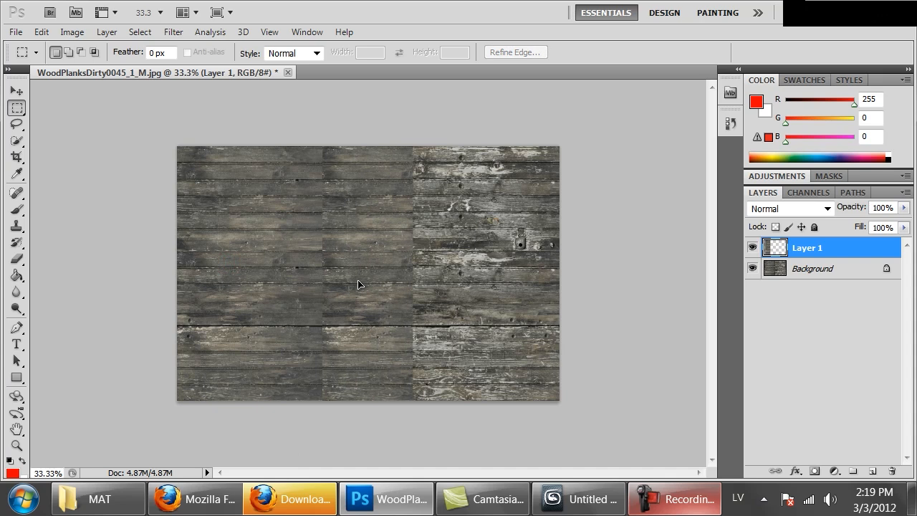
Step: Widen the copied plank strip to about 160% with Free Transform, keeping its height at 100%
right_click(387, 239)
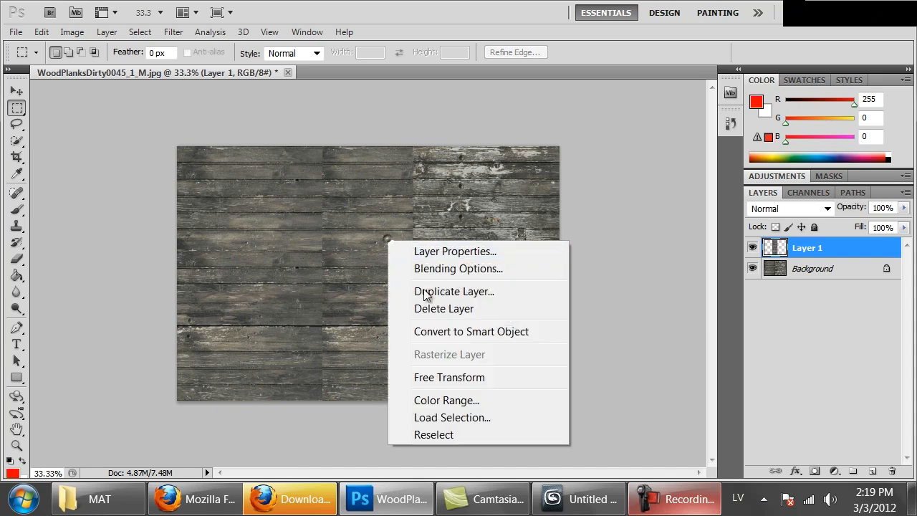
left_click(403, 376)
left_click_drag(415, 272, 442, 275)
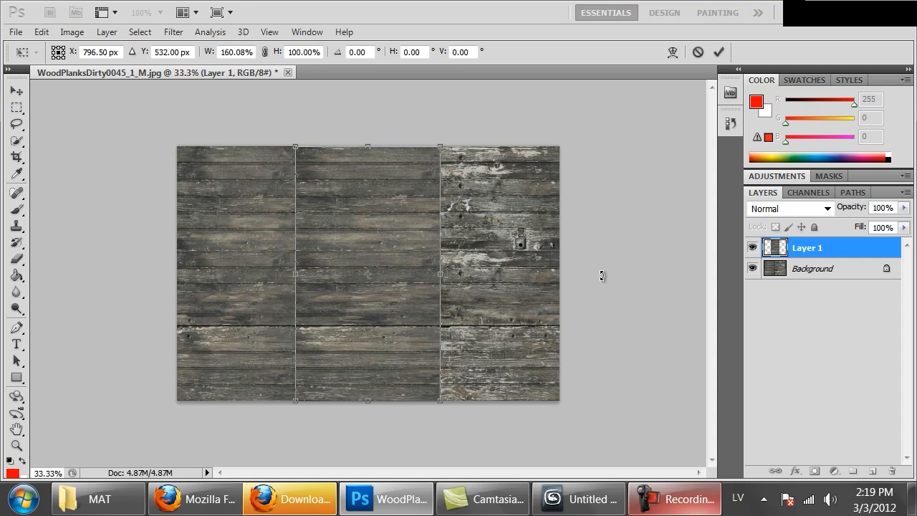
key("Return")
key("ctrl+plus")
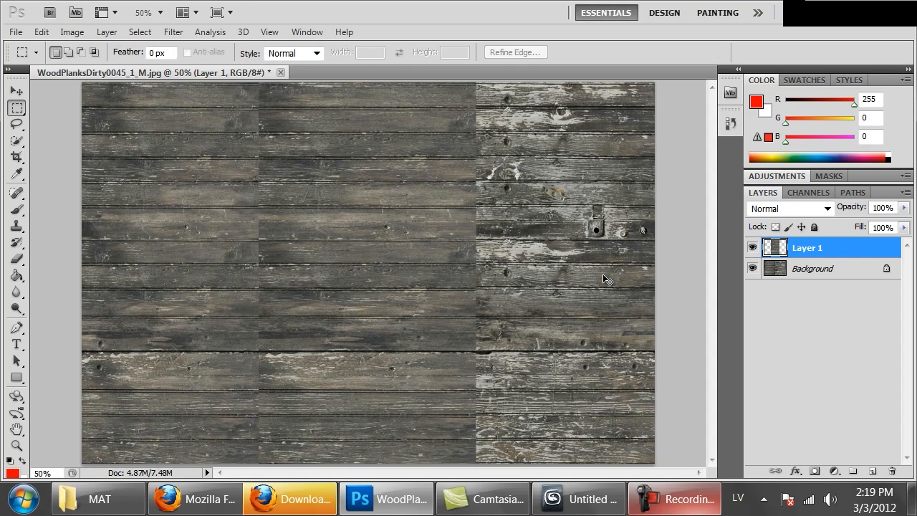
key("ctrl+minus")
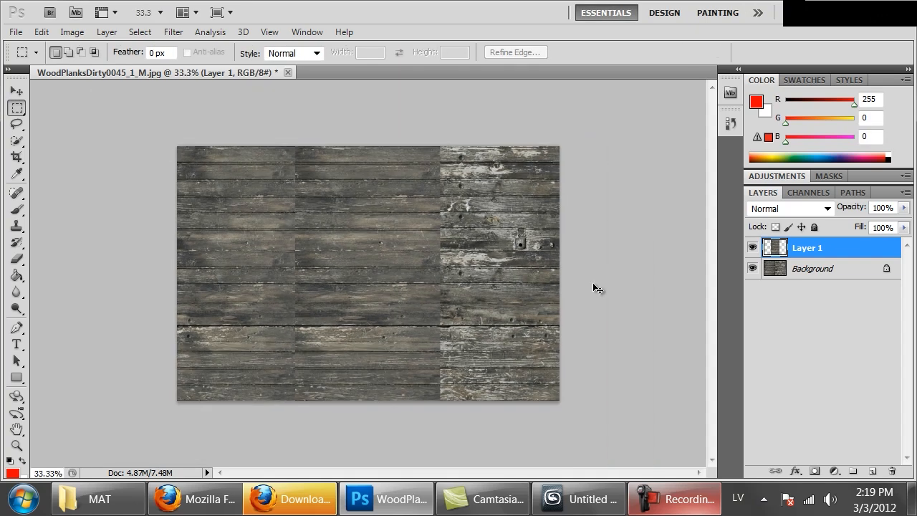
Step: Erase the strip's edge along the white-painted planks with a 180 px eraser at 42% hardness
key("e")
right_click(501, 153)
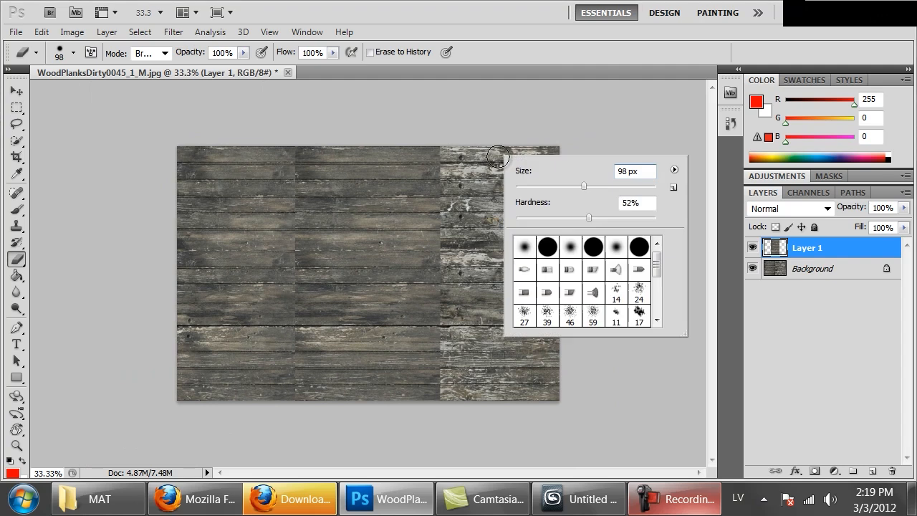
left_click_drag(574, 184, 567, 188)
left_click(613, 189)
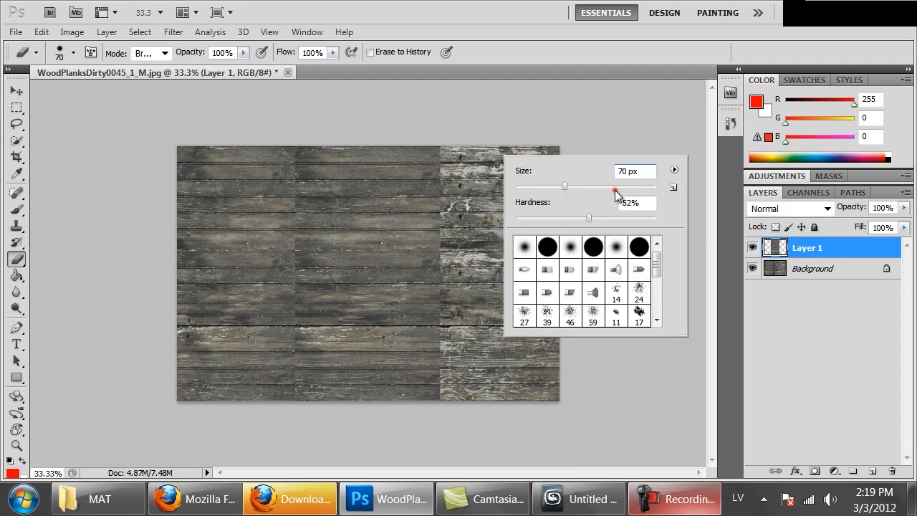
left_click(576, 218)
mouse_move(450, 133)
left_mouse_down()
mouse_move(439, 211)
mouse_move(455, 301)
left_mouse_up()
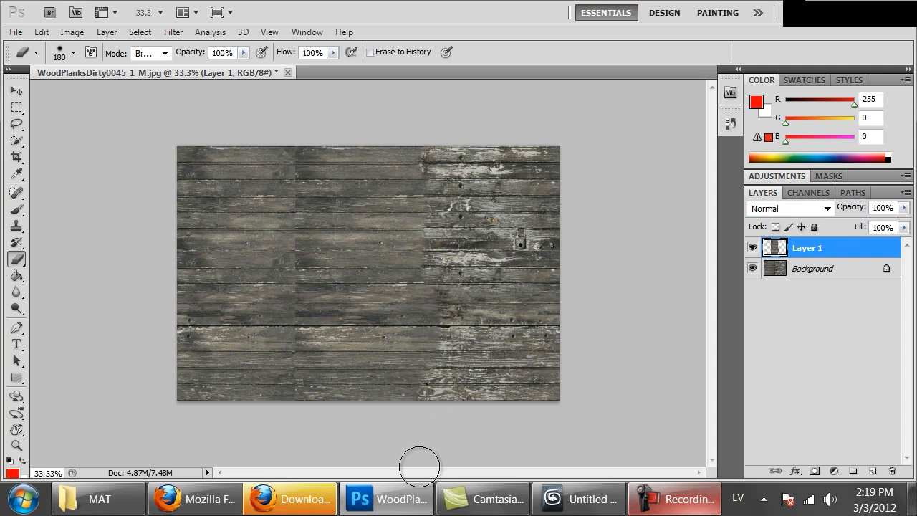
Step: Soften the strip's dark-side edge and further blend its painted-side edge using a 618 px eraser
right_click(258, 195)
left_click_drag(380, 226, 403, 225)
key("Return")
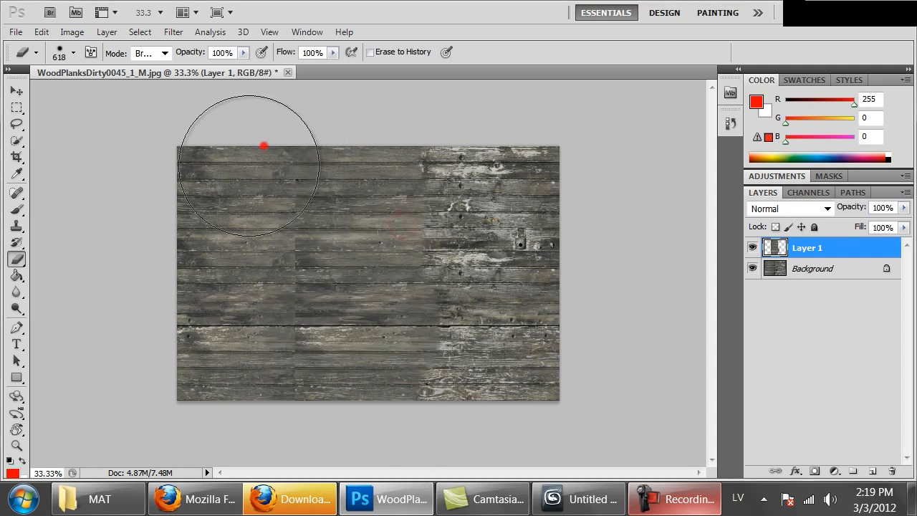
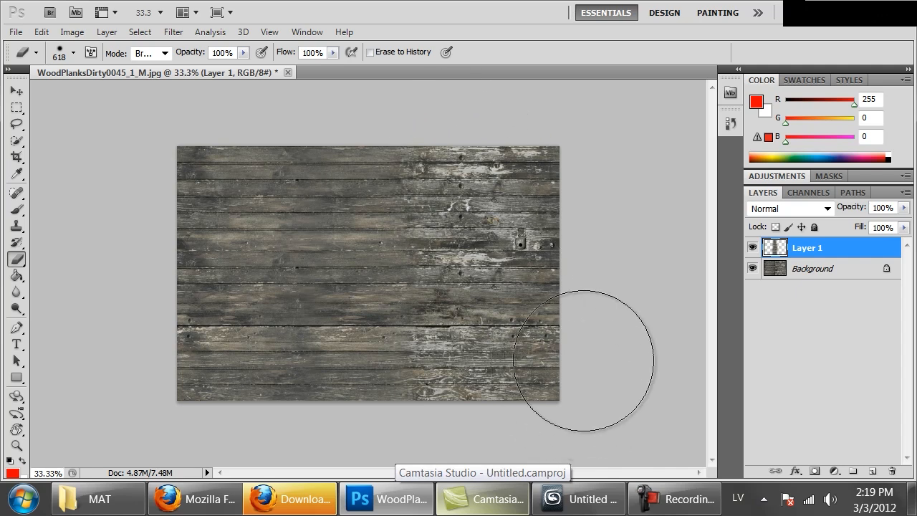
left_click(434, 270)
left_click(541, 403)
left_click(237, 293)
left_click(256, 268)
left_click(256, 232)
left_click(245, 156)
left_click(240, 383)
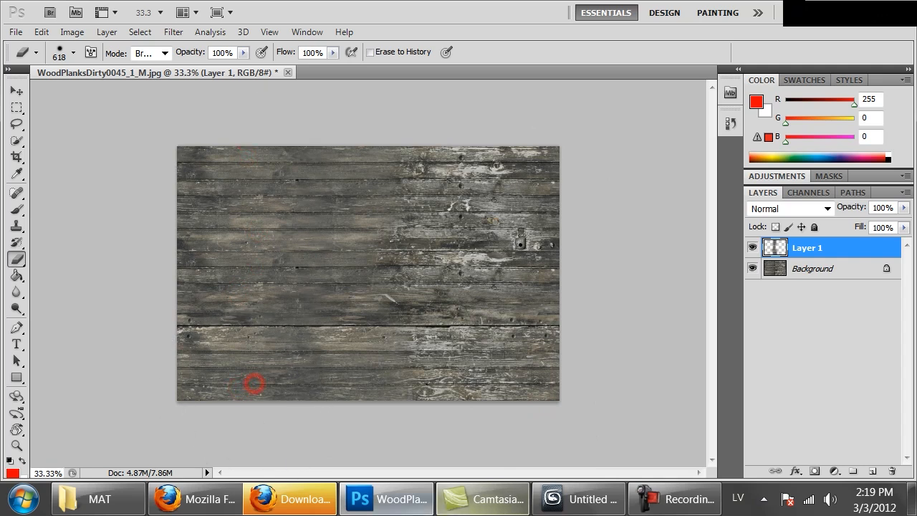
left_click(287, 418)
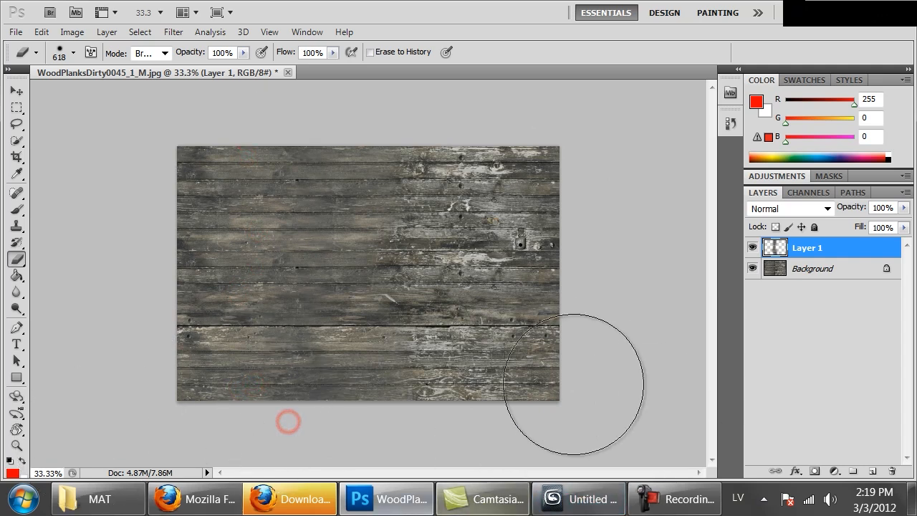
Step: Compare the image with and without the seam patch, and merge the patch layer down into the Background
key("ctrl+plus")
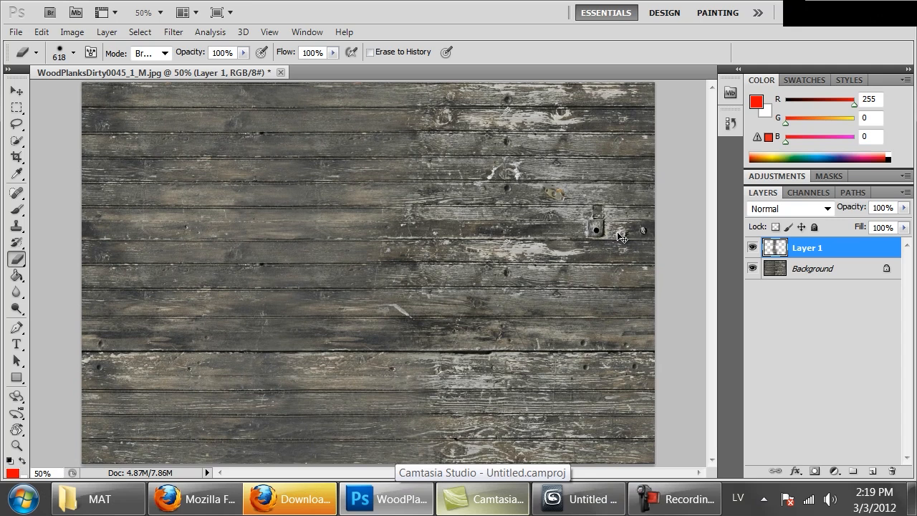
key("ctrl+minus")
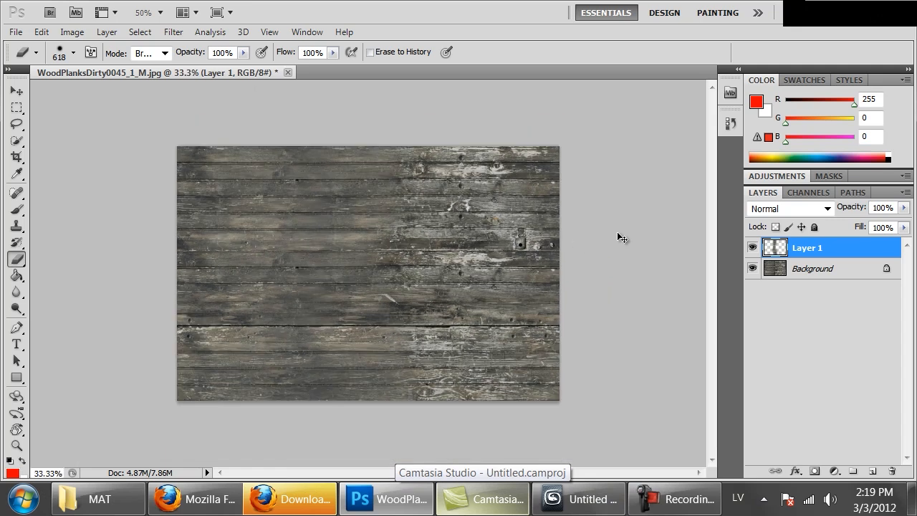
left_click(751, 247)
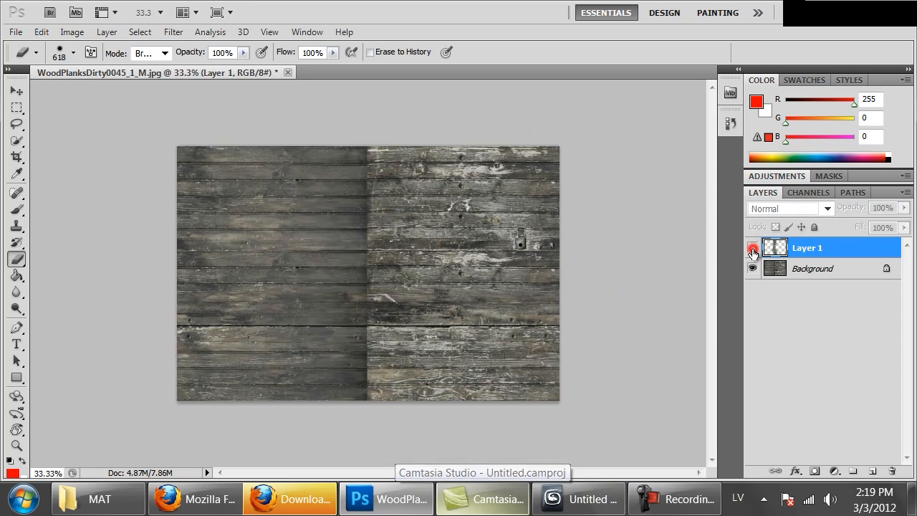
left_click(751, 247)
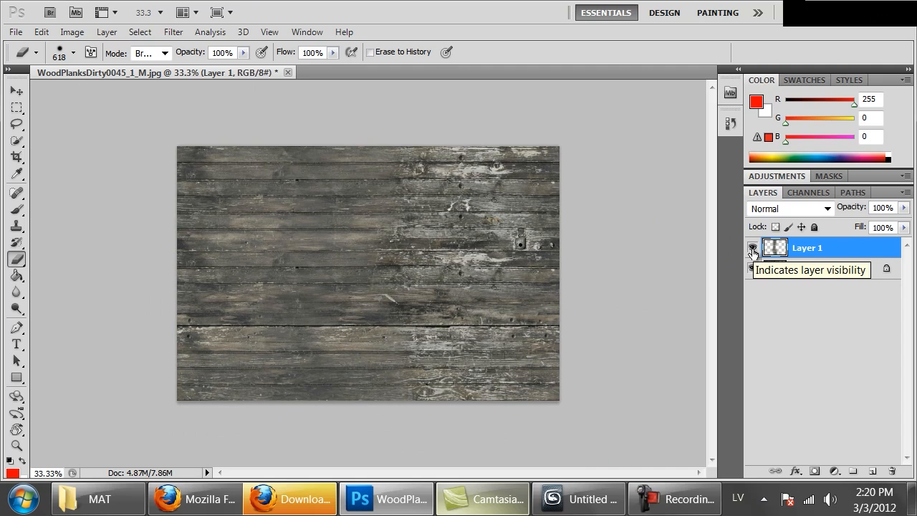
left_click(752, 248)
left_click(752, 248)
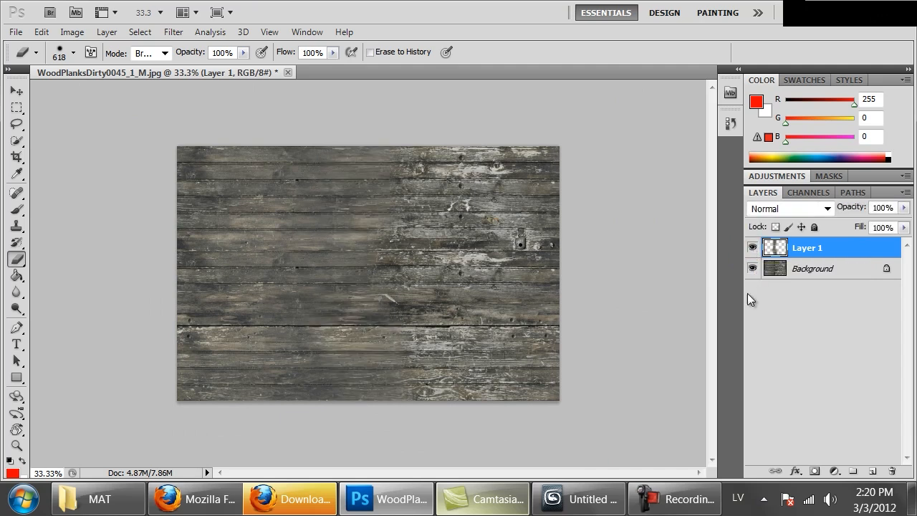
key("ctrl+e")
Step: Inspect the merged planks up close for visible edges and repeated details, with the Clone Stamp ready
key("ctrl+plus")
key("ctrl+plus")
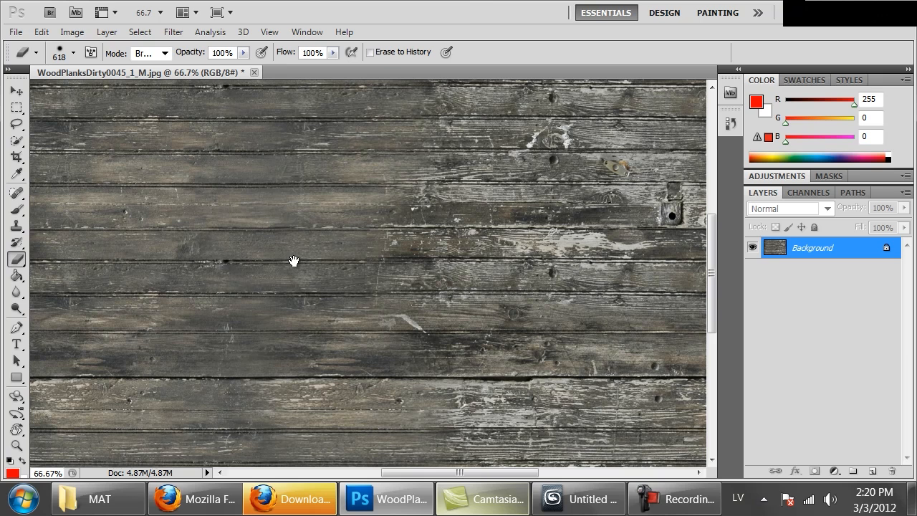
left_click_drag(294, 260, 370, 338)
right_click(428, 197)
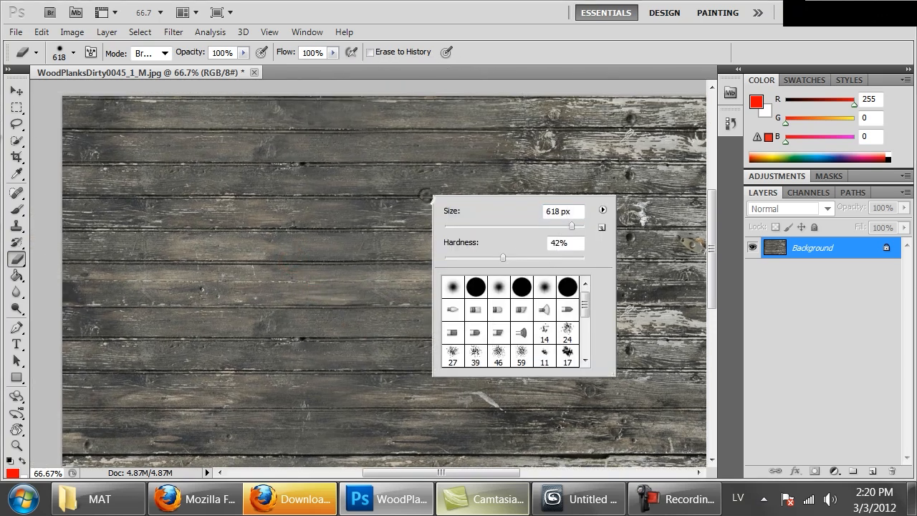
left_click(16, 226)
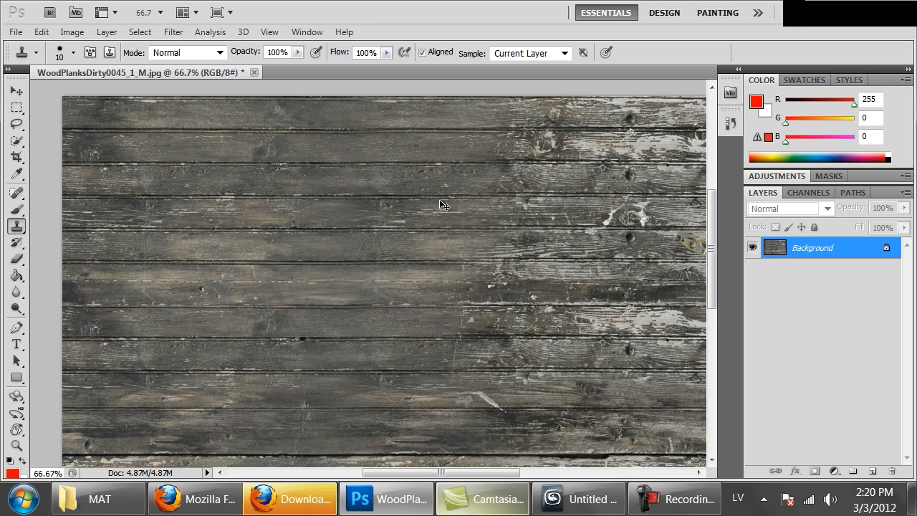
key("ctrl+minus")
key("ctrl+minus")
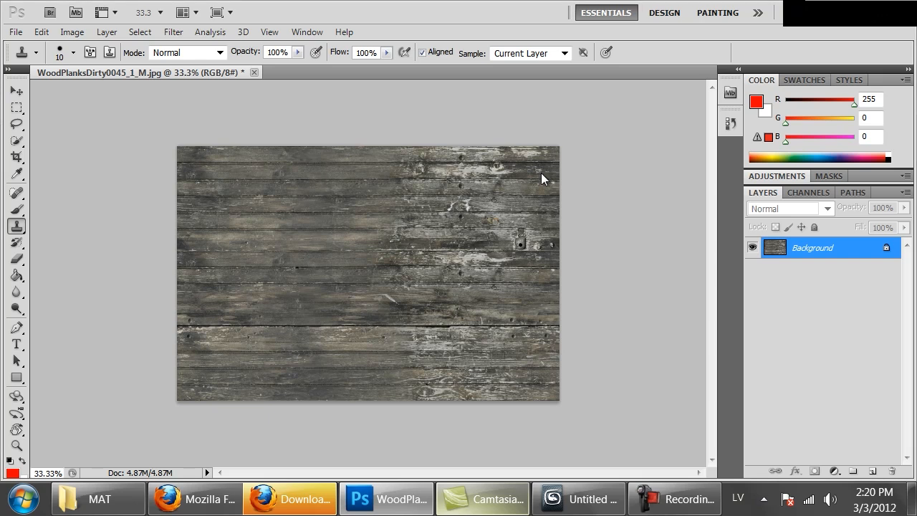
Step: Save the image as a JPEG named planks in the VRAY MATERIALS folder on the Desktop
key("ctrl+shift+s")
left_click(48, 129)
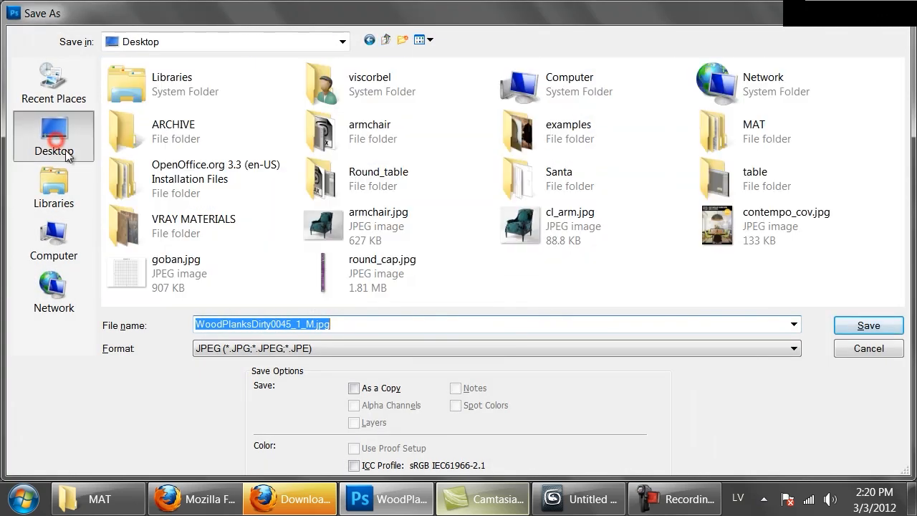
double_click(166, 226)
double_click(318, 329)
type("planks")
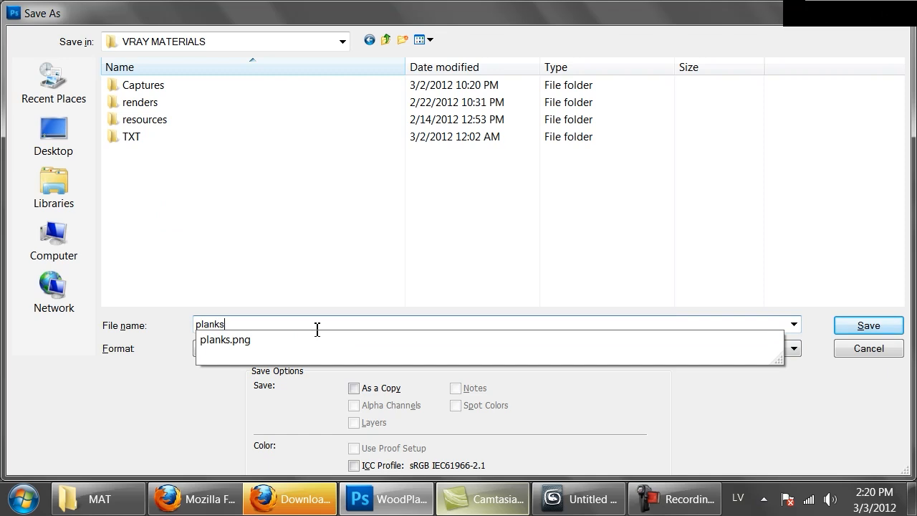
key("Return")
key("Return")
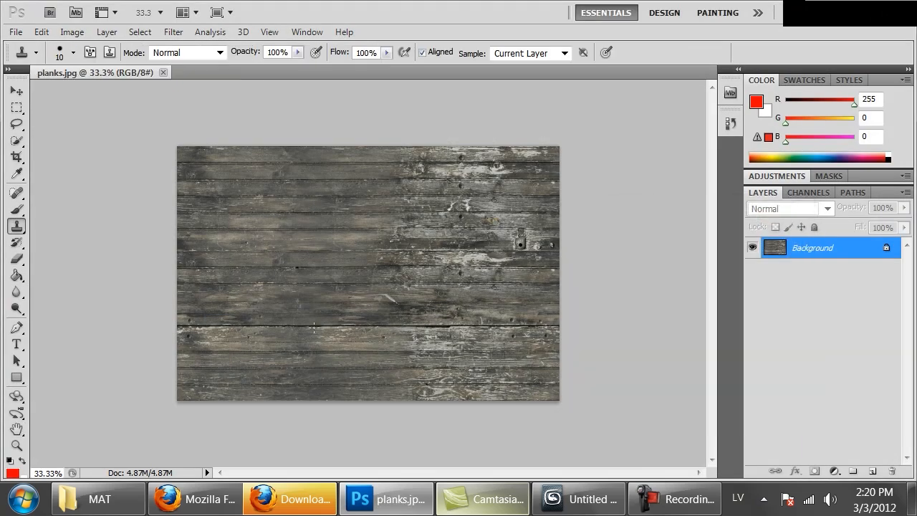
Step: Switch to 3ds Max and draw a large plane about 4163 mm long in the Perspective viewport
key("F9")
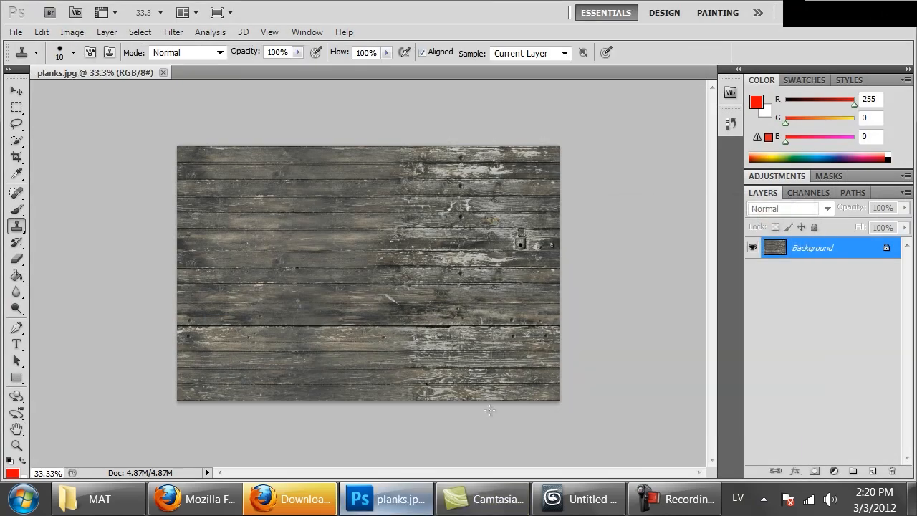
left_click(586, 497)
right_click(548, 258)
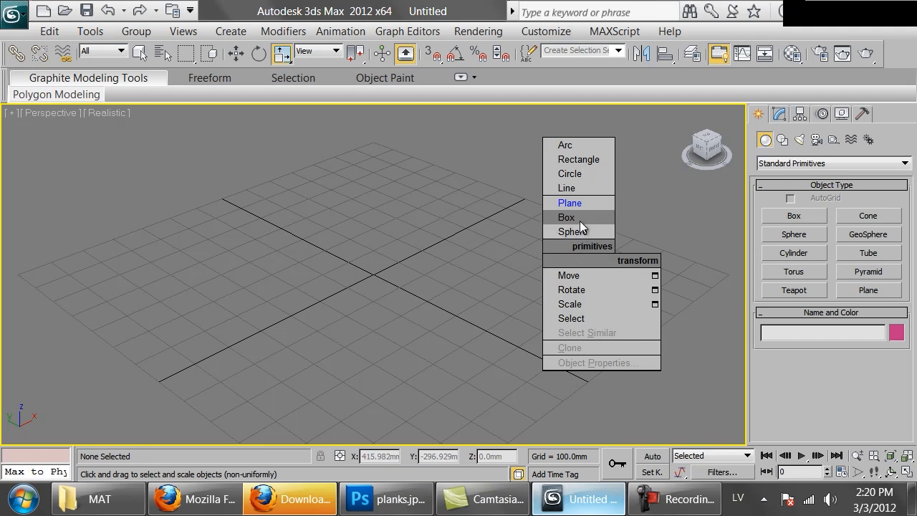
left_click(572, 203)
left_click_drag(440, 179, 411, 426)
scroll(537, 243, "up", 3)
left_click_drag(538, 227, 393, 200)
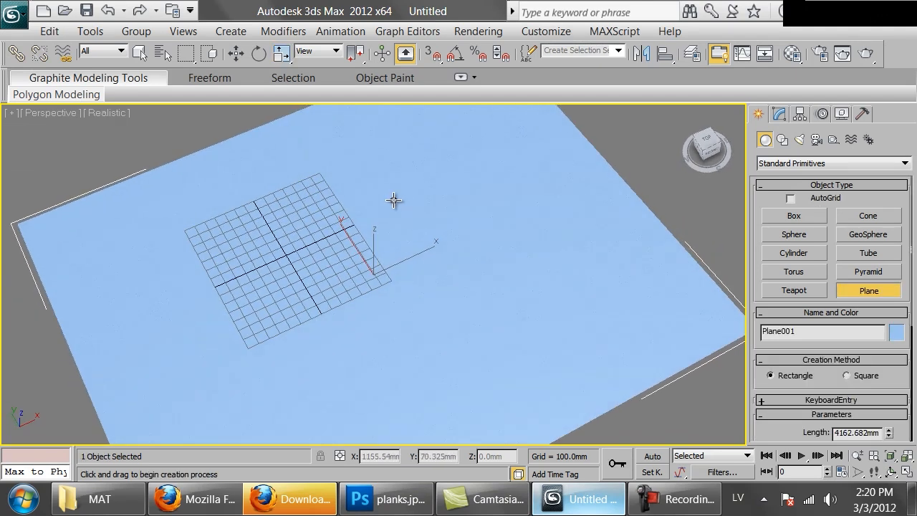
Step: Load planks.png as the diffuse bitmap of the unused material in the first slot of the second row
key("m")
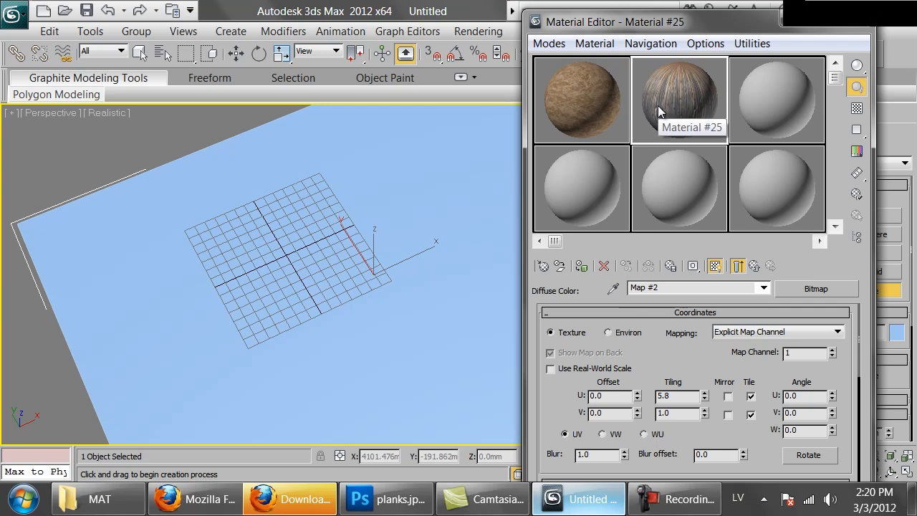
left_click(583, 178)
left_click(675, 419)
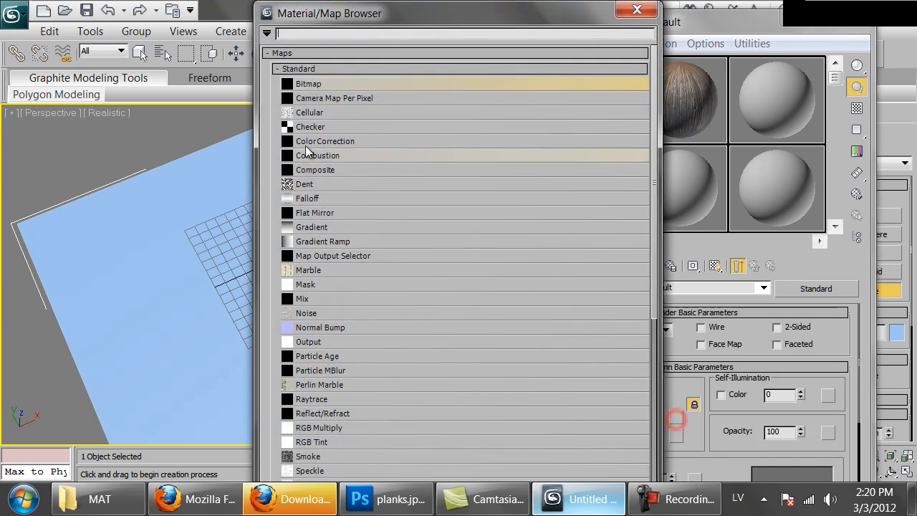
double_click(301, 84)
double_click(93, 180)
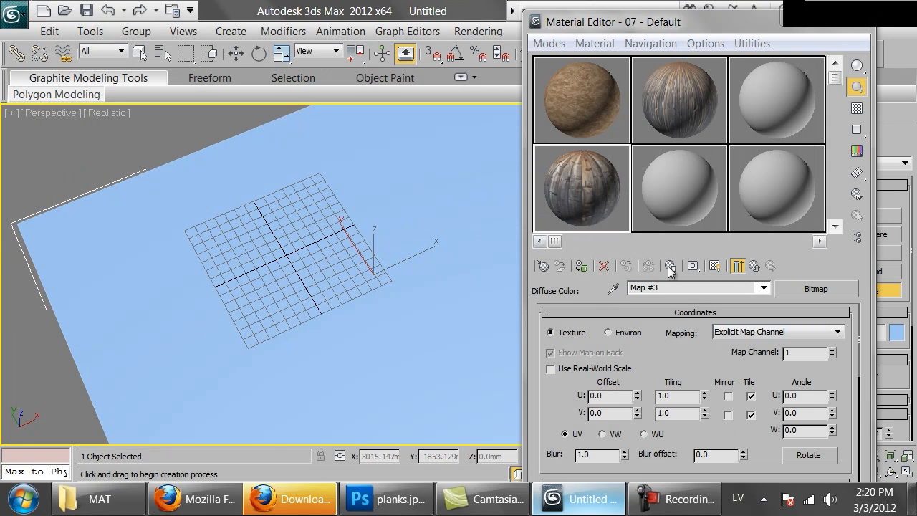
Step: Replace the material's diffuse bitmap with planks.jpg, listing all file types in the image selection
left_click(781, 293)
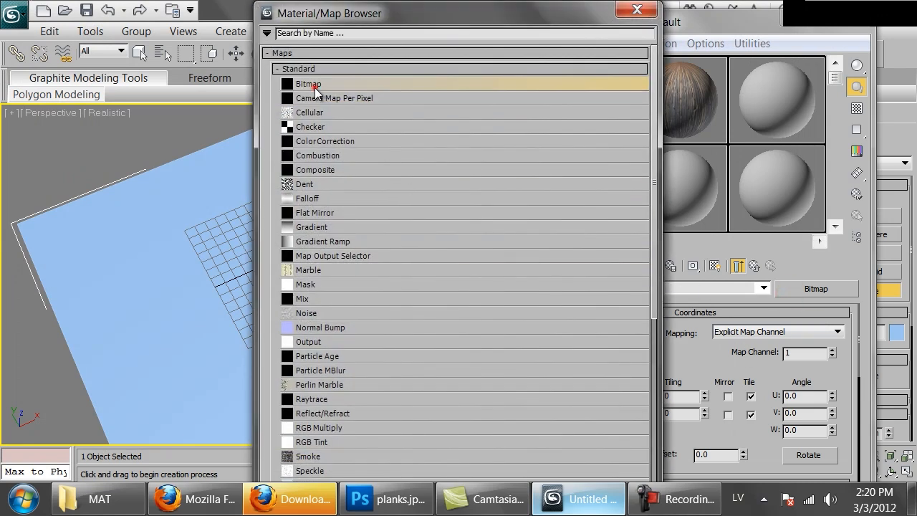
double_click(313, 86)
left_click(260, 296)
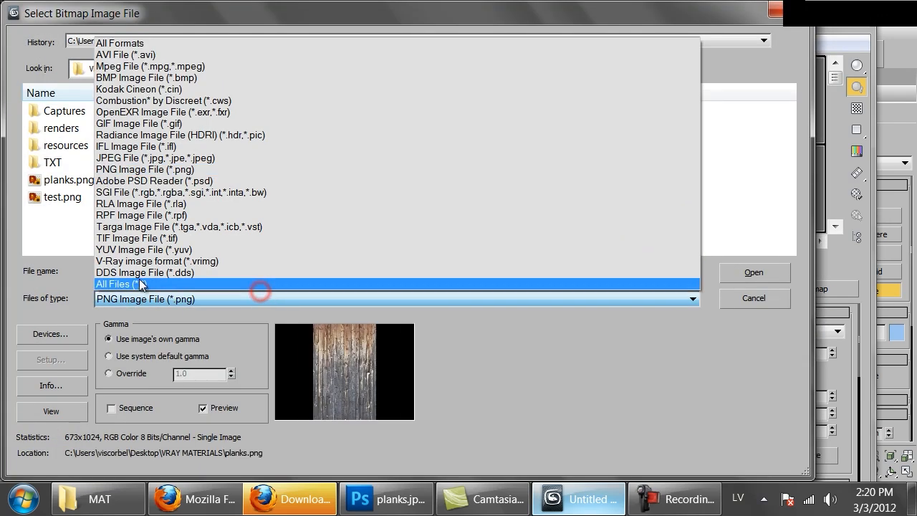
left_click(260, 285)
double_click(60, 180)
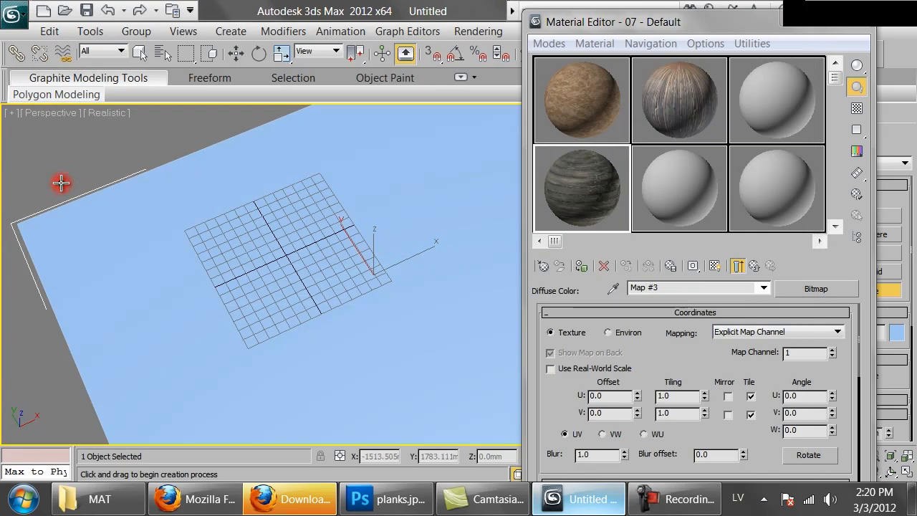
Step: Assign the dark planks material to the plane and show its map in the viewport
left_click(719, 267)
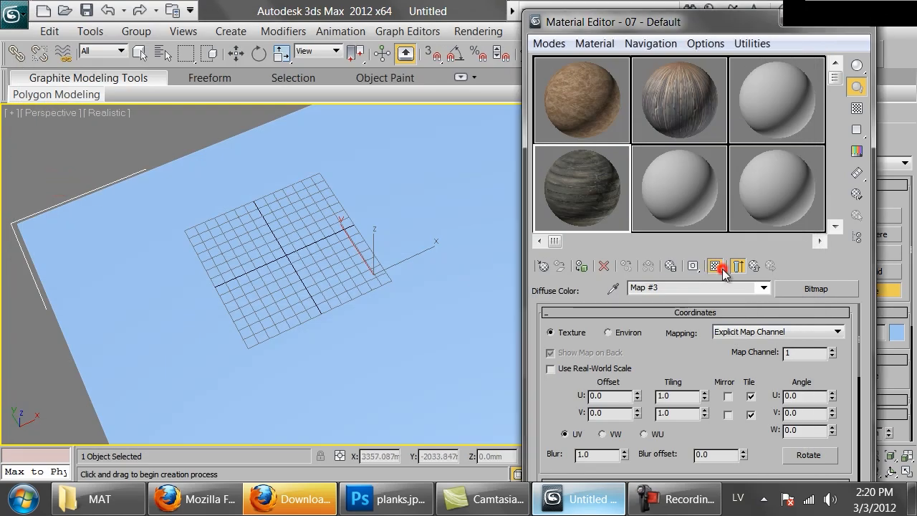
left_click(582, 266)
scroll(375, 234, "down", 3)
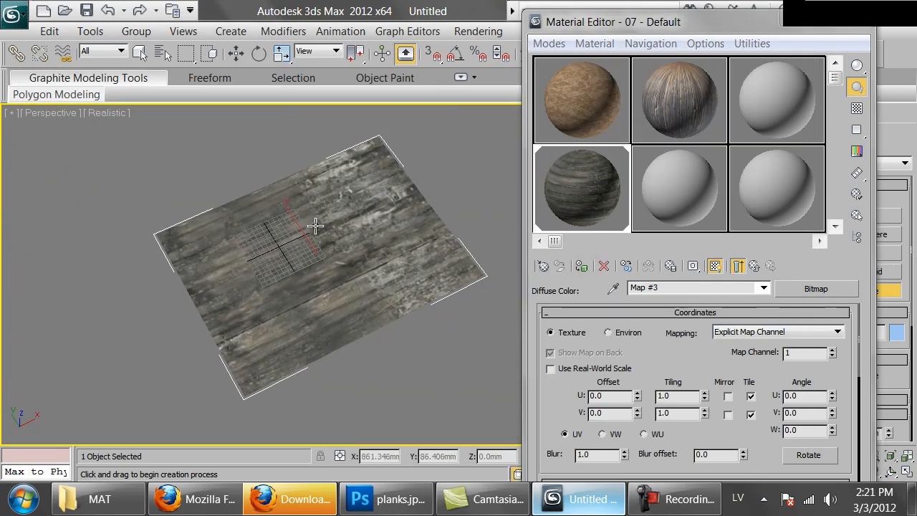
scroll(346, 230, "up", 3)
mouse_move(331, 220)
left_mouse_down()
mouse_move(386, 243)
mouse_move(327, 227)
left_mouse_up()
Step: Scale the plane along X to about 90 percent and set the bitmap tiling to U 2.5 and V 4.0
key("r")
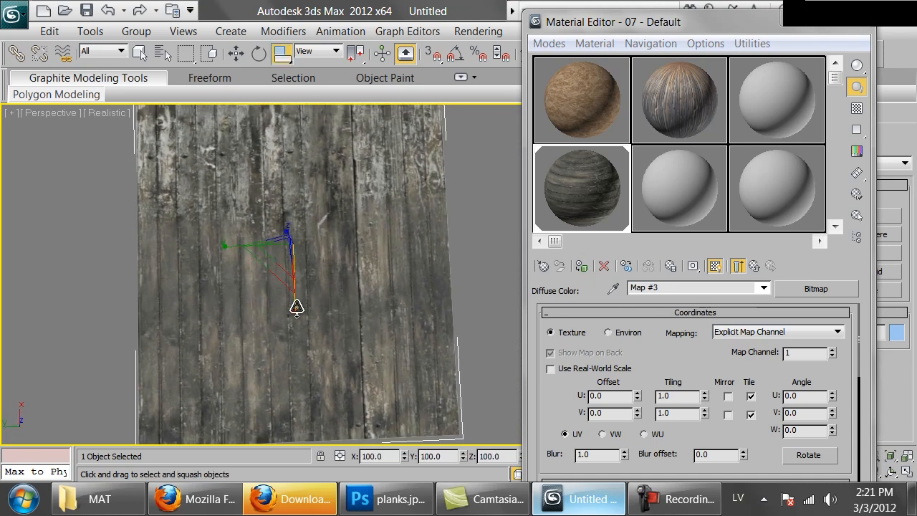
left_click_drag(296, 308, 380, 308)
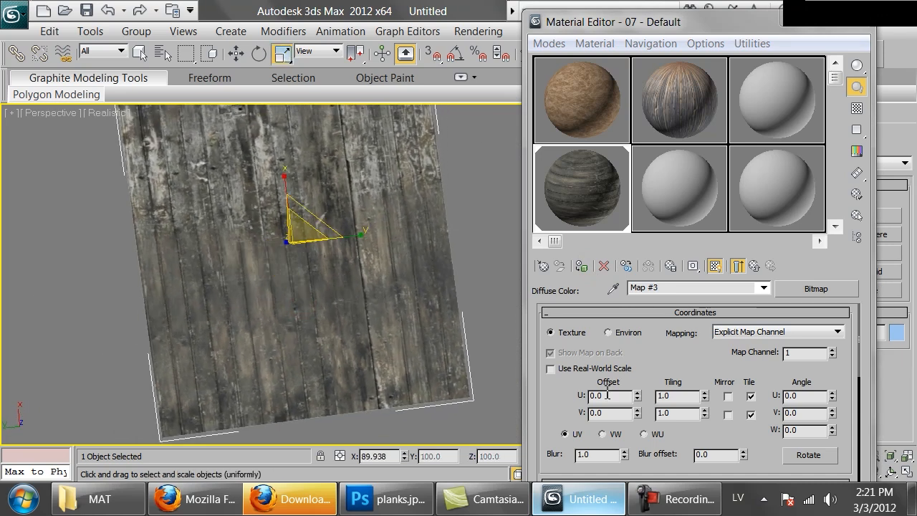
left_click_drag(706, 393, 702, 381)
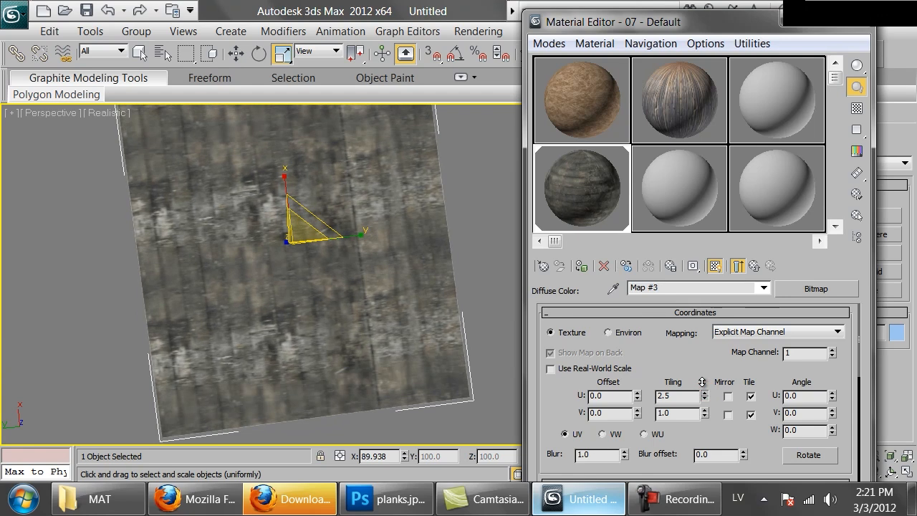
left_click_drag(706, 416, 700, 391)
Step: Examine the tiled planks on the plane from near and far for visible seams and repeating patterns
left_click_drag(209, 349, 197, 291)
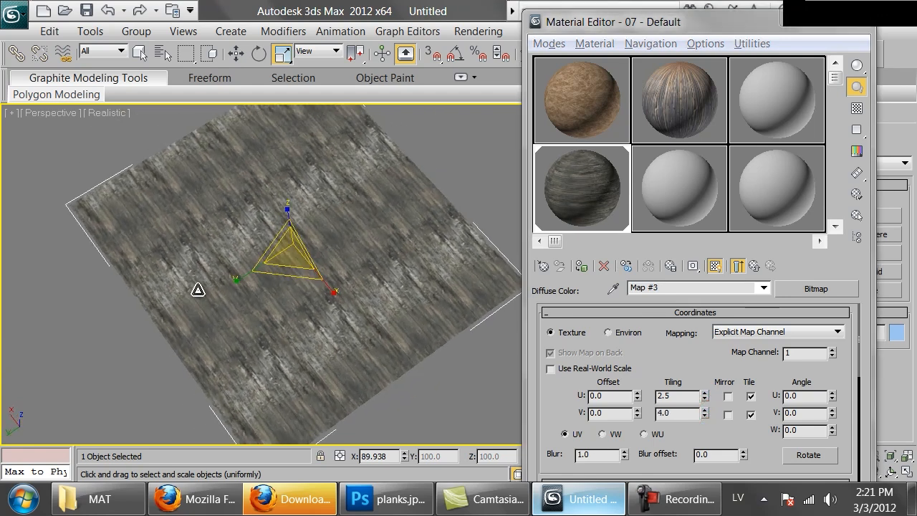
scroll(242, 260, "up", 4)
left_click_drag(299, 308, 241, 394)
scroll(446, 309, "down", 4)
scroll(274, 290, "down", 3)
left_click(385, 499)
scroll(356, 224, "down", 4)
mouse_move(329, 248)
left_mouse_down()
mouse_move(330, 275)
mouse_move(331, 254)
left_mouse_up()
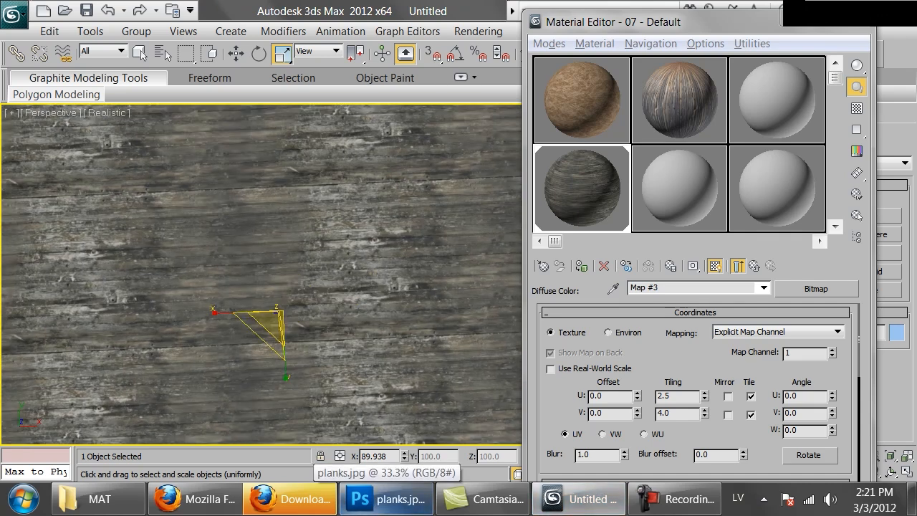
Step: Switch to Photoshop, copy the whole planks image, and enlarge the canvas by 100 percent in width and height
left_click(359, 509)
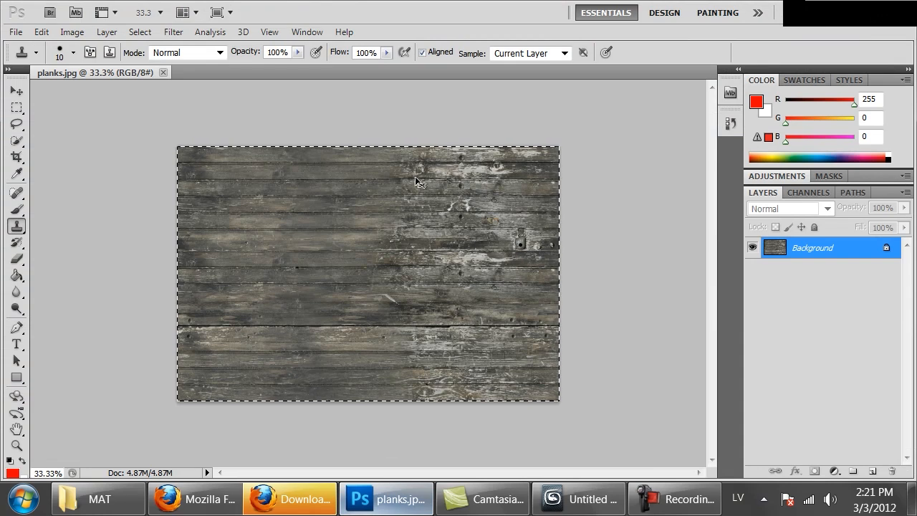
key("ctrl+alt+c")
left_click(653, 199)
left_click(639, 215)
type("100")
key("Tab")
type("100")
key("Return")
key("ctrl+minus")
key("ctrl+minus")
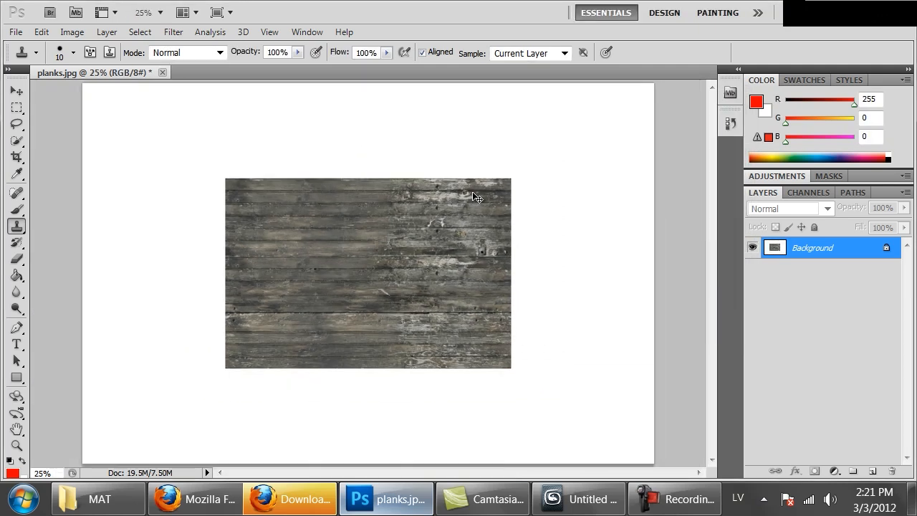
Step: Fill the enlarged canvas with four pasted copies of the planks, one per quadrant, and merge them into one layer
key("ctrl+shift+alt+n")
left_click_drag(351, 269, 258, 210)
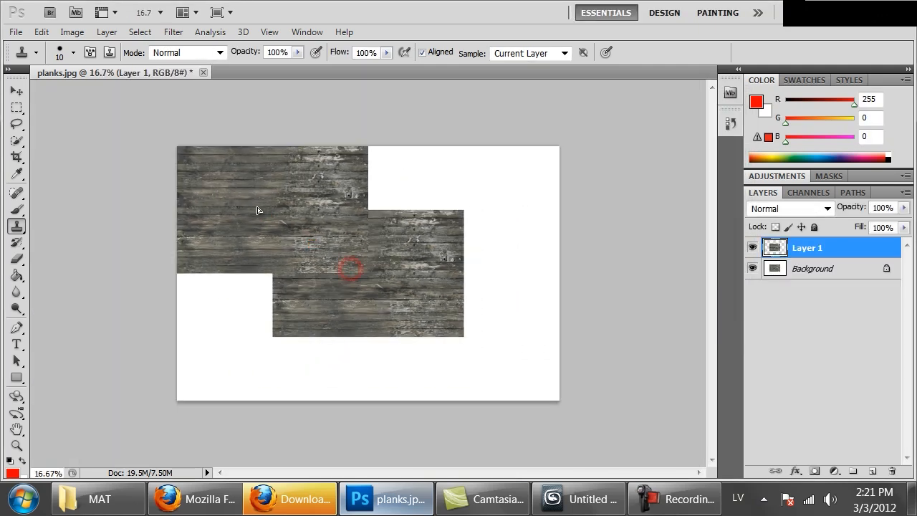
left_click_drag(363, 273, 460, 218)
left_click_drag(503, 303, 354, 293)
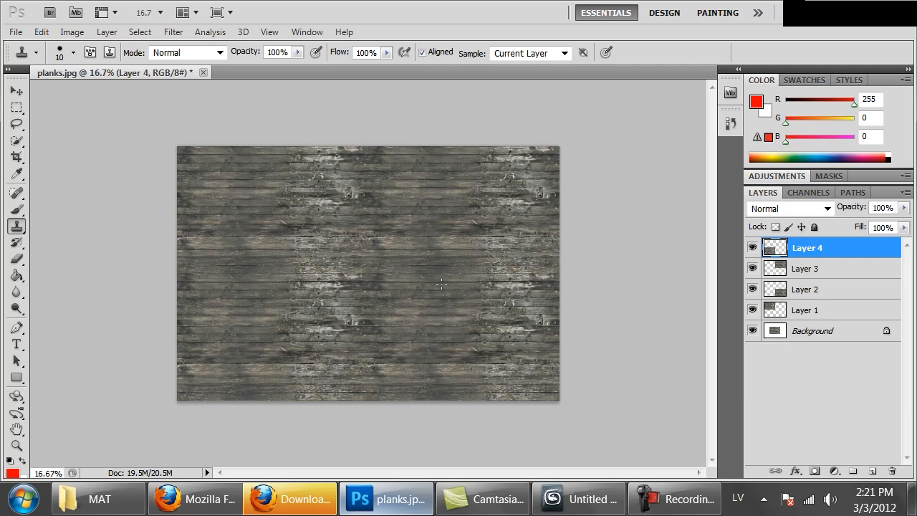
left_click(824, 313, "shift")
key("e")
key("ctrl+e")
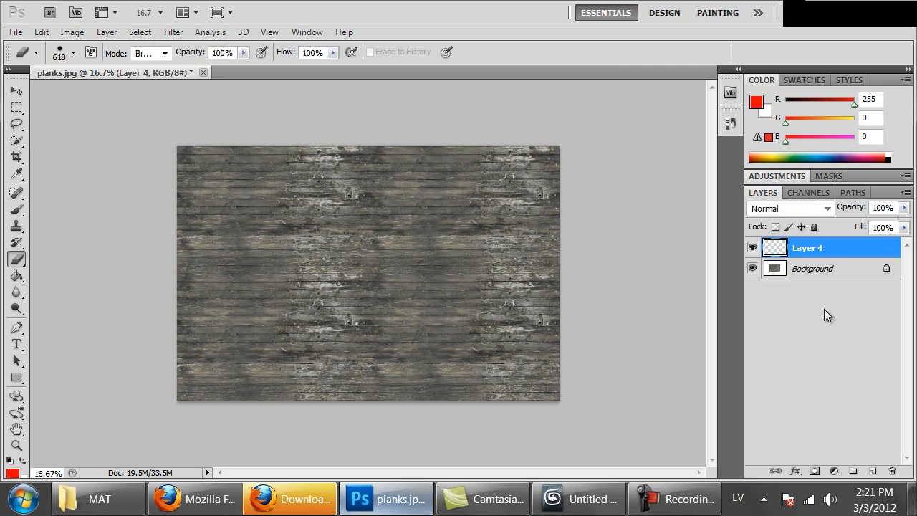
Step: Inspect the merged 2x2 planks layer at several magnifications for repeating patterns and joins
key("ctrl+equal")
key("ctrl+equal")
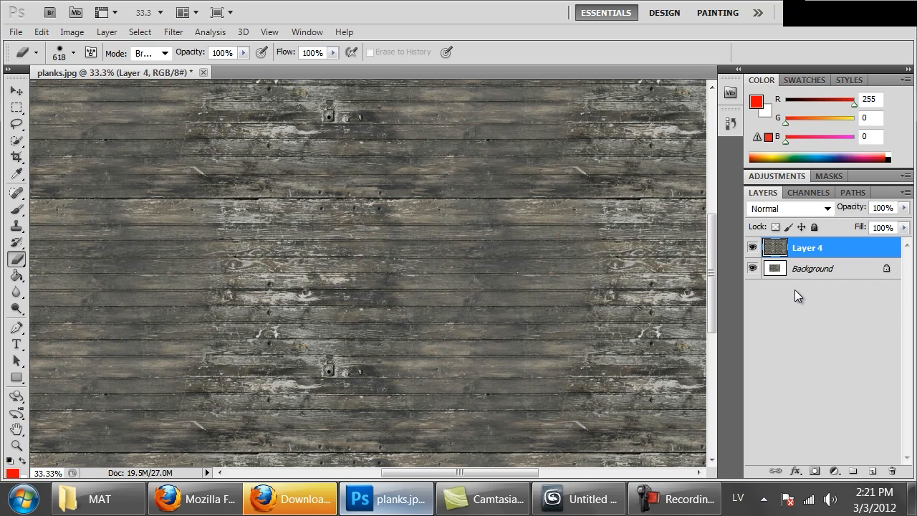
key("ctrl+minus")
key("m")
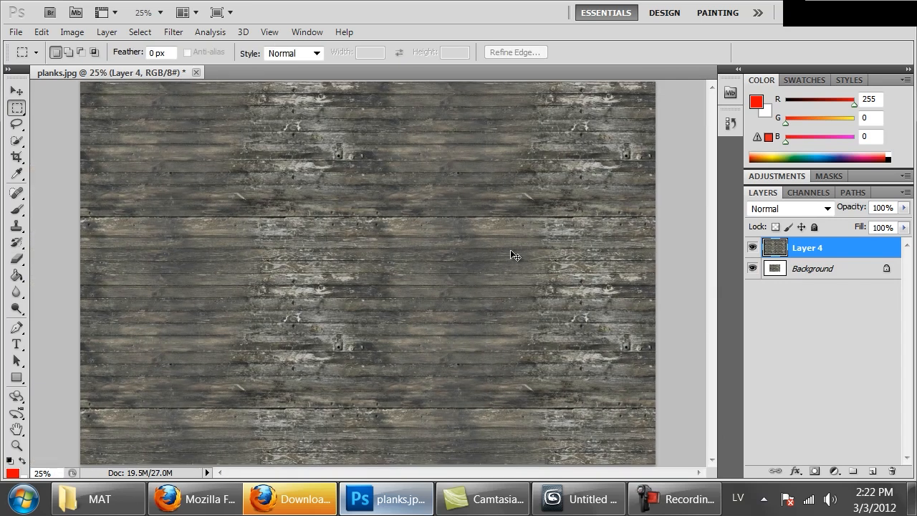
key("ctrl+equal")
key("ctrl+equal")
key("ctrl+equal")
key("ctrl+minus")
key("ctrl+minus")
key("ctrl+minus")
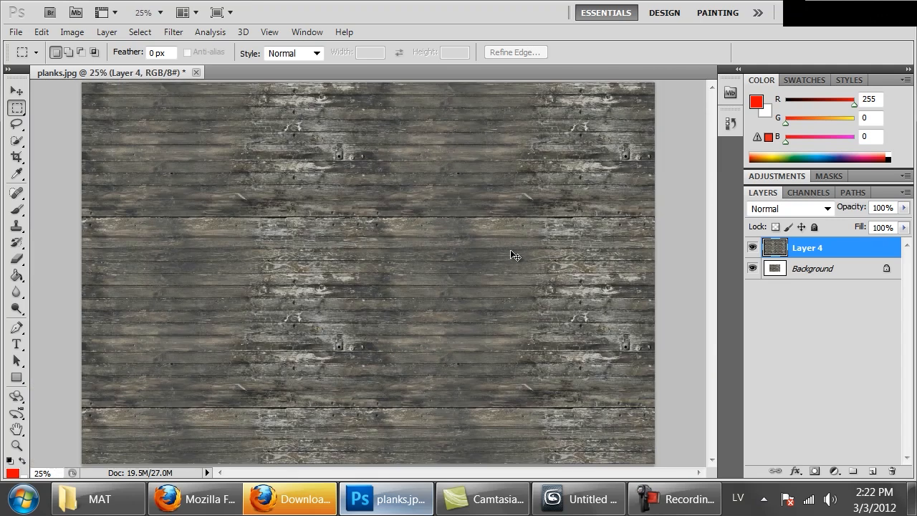
key("ctrl+equal")
key("ctrl+equal")
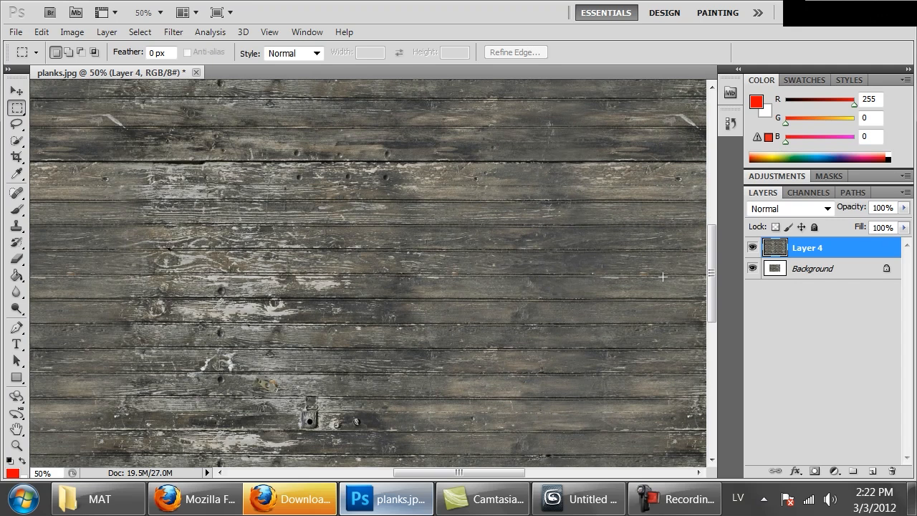
Step: Copy a horizontal strip of planks with a light painted patch to a new layer and place it in the upper-right area
left_click_drag(55, 341, 177, 350)
key("ctrl+minus")
key("ctrl+minus")
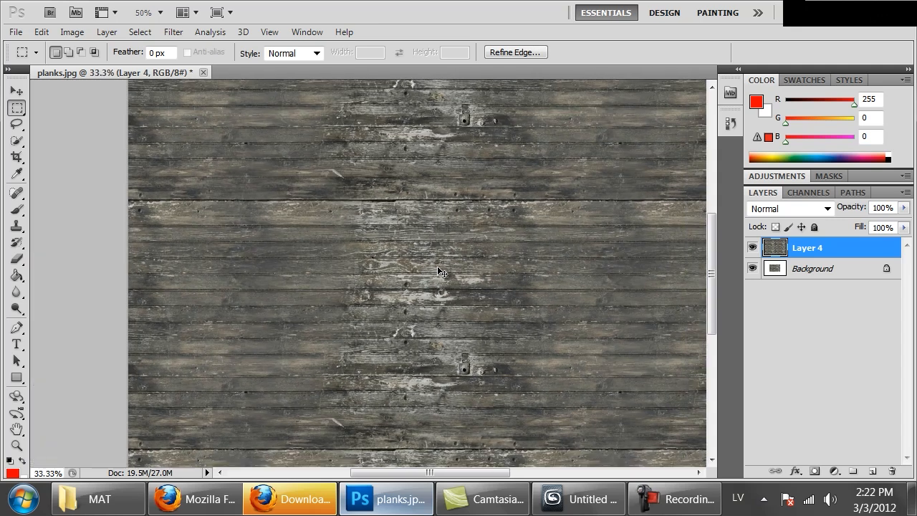
key("ctrl+j")
left_click_drag(383, 299, 498, 186)
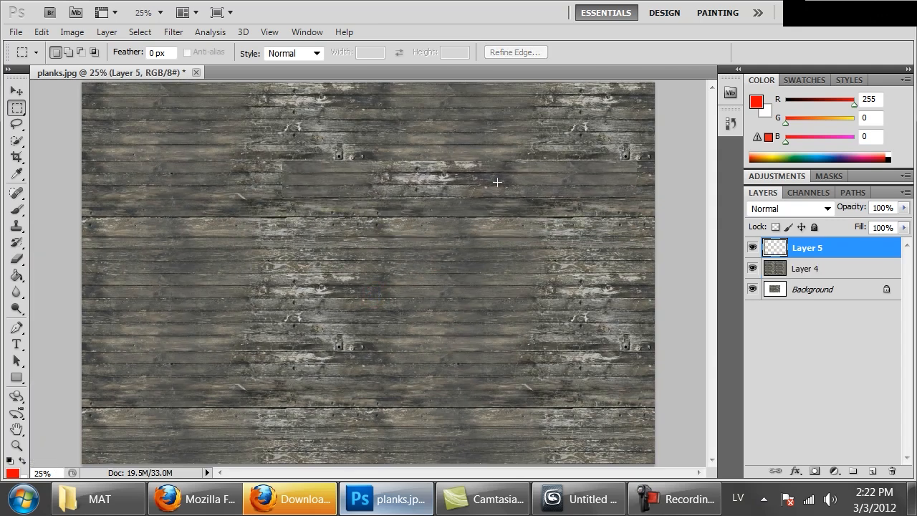
Step: Blend the ends of the copied plank strip into the surrounding planks using a 618 px eraser
key("ctrl+plus")
left_click_drag(542, 214, 448, 286)
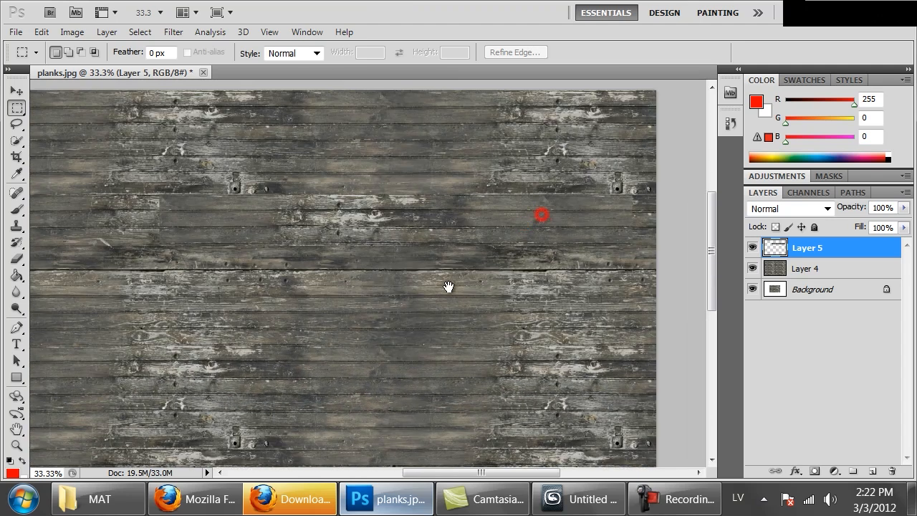
key("e")
left_click(627, 230)
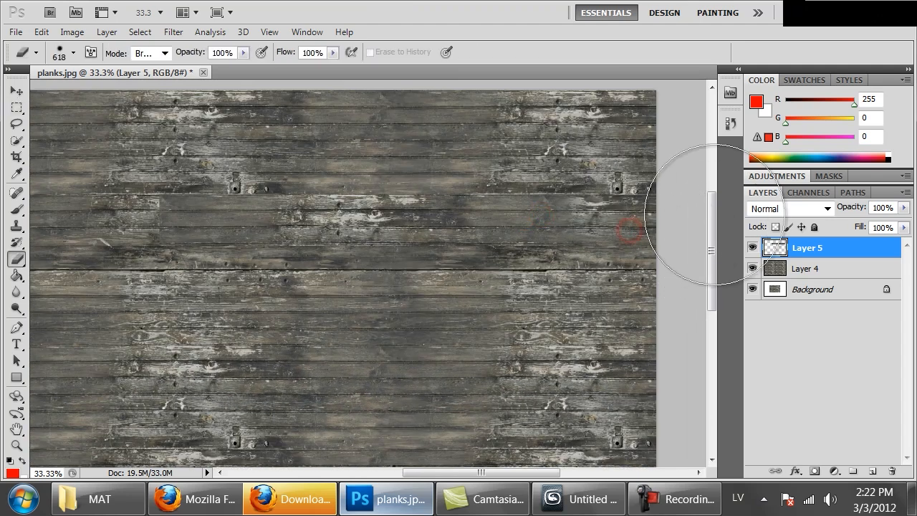
left_click(112, 191)
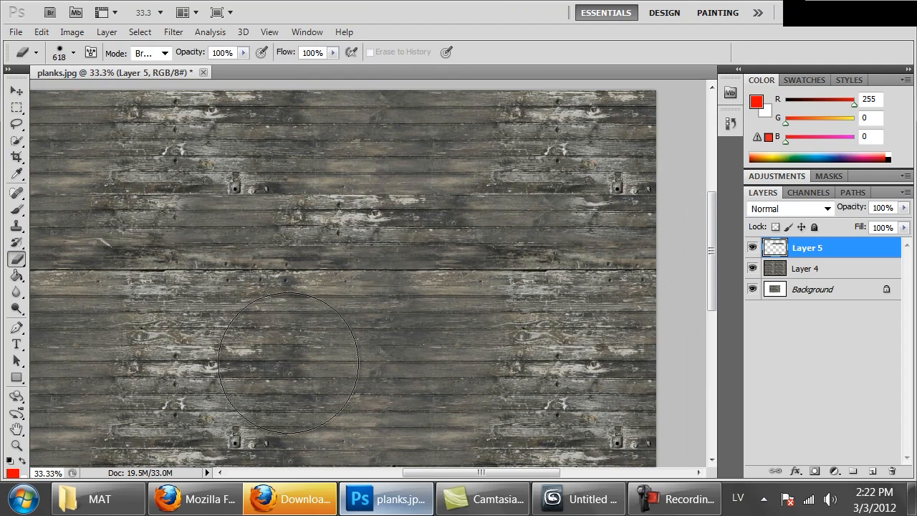
left_click(212, 197)
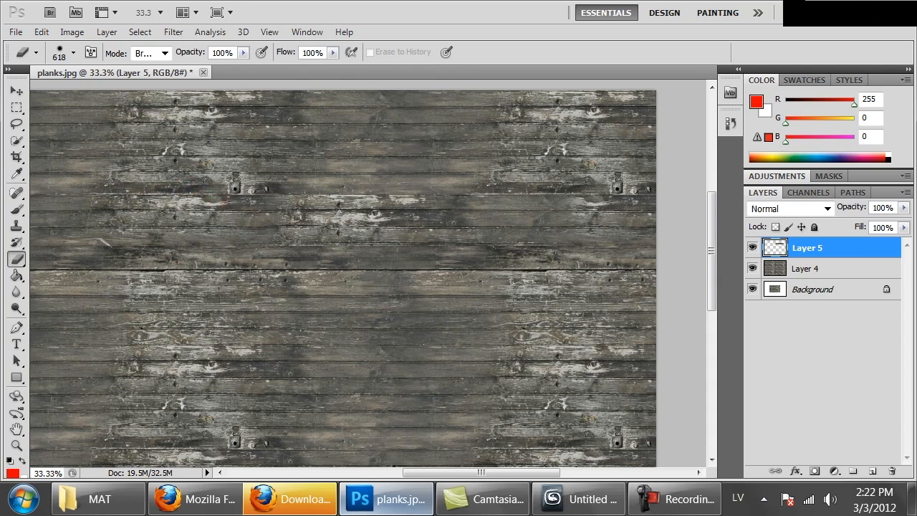
Step: Add another copy of the plank strip on a new layer and place it over the lower-left planks
left_click_drag(384, 393, 445, 318)
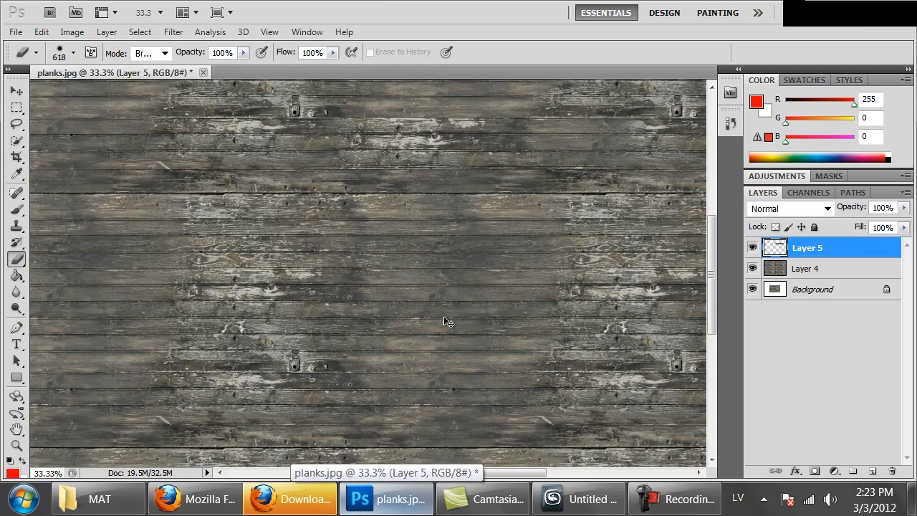
key("ctrl+minus")
key("ctrl+v")
left_click_drag(419, 292, 319, 298)
left_click(453, 283)
key("ctrl+shift+Down")
key("ctrl+shift+Down")
key("ctrl+shift+Down")
key("ctrl+shift+Down")
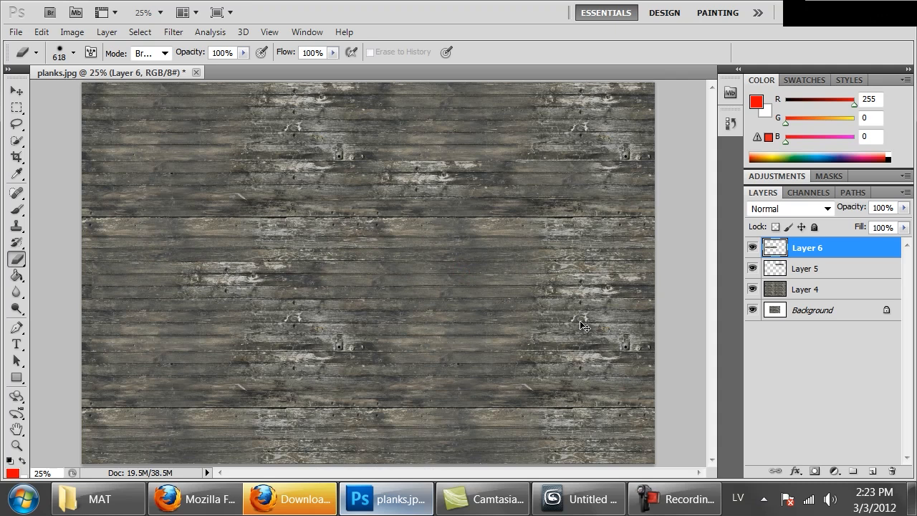
Step: Soften the edges of the lower-left plank strip using the 618 px eraser
left_click(117, 270)
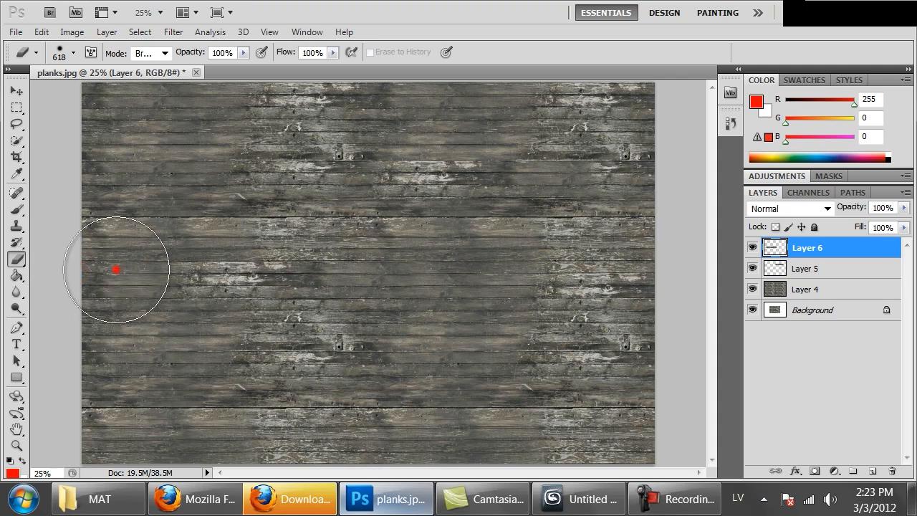
mouse_move(511, 277)
left_mouse_down()
mouse_move(499, 243)
mouse_move(487, 193)
left_mouse_up()
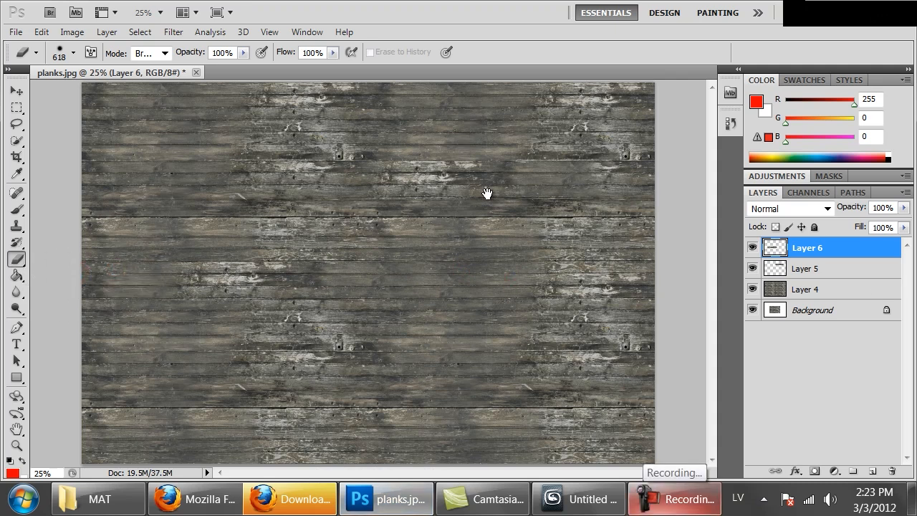
Step: Copy the merged lower-left plank area around the metal latch to a new layer and place it between the two lower latches
key("ctrl+minus")
key("ctrl+plus")
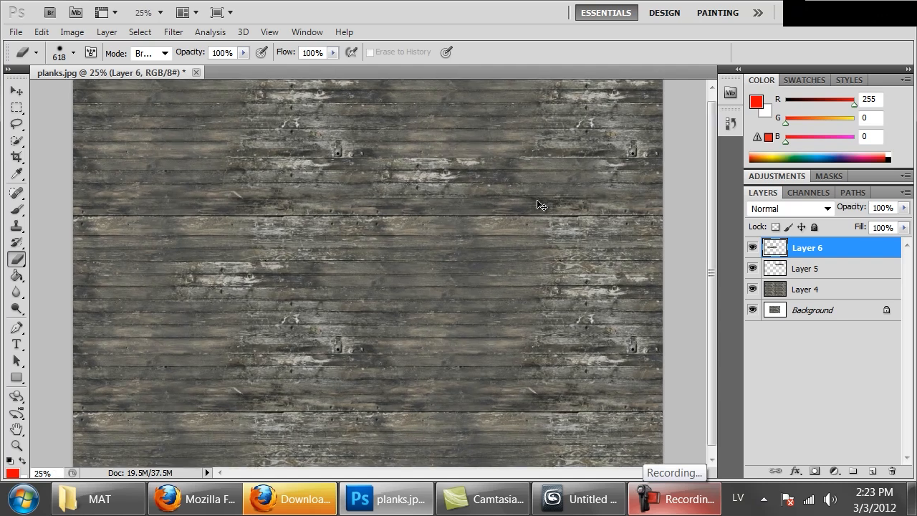
key("ctrl+plus")
left_click_drag(540, 217, 469, 132)
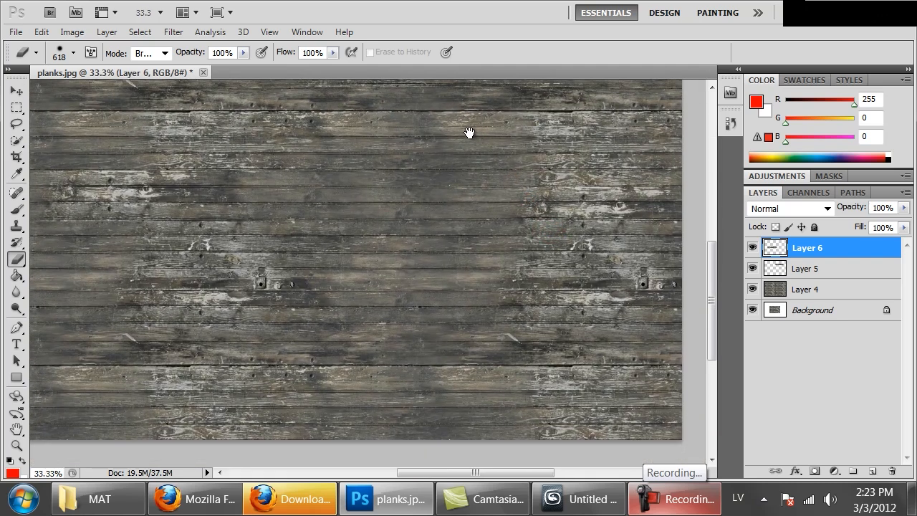
key("m")
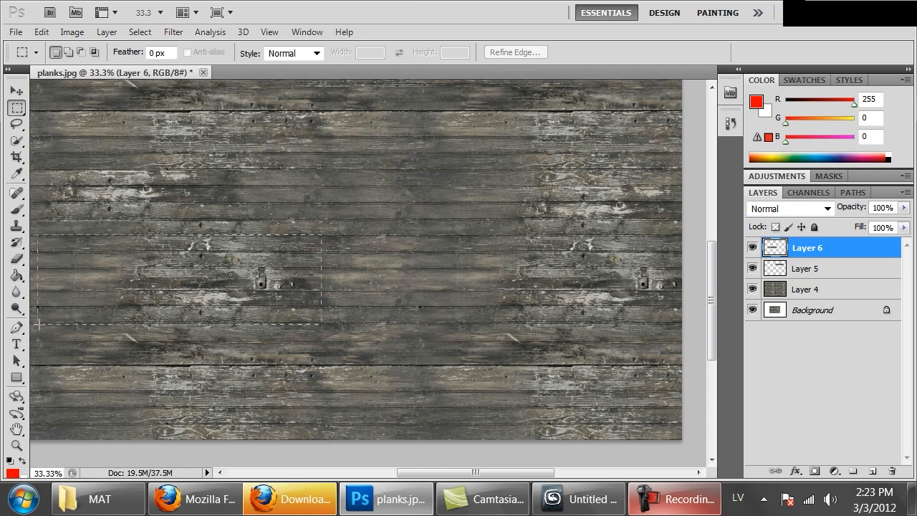
left_click_drag(34, 324, 34, 323)
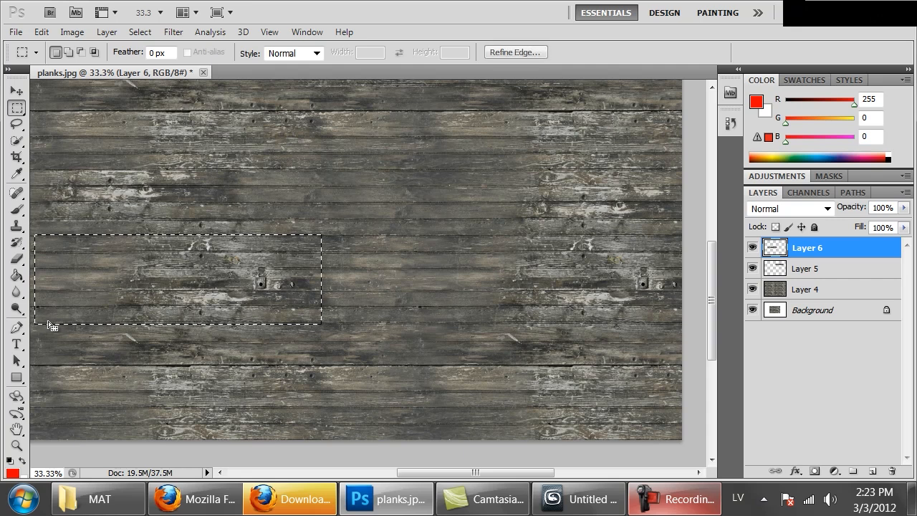
key("ctrl+c")
left_click(466, 197)
key("ctrl+shift+c")
key("ctrl+v")
left_click_drag(222, 275, 449, 244)
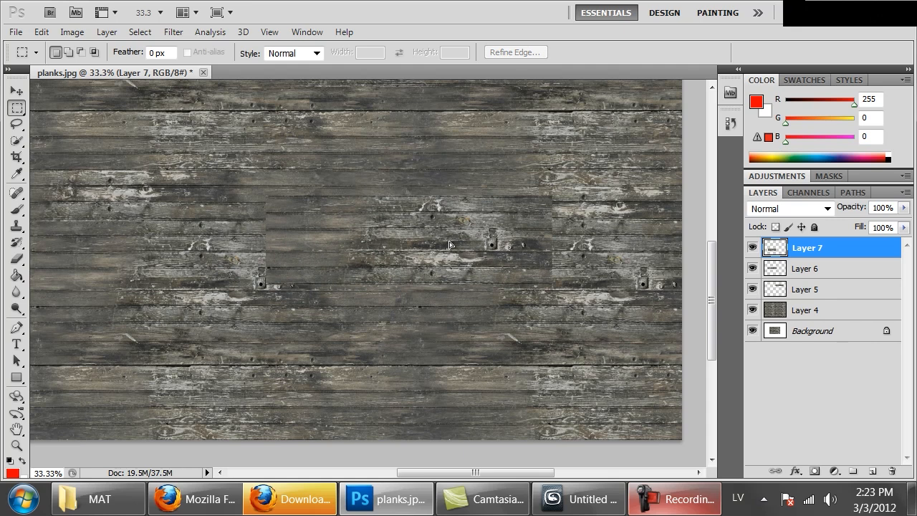
Step: Nudge the copied latch section down to align its plank gaps with the surrounding planks
key("ctrl+Down")
key("ctrl+Down")
key("ctrl+Down")
key("ctrl+Down")
key("ctrl+Down")
key("ctrl+Down")
key("ctrl+Down")
key("ctrl+Down")
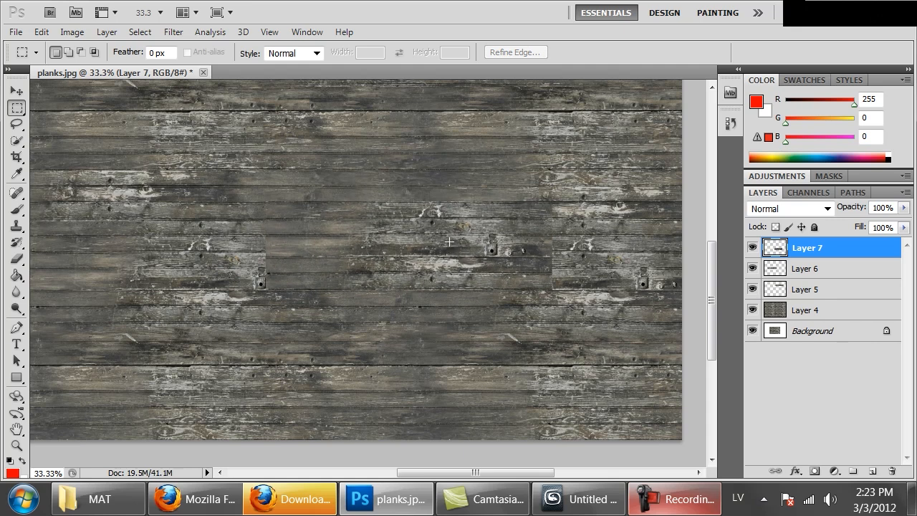
Step: Blend the edges of the copied latch section into the surrounding planks using the 618 px eraser
key("w")
key("e")
left_click(569, 328)
left_click(540, 344)
left_click(592, 198)
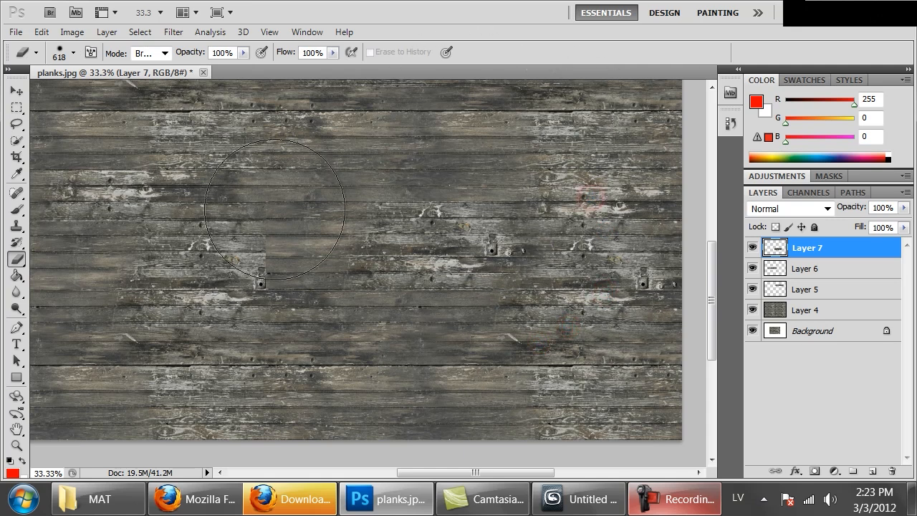
left_click(266, 229)
left_click(351, 190)
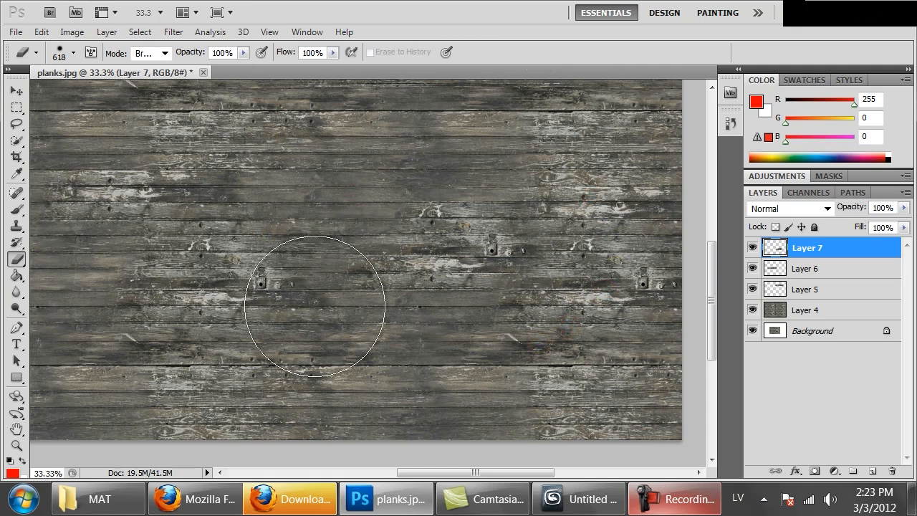
Step: Copy a dark, plain plank area from the upper-left corner to a new layer and place it over the neighbouring light painted patch
key("ctrl+minus")
key("ctrl+minus")
key("ctrl+plus")
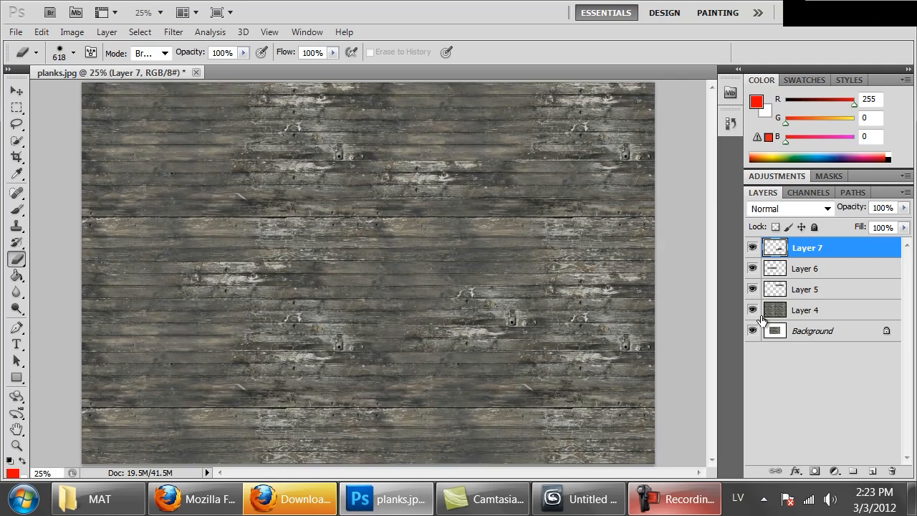
key("ctrl+plus")
key("ctrl+plus")
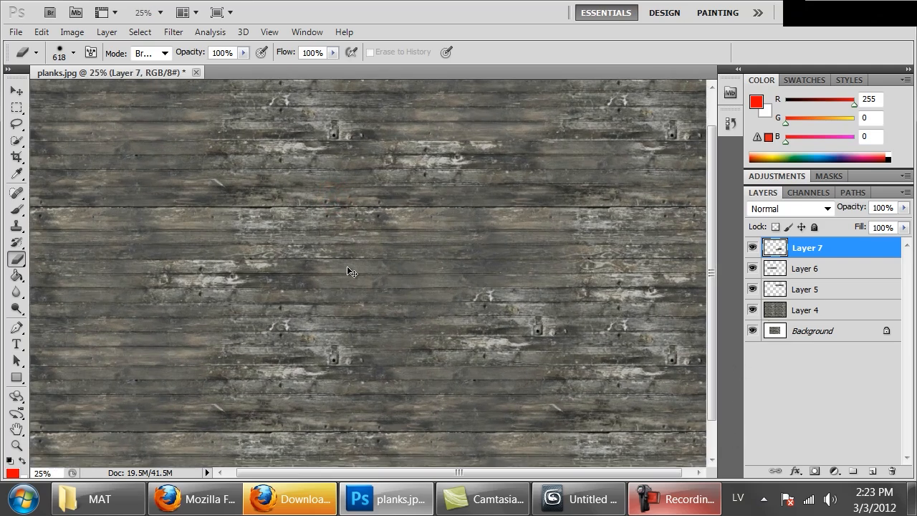
left_click_drag(348, 268, 406, 449)
mouse_move(405, 351)
left_mouse_down()
mouse_move(485, 117)
mouse_move(588, 37)
mouse_move(587, 90)
left_mouse_up()
key("m")
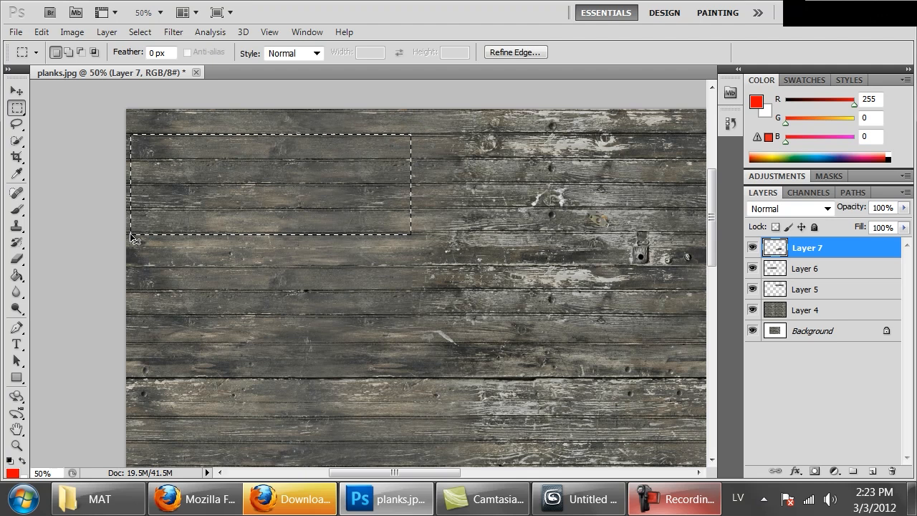
key("ctrl+j")
left_click_drag(262, 196, 505, 206)
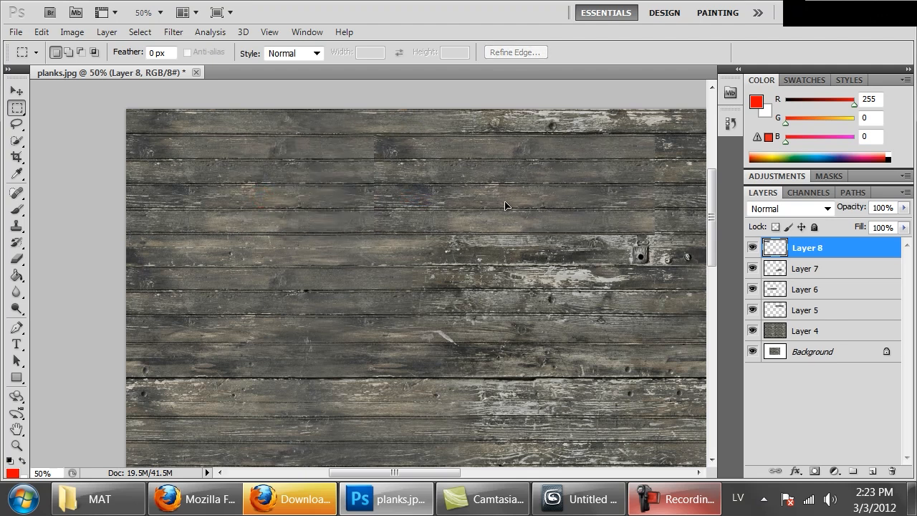
Step: Soften the edge of the copied dark plank patch using the 618 px eraser
key("ctrl+minus")
key("ctrl+minus")
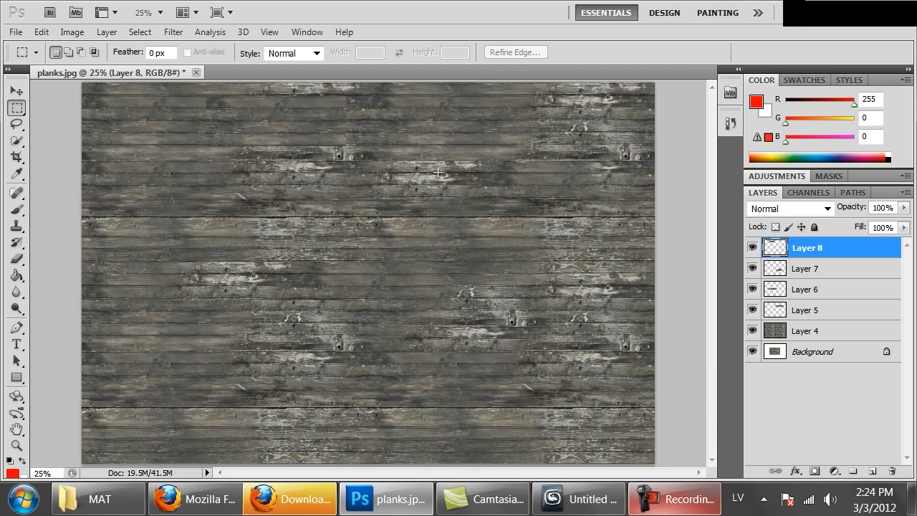
key("e")
left_click(355, 142)
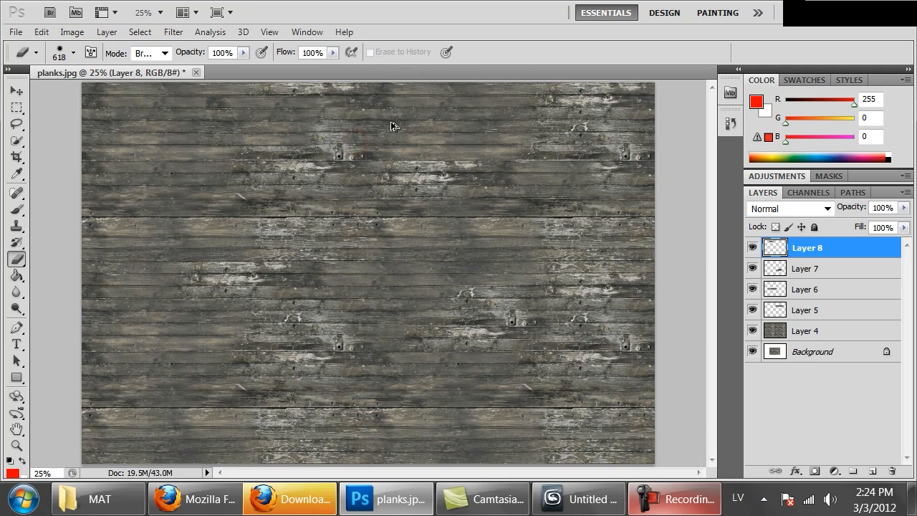
key("m")
left_click_drag(272, 126, 410, 120)
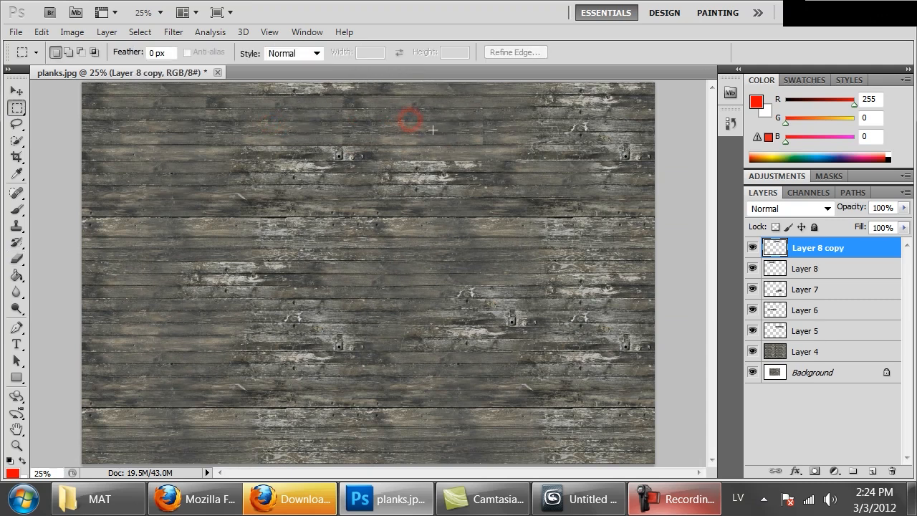
key("ctrl+z")
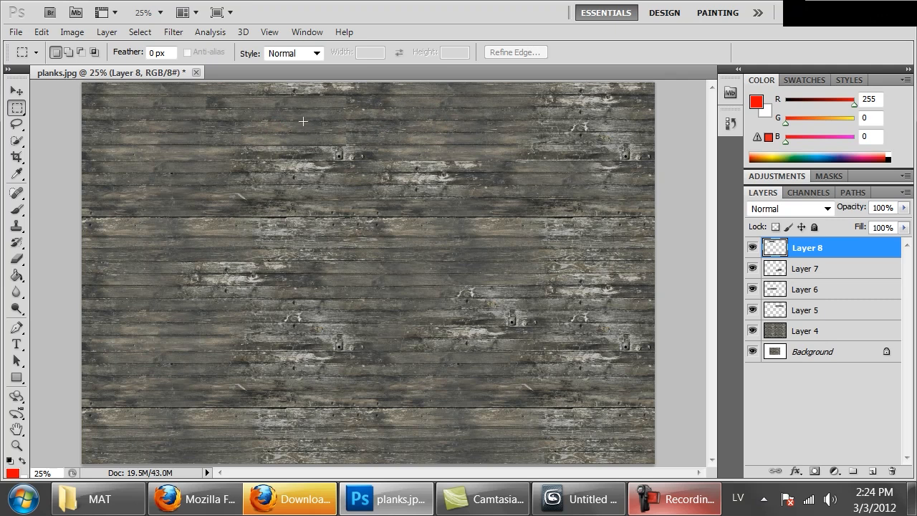
Step: Free-transform the dark plank patch over the upper planks and blend its edges using the 618 px eraser
right_click(303, 122)
left_click(395, 258)
mouse_move(345, 115)
left_mouse_down()
mouse_move(420, 122)
mouse_move(454, 93)
mouse_move(371, 82)
left_mouse_up()
key("Return")
key("e")
left_click(368, 88)
left_click(193, 136)
left_click(186, 100)
key("ctrl+minus")
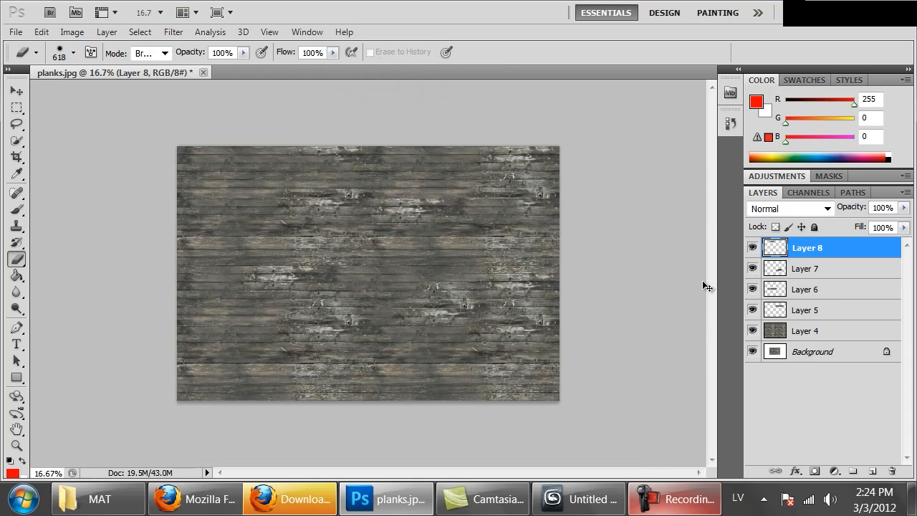
key("ctrl+plus")
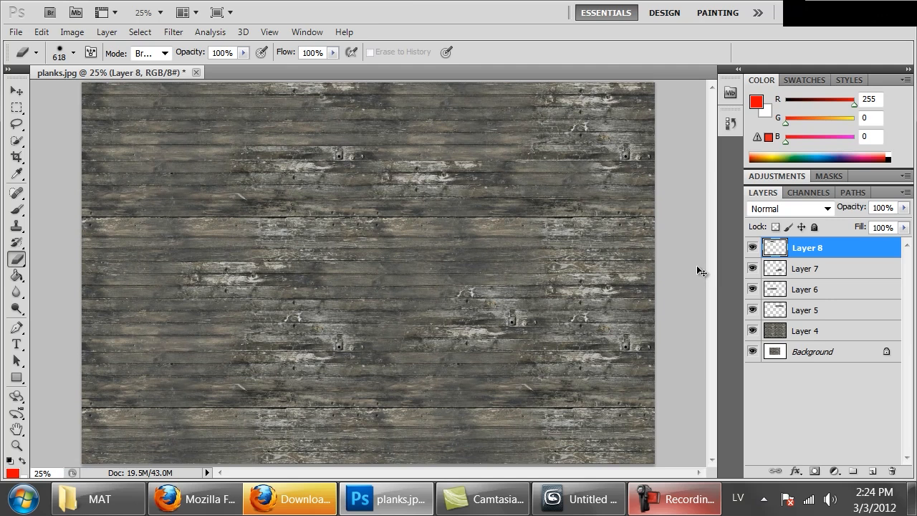
Step: Save the larger planks texture as a JPEG over the existing texture file at quality 10
key("ctrl+shift+s")
left_click(258, 348)
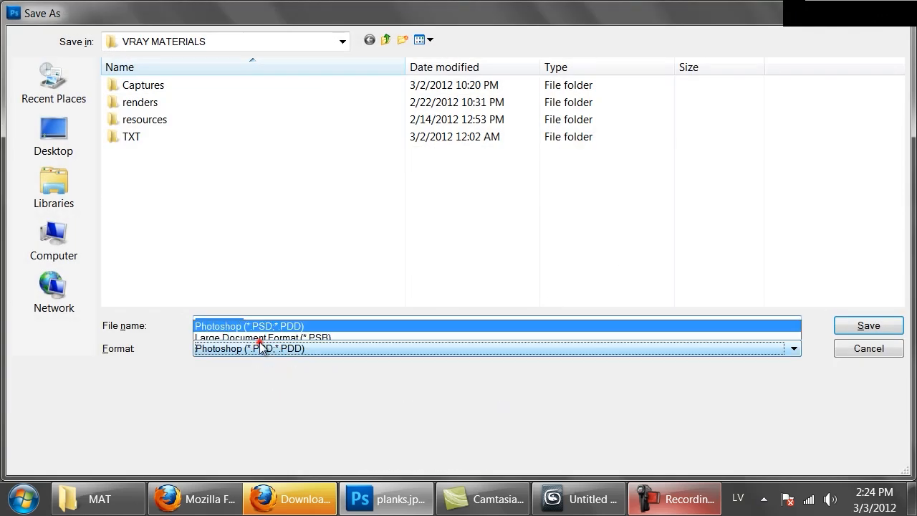
left_click(280, 218)
double_click(164, 155)
left_click(419, 196)
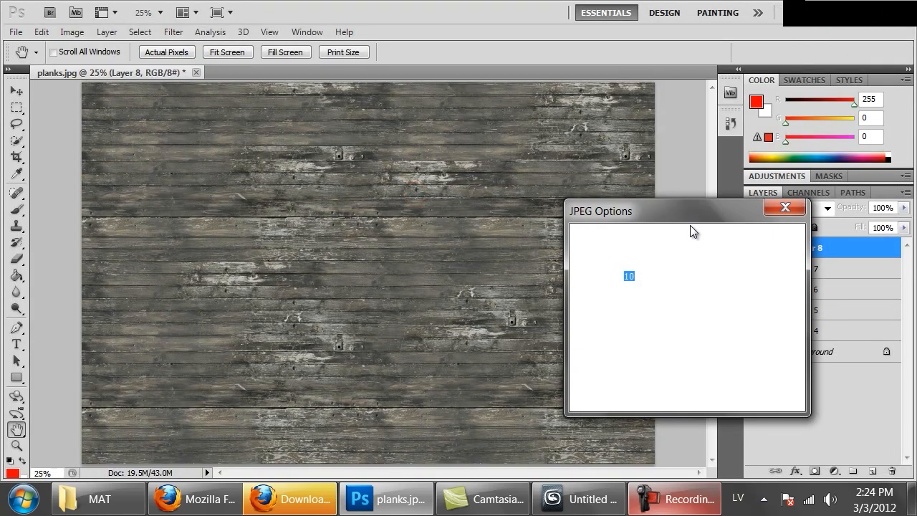
key("e")
left_click(774, 239)
Step: Switch to 3ds Max and examine the updated planks texture on the plane from a low angle
left_click(593, 509)
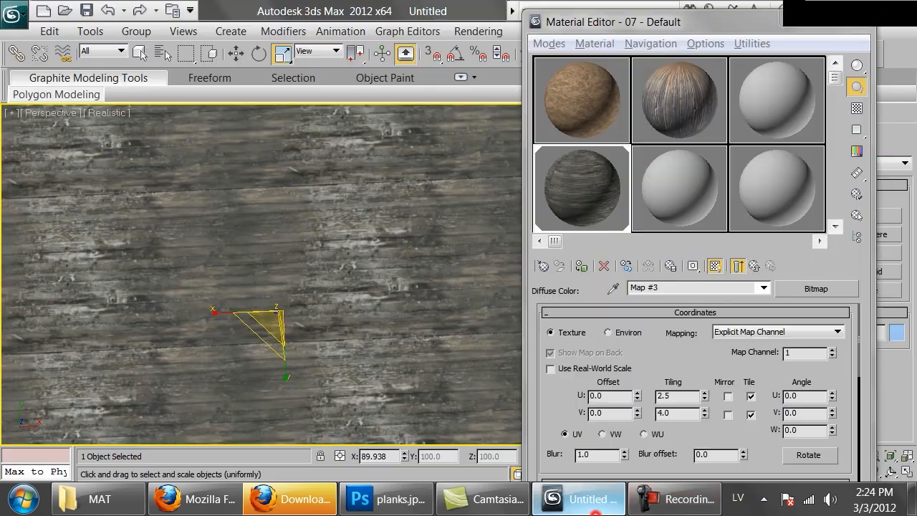
scroll(342, 285, "down", 5)
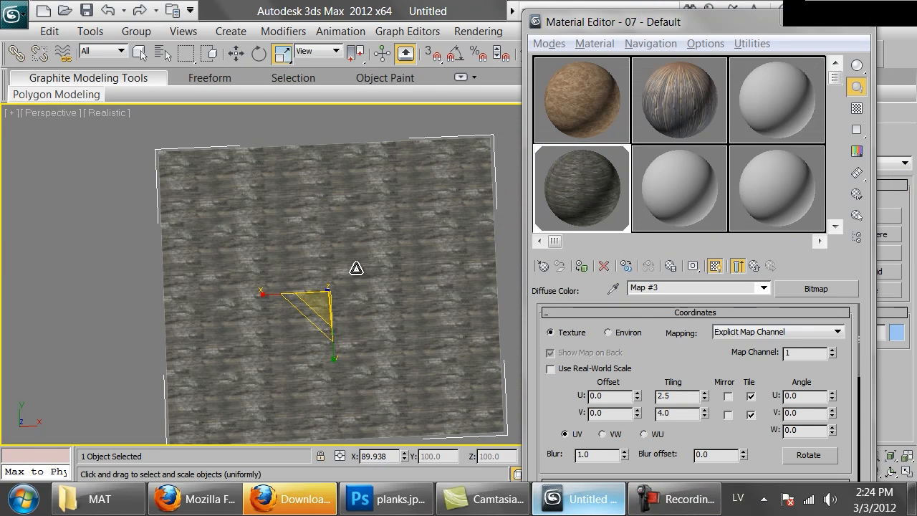
left_click_drag(356, 267, 411, 208)
scroll(409, 172, "up", 3)
left_click_drag(316, 301, 338, 266)
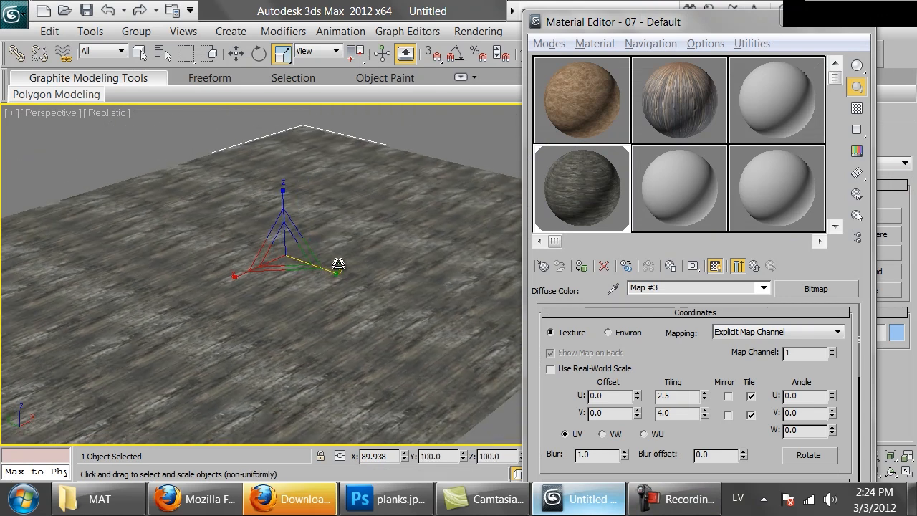
Step: Set the planks bitmap's tiling to 2.0 in both U and V
double_click(672, 398)
type("2")
key("Tab")
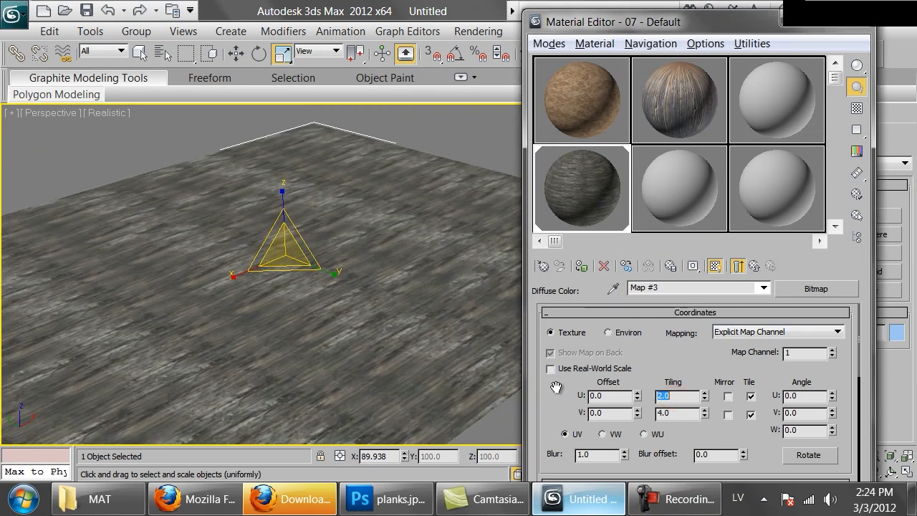
type("2")
key("Return")
Step: Examine how visibly the 2 by 2 tiled planks texture repeats across the plane, from afar and up close
left_click_drag(367, 233, 344, 286)
scroll(344, 287, "down", 3)
left_click(483, 142)
left_click_drag(483, 142, 478, 183)
left_click_drag(326, 375, 321, 278)
scroll(282, 286, "down", 3)
scroll(322, 265, "up", 5)
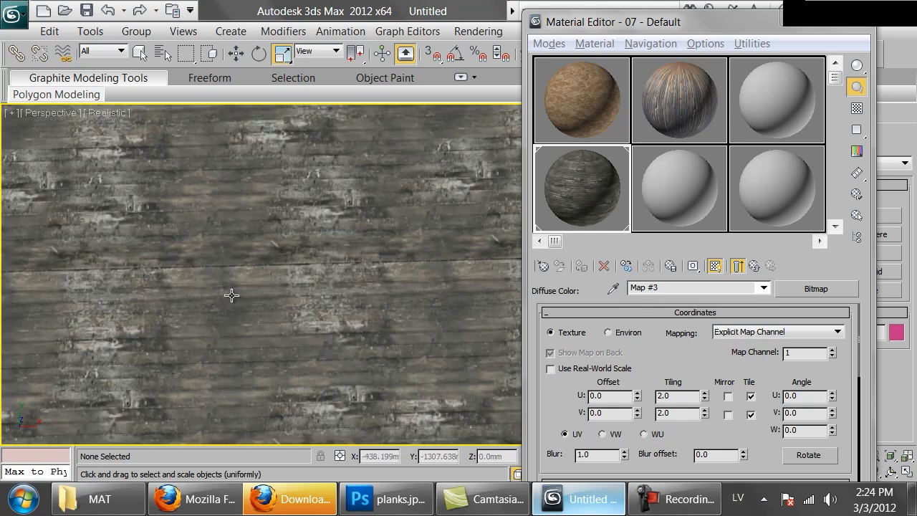
scroll(231, 295, "down", 3)
left_click_drag(266, 256, 341, 211)
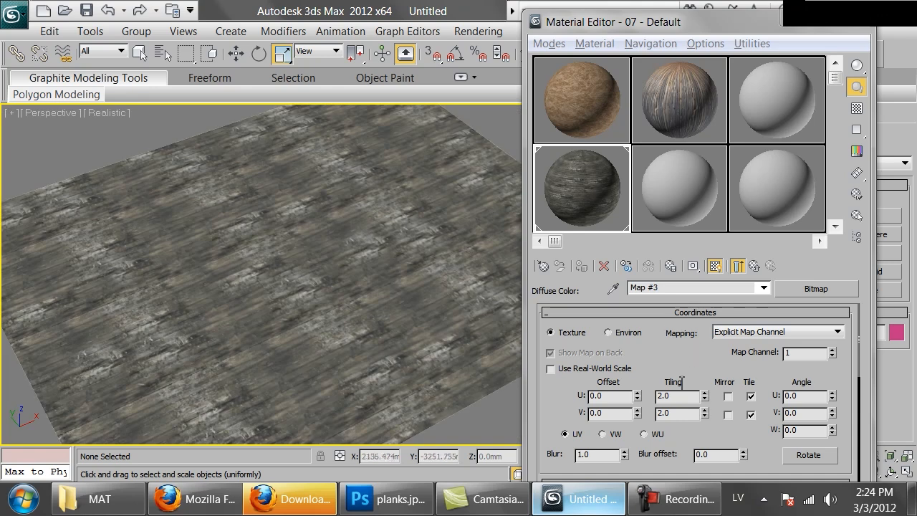
Step: Set the planks bitmap's tiling to 1.0 in both U and V
double_click(692, 399)
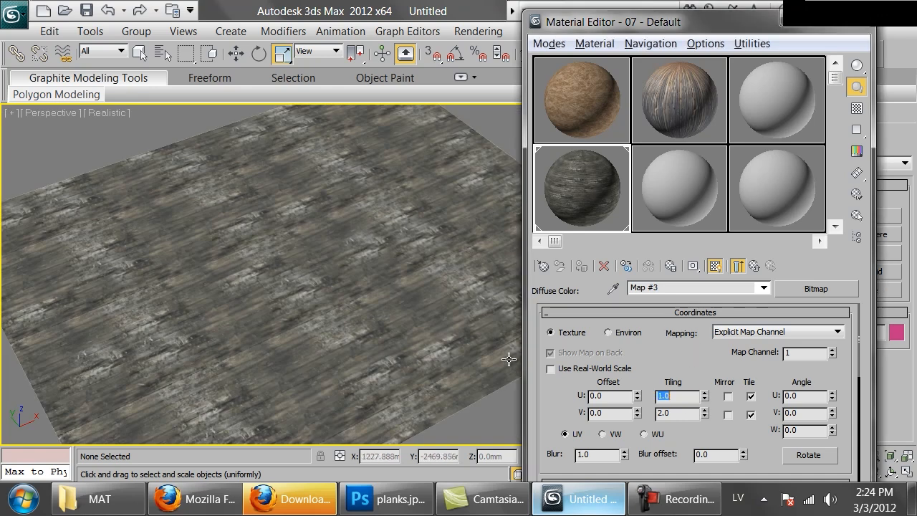
key("Tab")
type("1")
key("Return")
Step: Compare the untiled planks texture on the plane with the layered source image in Photoshop
left_click(403, 497)
left_click_drag(291, 262, 264, 285)
scroll(273, 266, "down", 3)
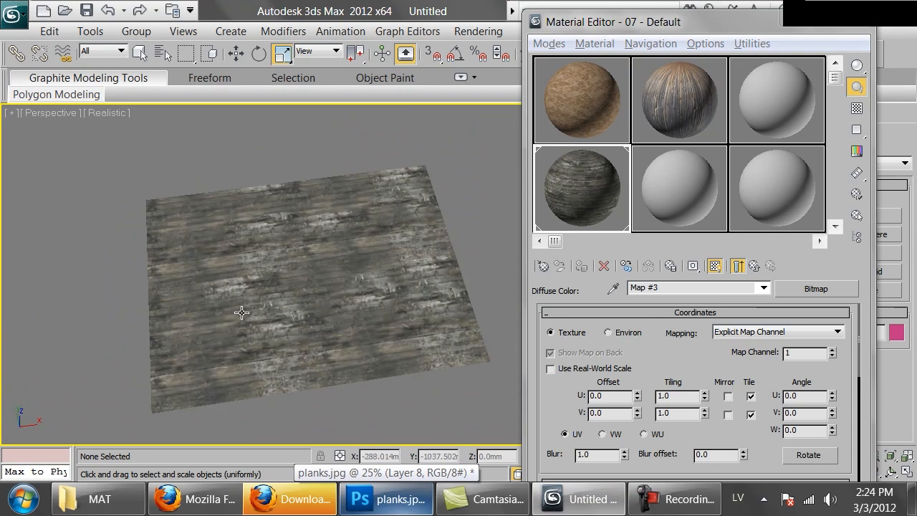
left_click_drag(204, 377, 291, 321)
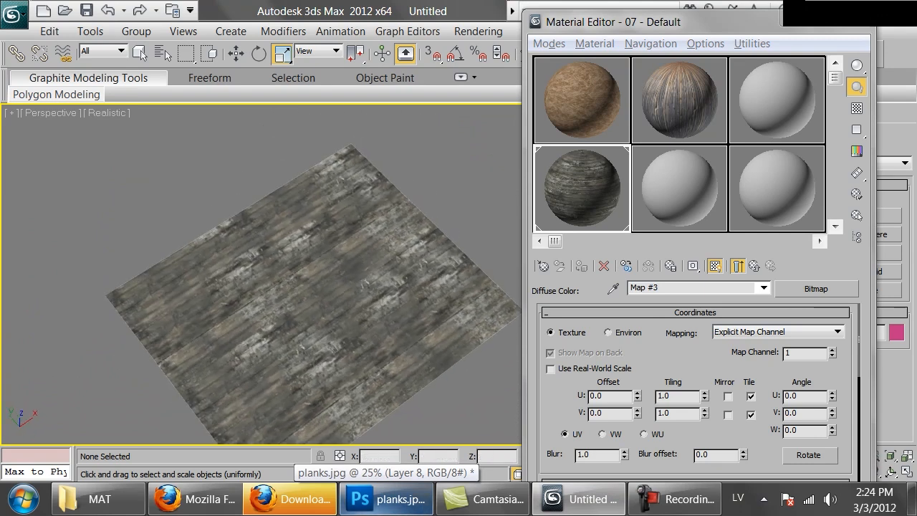
left_click(386, 498)
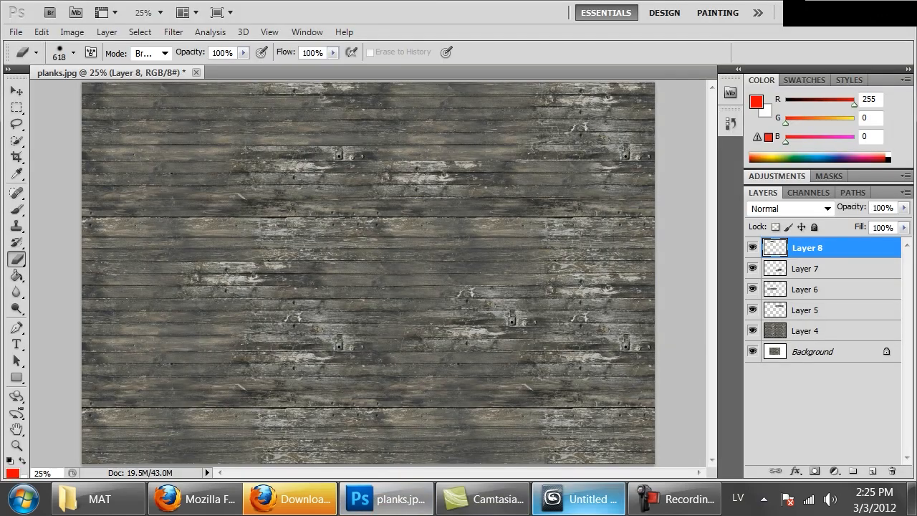
left_click(573, 499)
scroll(209, 257, "up", 10)
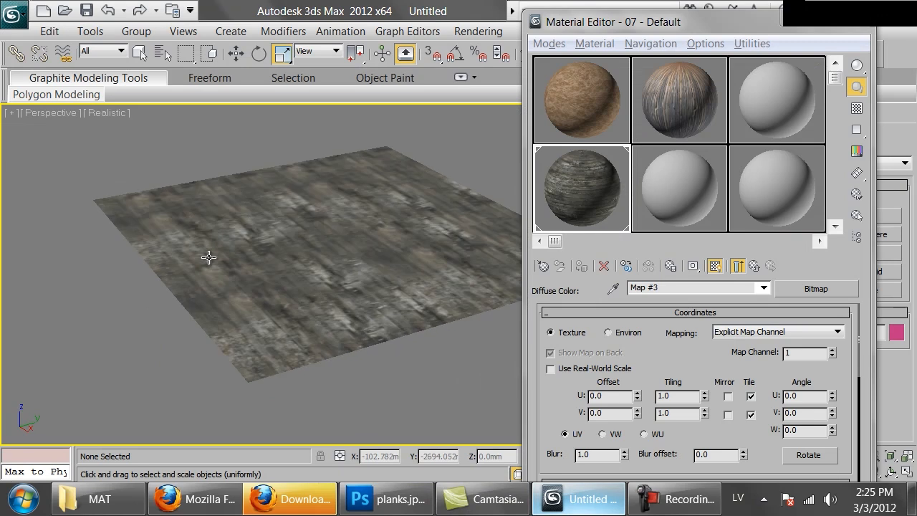
Step: View the textured plane straight from above, close the Material Editor and examine the planks up close
left_click_drag(276, 297, 366, 338)
left_click_drag(408, 219, 403, 278)
left_click_drag(375, 236, 300, 445)
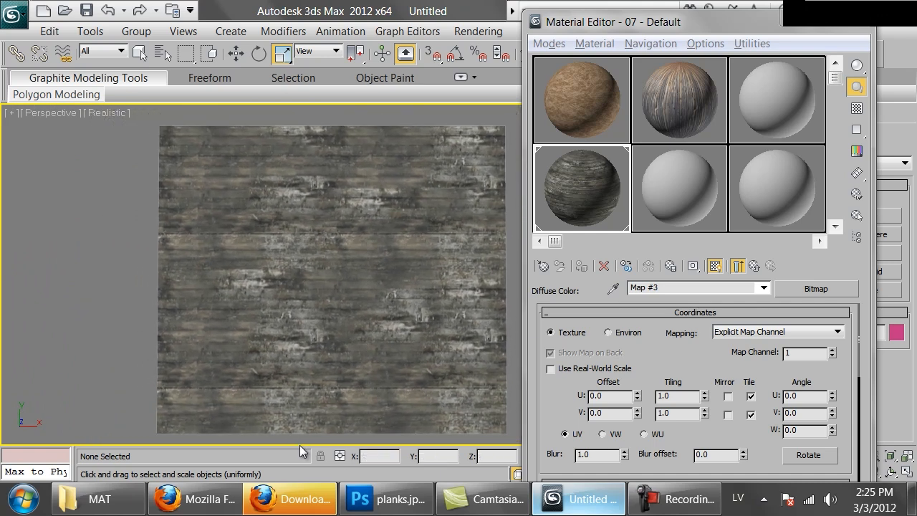
left_click(843, 26)
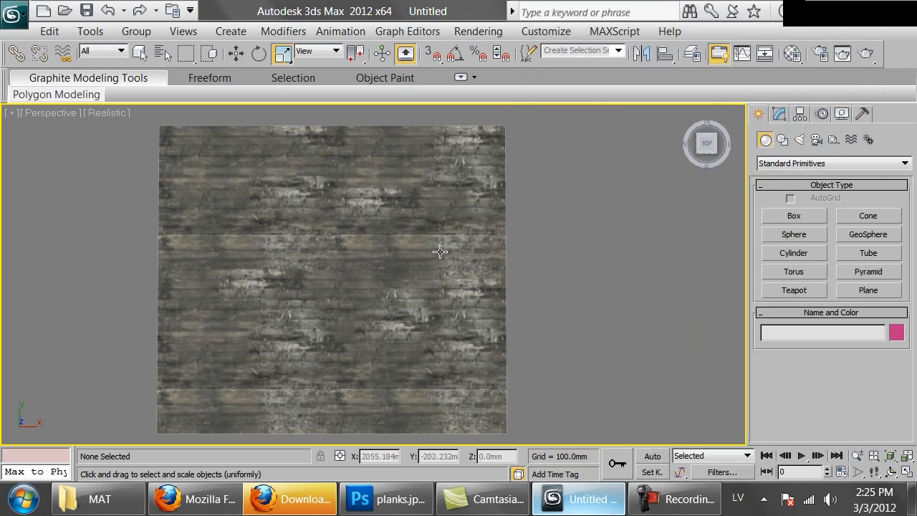
scroll(440, 239, "up", 4)
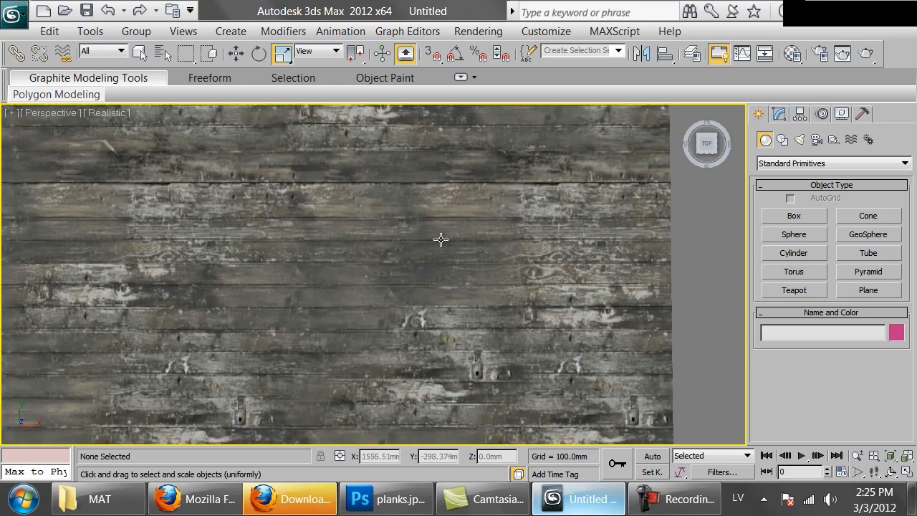